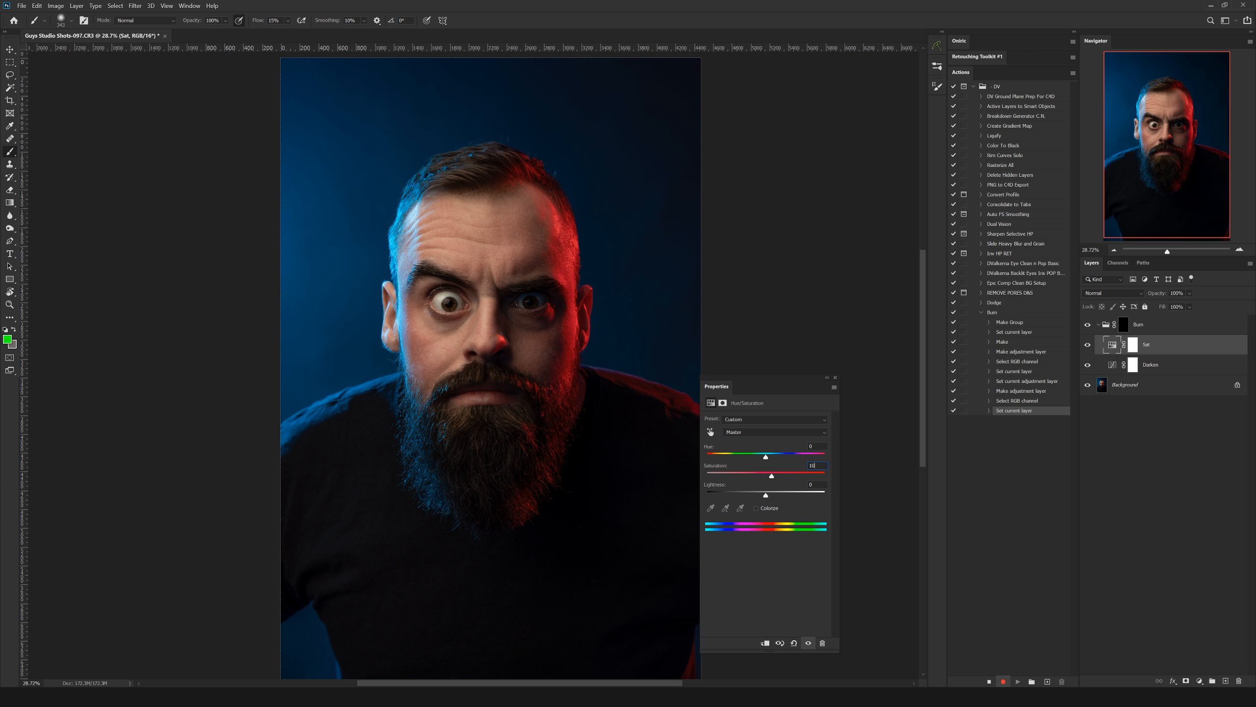
Step: Select the Burn group above the Sat adjustment layer and end the recording of the Burn action
{"action": "left_click", "coordinate": [1112, 346]}
{"action": "key", "text": "alt+bracketright"}
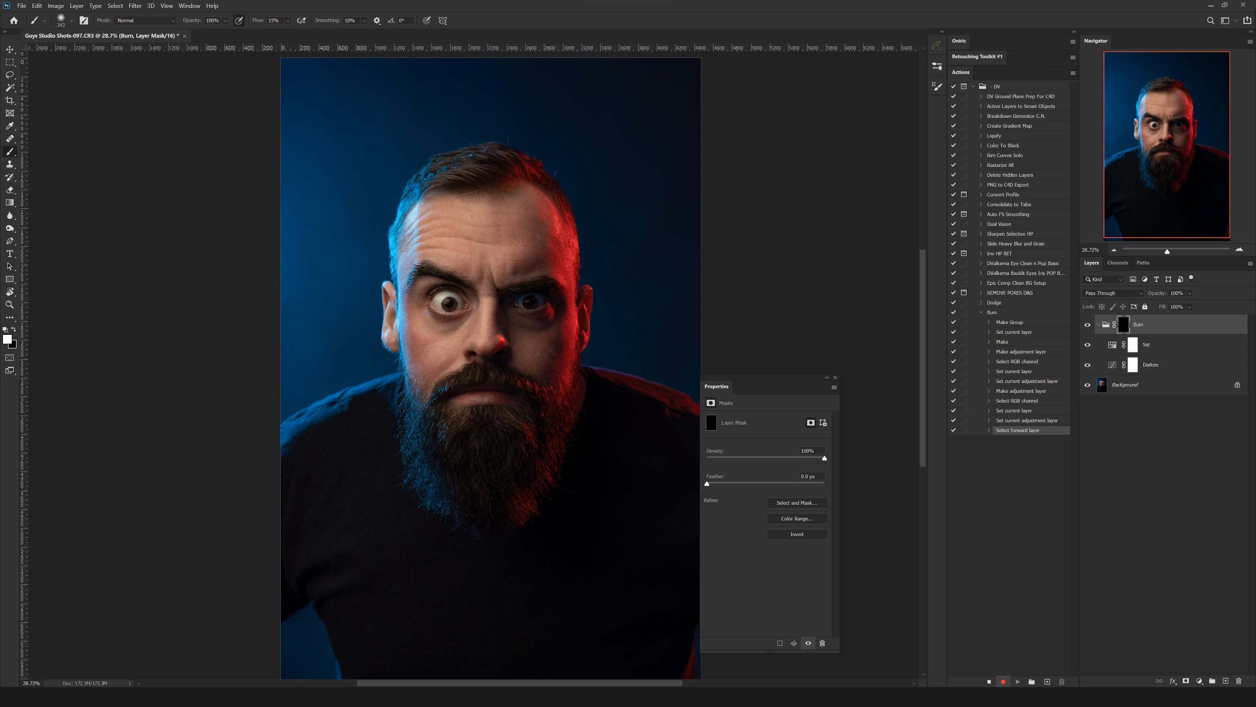
{"action": "left_click", "coordinate": [989, 682]}
Step: Test the burn effect by painting white on the Burn group's mask over the forehead, nose and cheeks
{"action": "mouse_move", "coordinate": [464, 239]}
{"action": "left_mouse_down"}
{"action": "mouse_move", "coordinate": [460, 249]}
{"action": "mouse_move", "coordinate": [478, 235]}
{"action": "left_mouse_up"}
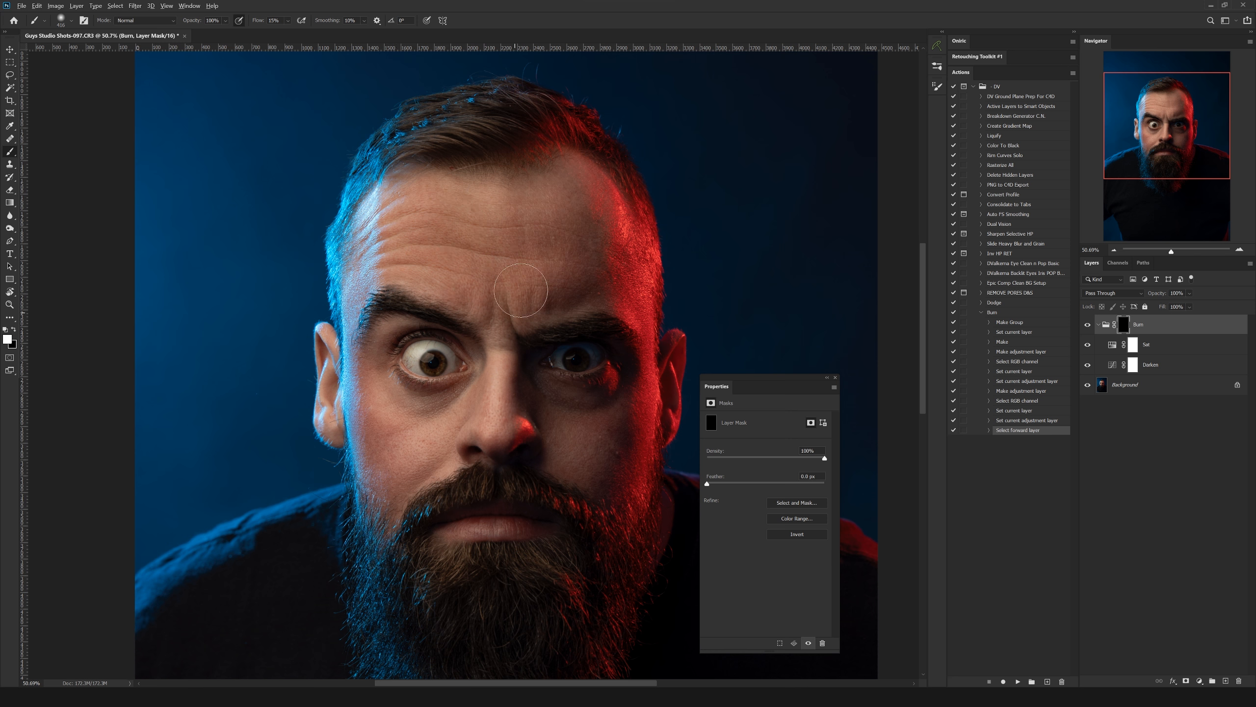
{"action": "mouse_move", "coordinate": [492, 378]}
{"action": "left_mouse_down"}
{"action": "mouse_move", "coordinate": [394, 408]}
{"action": "mouse_move", "coordinate": [413, 399]}
{"action": "left_mouse_up"}
{"action": "mouse_move", "coordinate": [501, 206]}
{"action": "left_mouse_down"}
{"action": "mouse_move", "coordinate": [577, 196]}
{"action": "mouse_move", "coordinate": [426, 188]}
{"action": "mouse_move", "coordinate": [510, 233]}
{"action": "left_mouse_up"}
{"action": "mouse_move", "coordinate": [528, 297]}
{"action": "left_mouse_down"}
{"action": "mouse_move", "coordinate": [549, 161]}
{"action": "mouse_move", "coordinate": [526, 358]}
{"action": "left_mouse_up"}
{"action": "left_click_drag", "start_coordinate": [594, 310], "coordinate": [575, 260]}
{"action": "left_click_drag", "start_coordinate": [575, 260], "coordinate": [548, 287]}
{"action": "left_click_drag", "start_coordinate": [609, 241], "coordinate": [520, 316]}
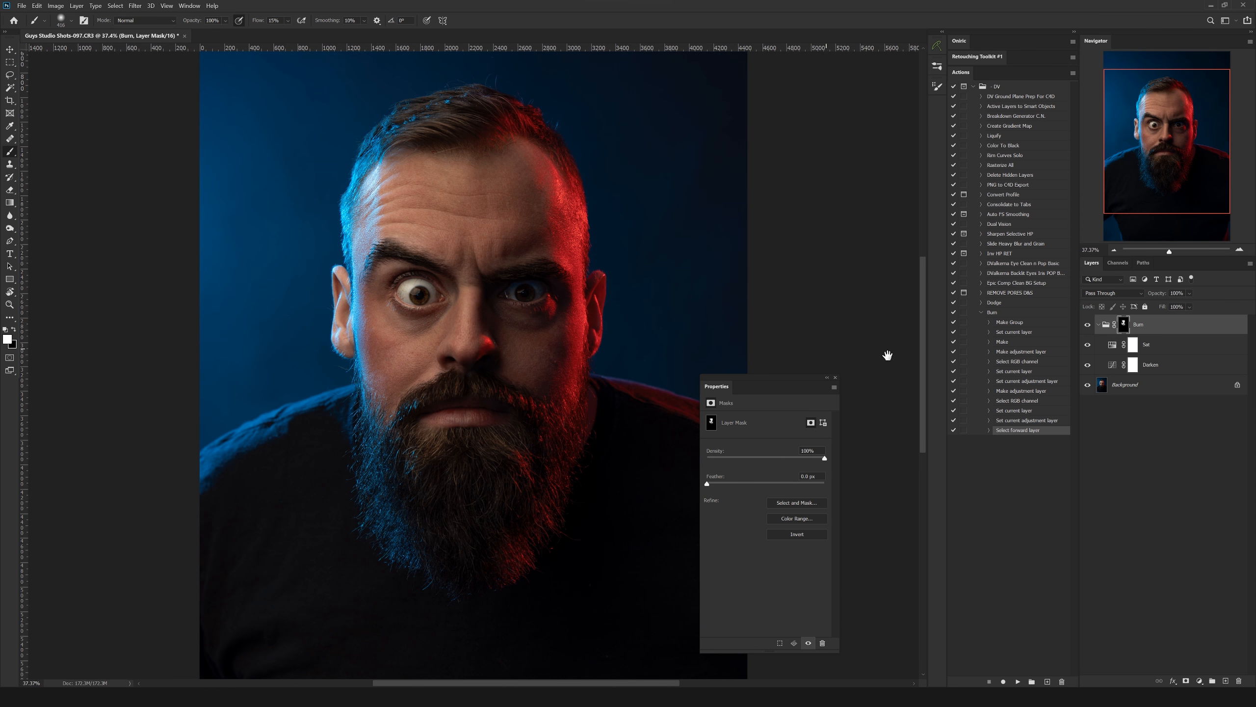
Step: Run the Burn action again and paint its new mask over the forehead and the red-lit side of the face
{"action": "left_click", "coordinate": [992, 311]}
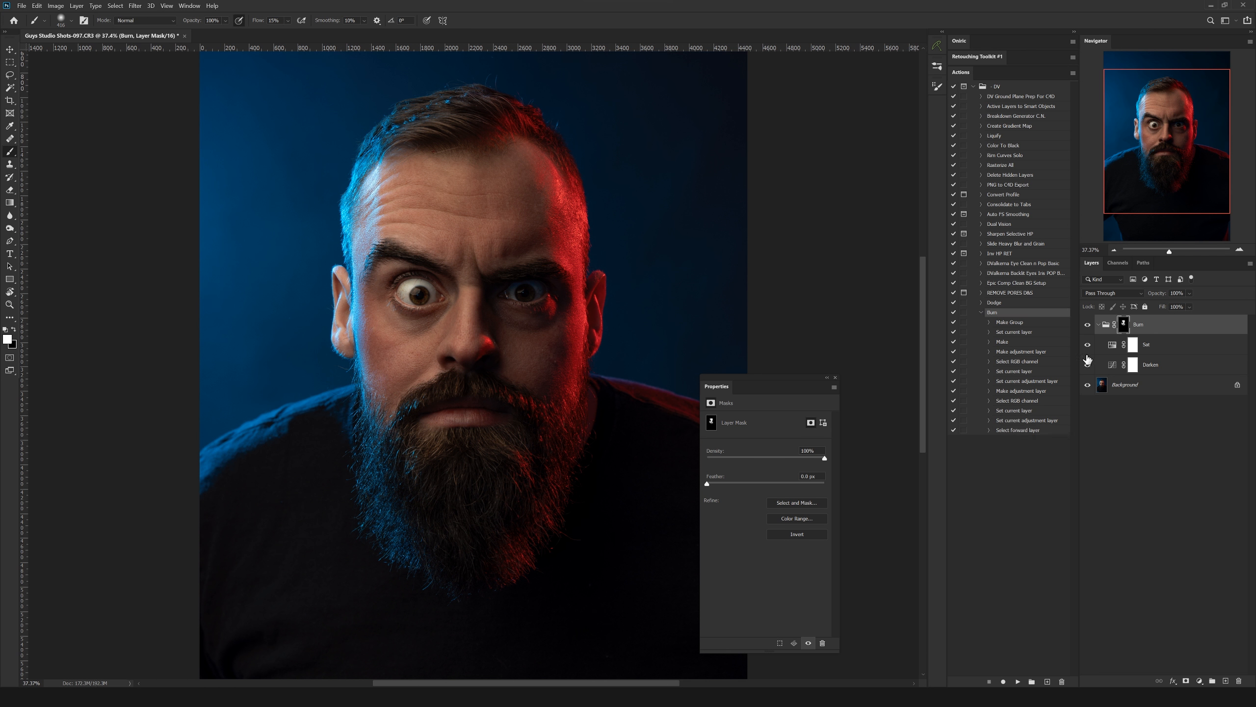
{"action": "left_click", "coordinate": [1016, 682]}
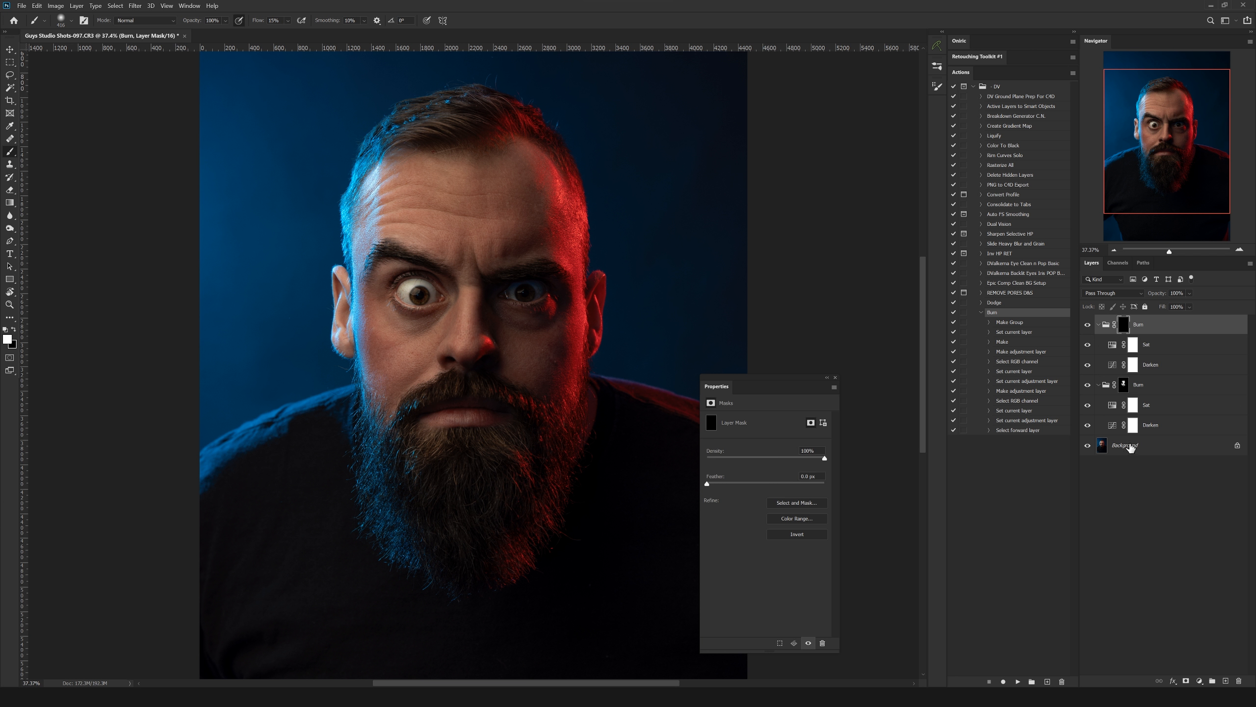
{"action": "mouse_move", "coordinate": [505, 191]}
{"action": "left_mouse_down"}
{"action": "mouse_move", "coordinate": [472, 178]}
{"action": "mouse_move", "coordinate": [493, 225]}
{"action": "mouse_move", "coordinate": [534, 242]}
{"action": "mouse_move", "coordinate": [485, 302]}
{"action": "mouse_move", "coordinate": [514, 320]}
{"action": "mouse_move", "coordinate": [528, 365]}
{"action": "mouse_move", "coordinate": [553, 342]}
{"action": "left_mouse_up"}
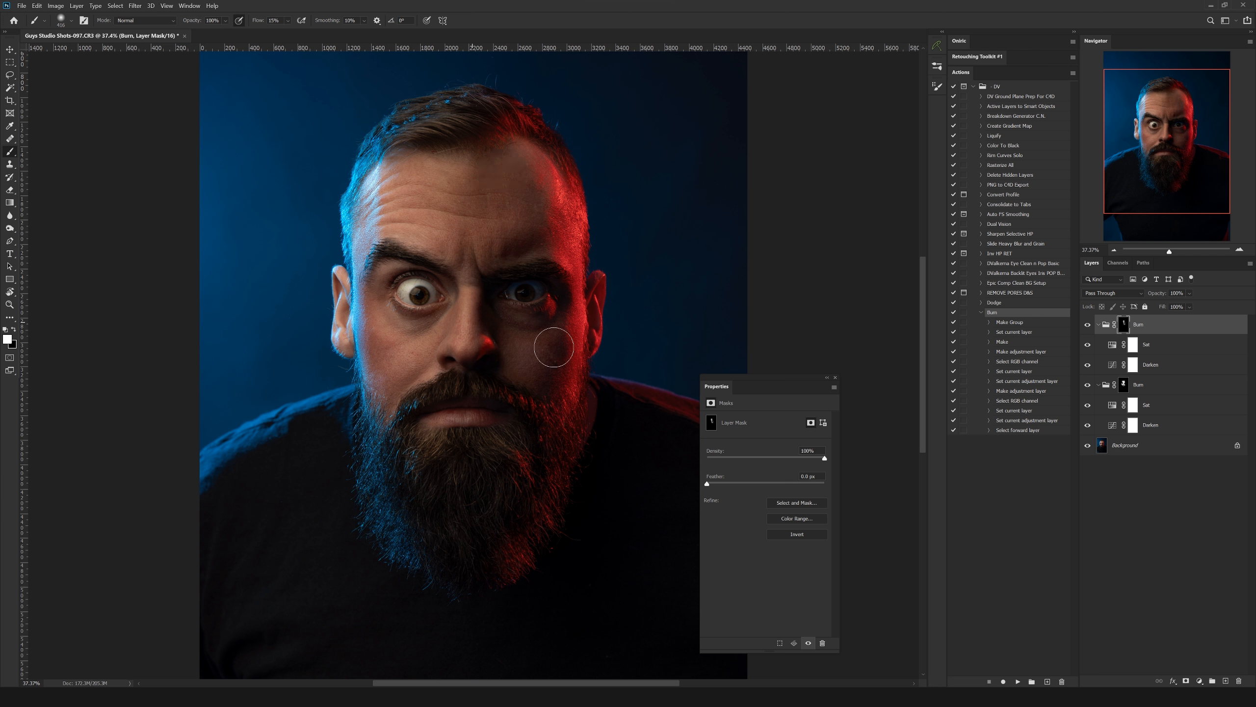
Step: Collapse both Burn groups and delete them so only the Background layer remains
{"action": "left_click", "coordinate": [1161, 329]}
{"action": "left_click", "coordinate": [1154, 389], "text": "shift"}
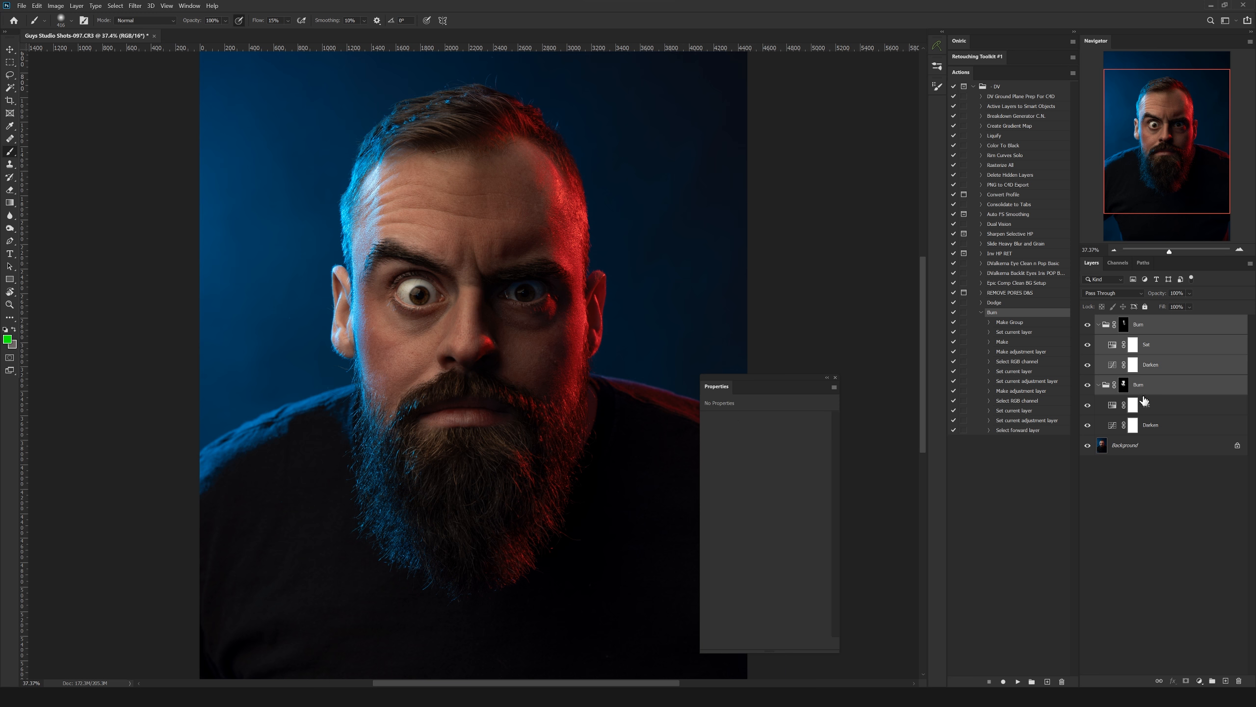
{"action": "left_click", "coordinate": [1099, 325]}
{"action": "left_click", "coordinate": [1099, 344]}
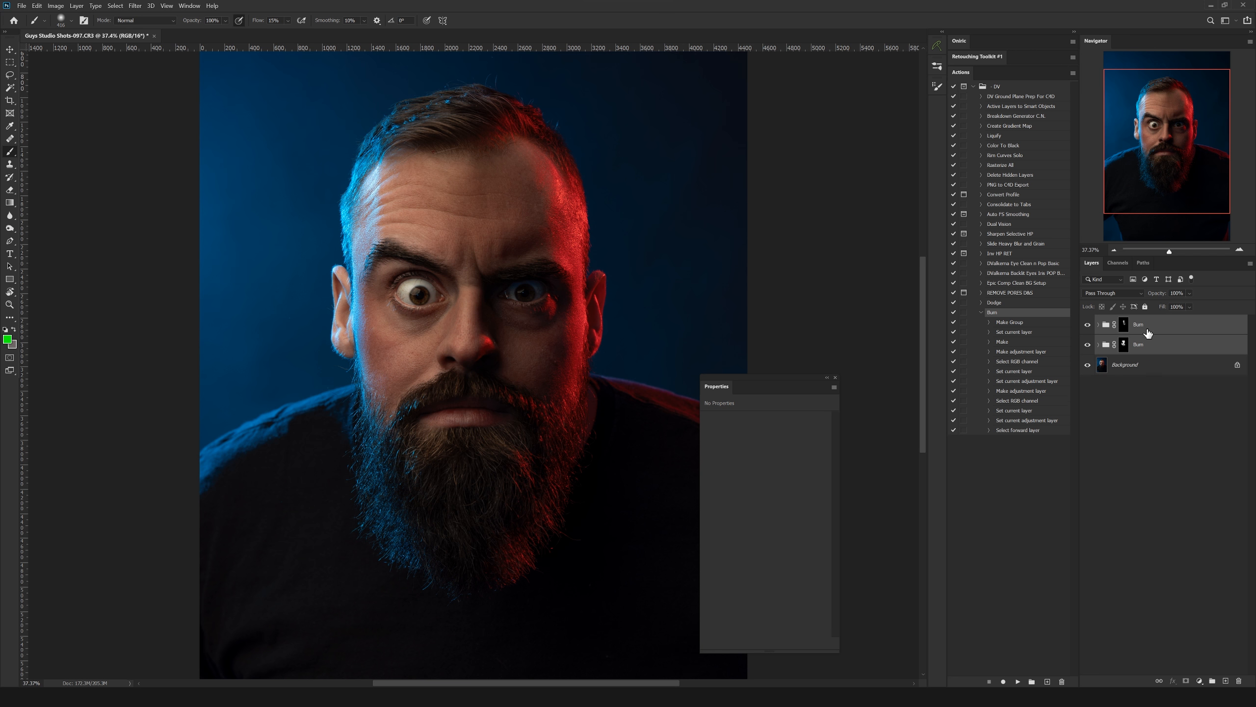
{"action": "left_click_drag", "start_coordinate": [1156, 348], "coordinate": [1239, 681]}
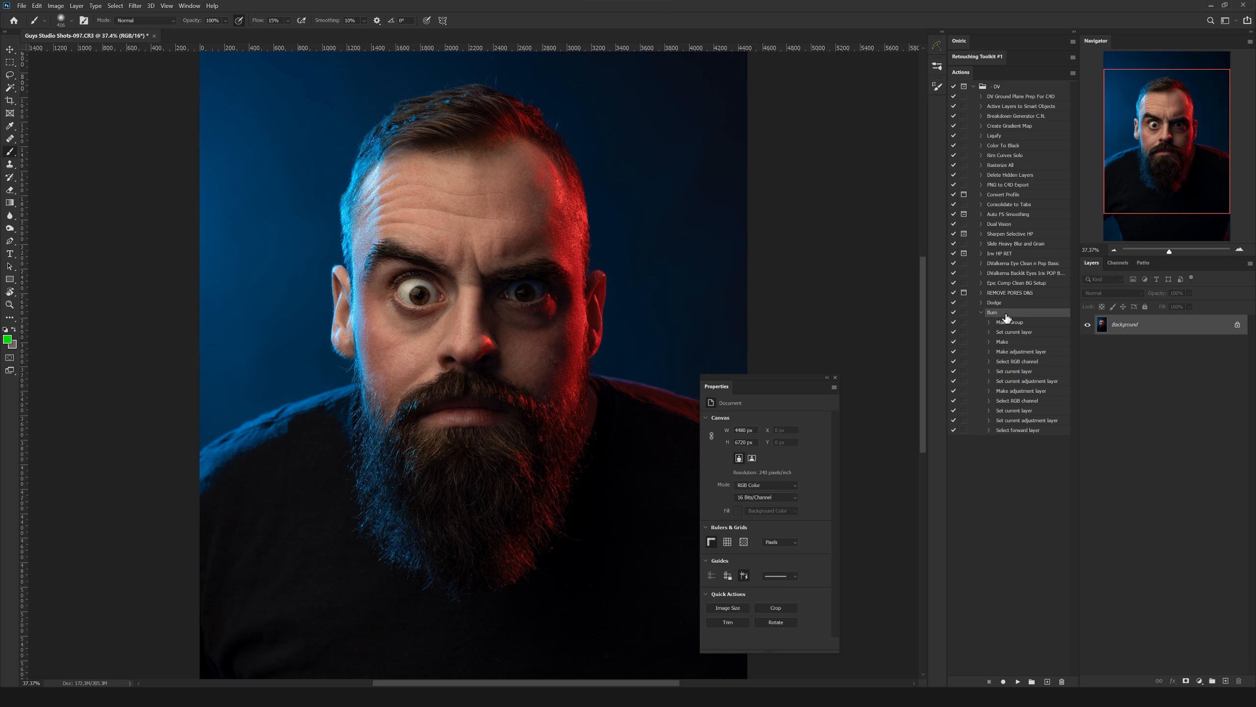
Step: Create a new action named Dodge&Burn in the DV set and stop its recording immediately
{"action": "left_click", "coordinate": [982, 303]}
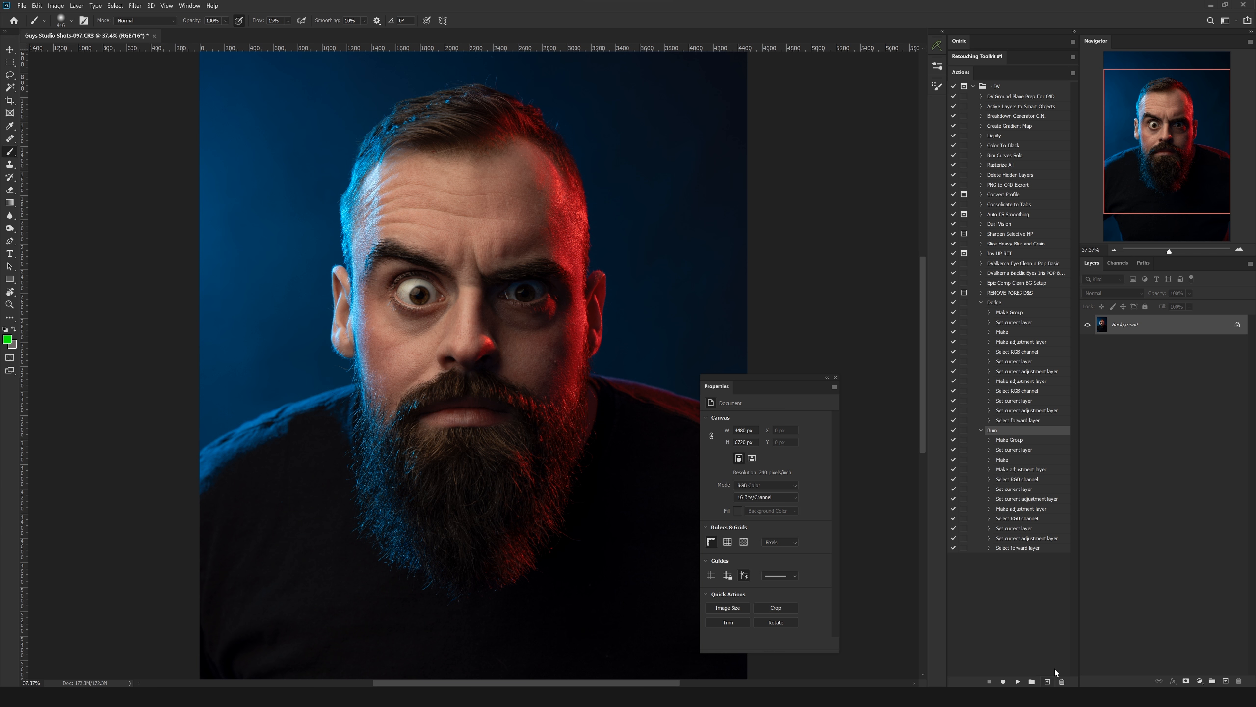
{"action": "left_click", "coordinate": [1048, 681]}
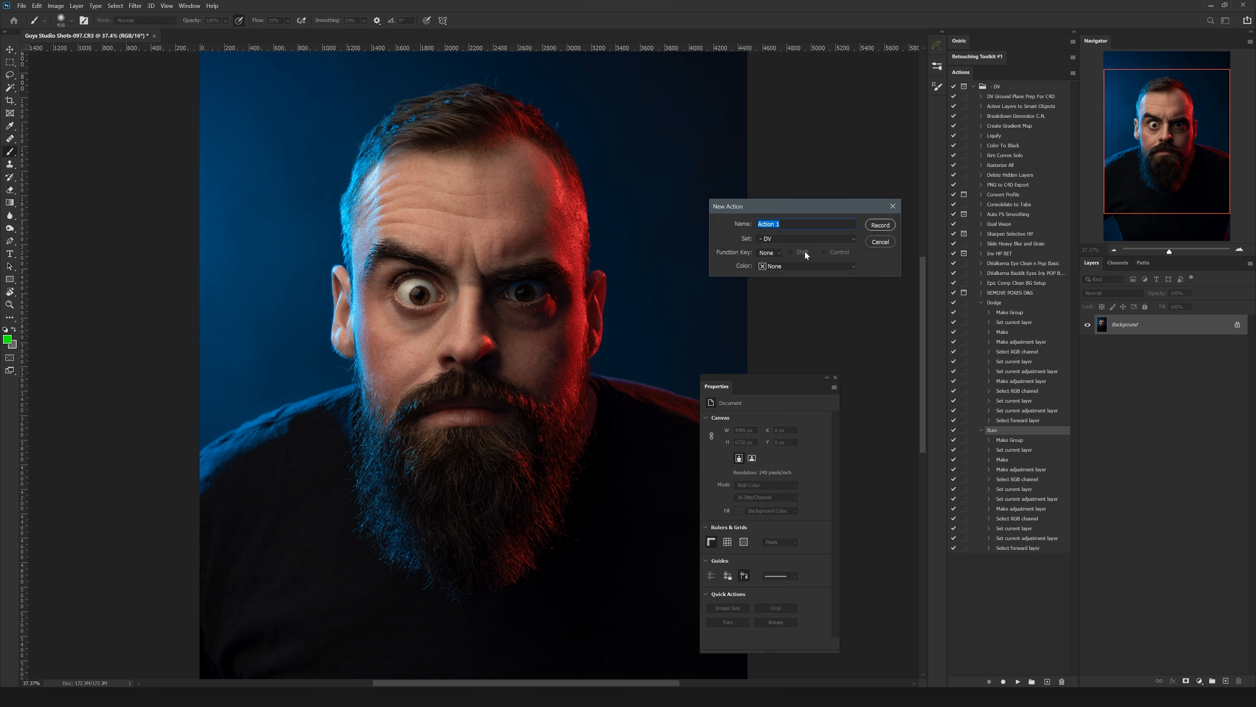
{"action": "type", "text": "Dodge&Burn"}
{"action": "left_click", "coordinate": [881, 225]}
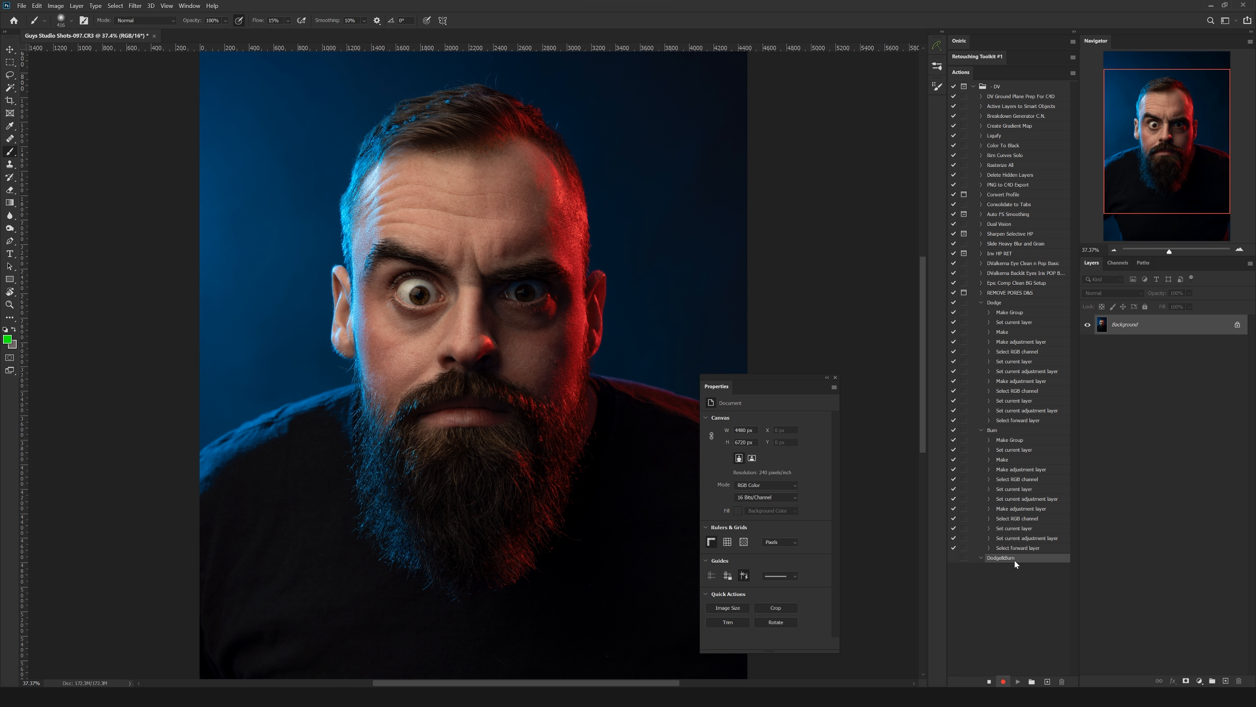
{"action": "left_click", "coordinate": [991, 682]}
Step: Copy all recorded commands of the Dodge action, from Make Group to Select forward layer, into Dodge&Burn
{"action": "left_click", "coordinate": [1015, 317]}
{"action": "left_click", "coordinate": [1016, 421], "text": "shift"}
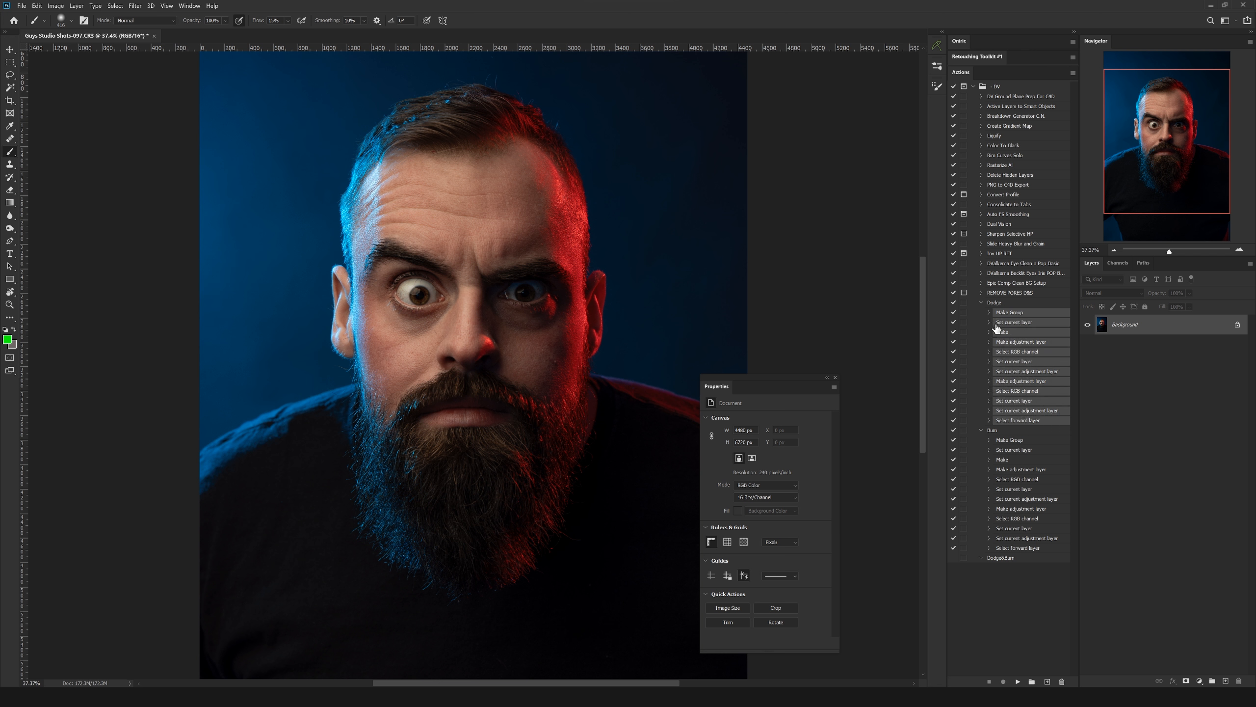
{"action": "left_click_drag", "start_coordinate": [1015, 424], "coordinate": [1011, 561]}
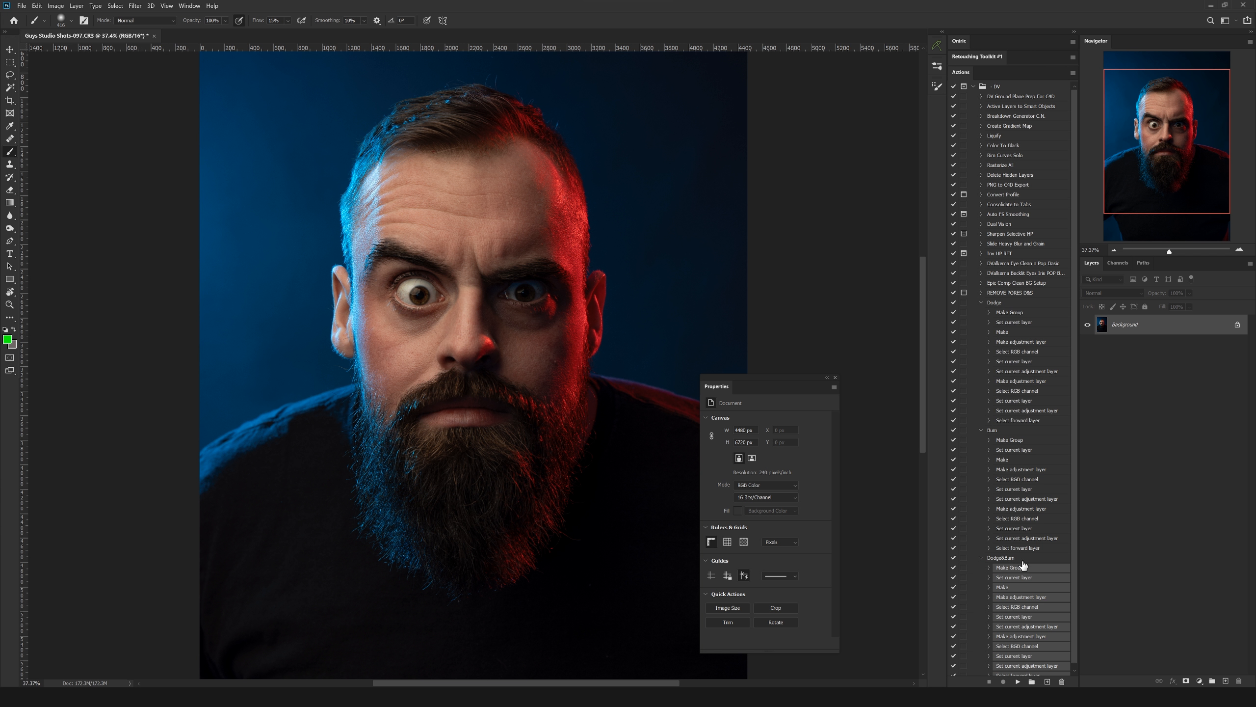
Step: Copy all recorded commands of the Burn action to the end of the Dodge&Burn action
{"action": "left_click_drag", "start_coordinate": [1074, 479], "coordinate": [1072, 553]}
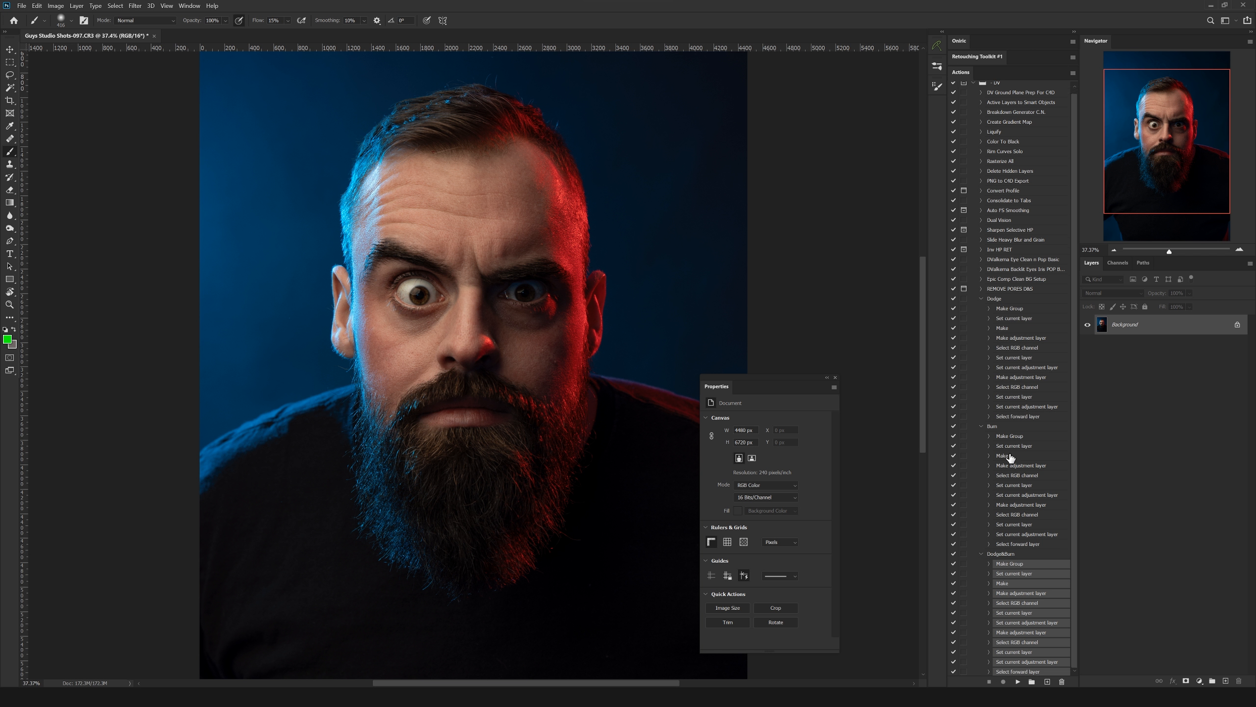
{"action": "left_click", "coordinate": [1010, 436]}
{"action": "left_click", "coordinate": [1019, 545], "text": "shift"}
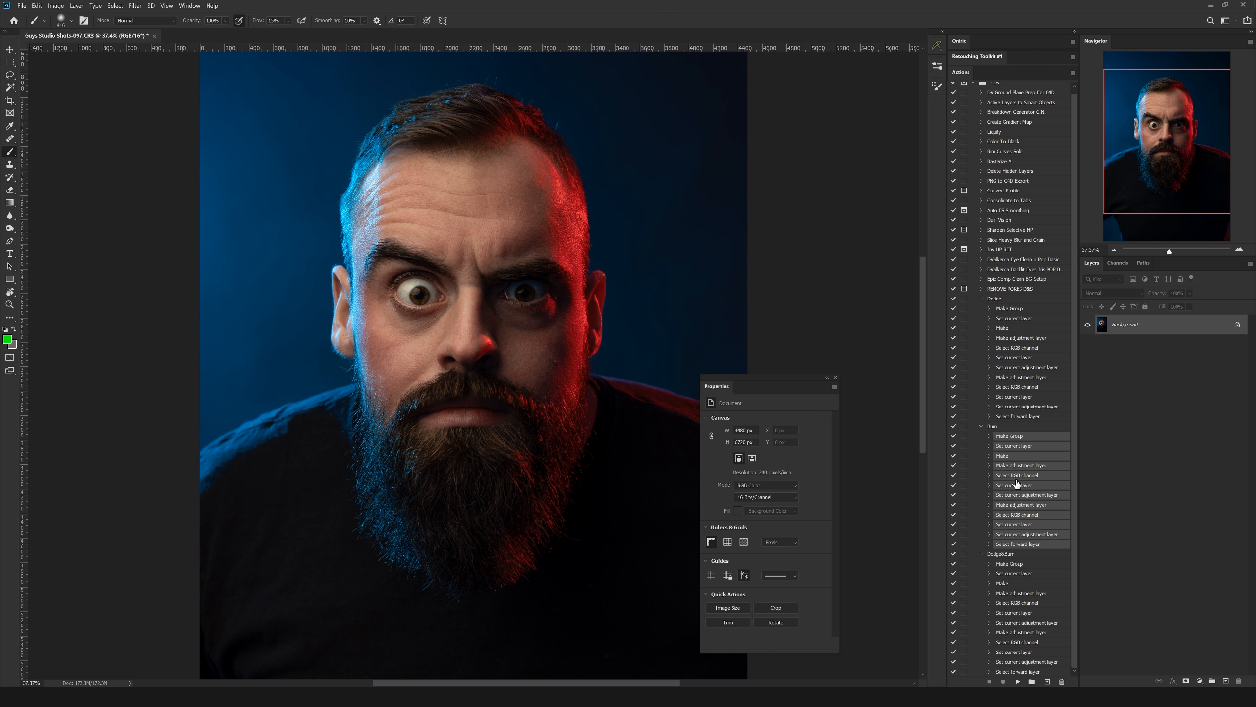
{"action": "left_click_drag", "start_coordinate": [1011, 443], "coordinate": [1029, 673]}
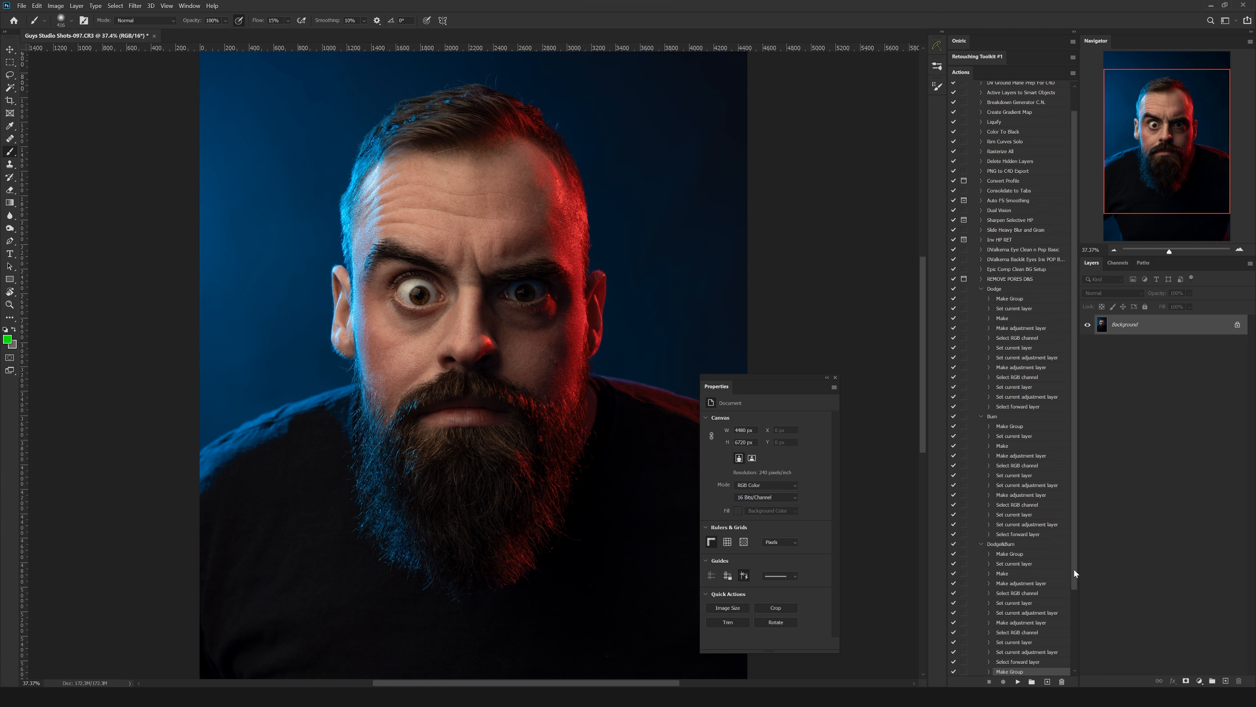
{"action": "left_click_drag", "start_coordinate": [1076, 561], "coordinate": [1065, 648]}
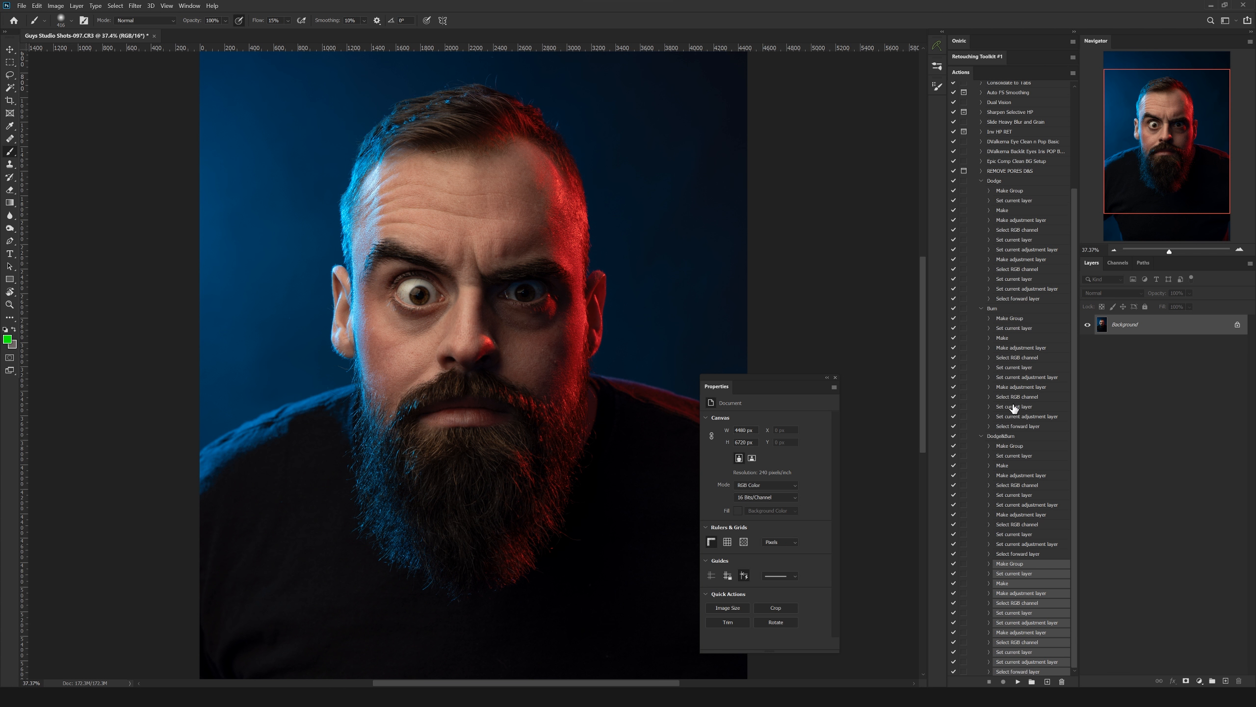
Step: Play the combined Dodge&Burn action from its beginning to test it
{"action": "left_click", "coordinate": [1035, 437]}
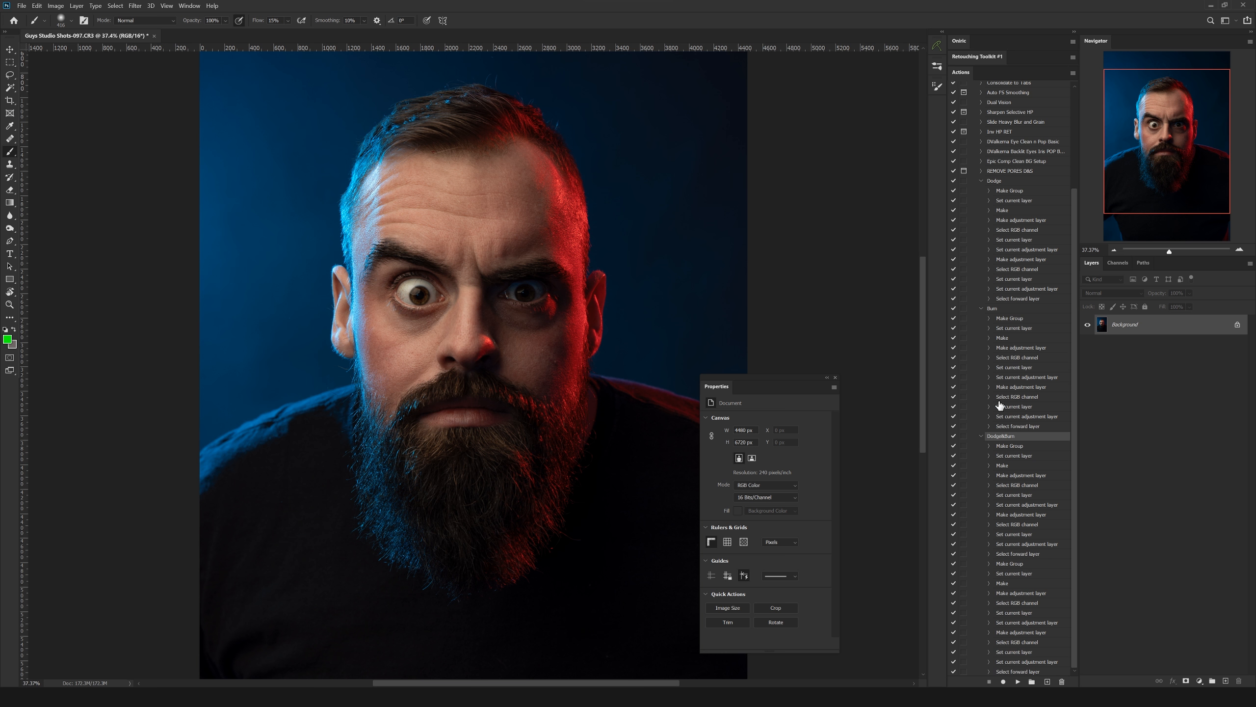
{"action": "left_click", "coordinate": [1017, 682]}
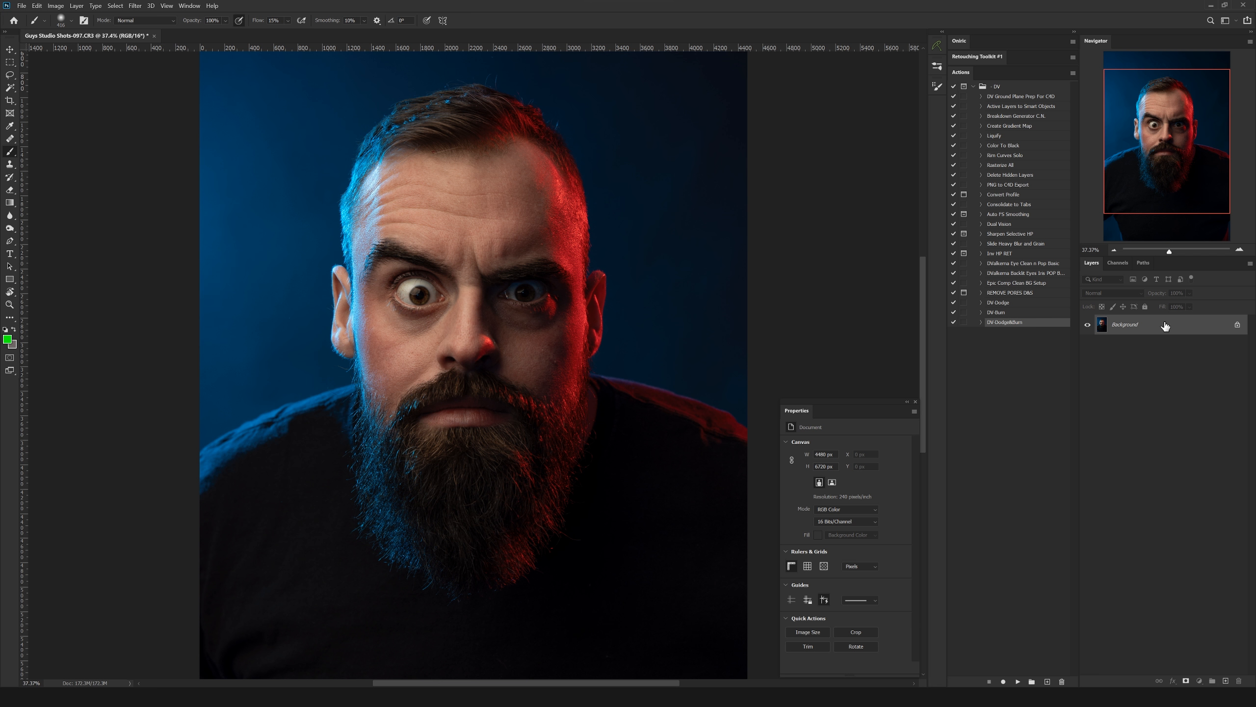
Step: Duplicate the Background layer for retouching and inspect the face up close for blemishes
{"action": "key", "text": "ctrl+j"}
{"action": "left_click_drag", "start_coordinate": [421, 292], "coordinate": [477, 289]}
{"action": "left_click_drag", "start_coordinate": [535, 337], "coordinate": [441, 262]}
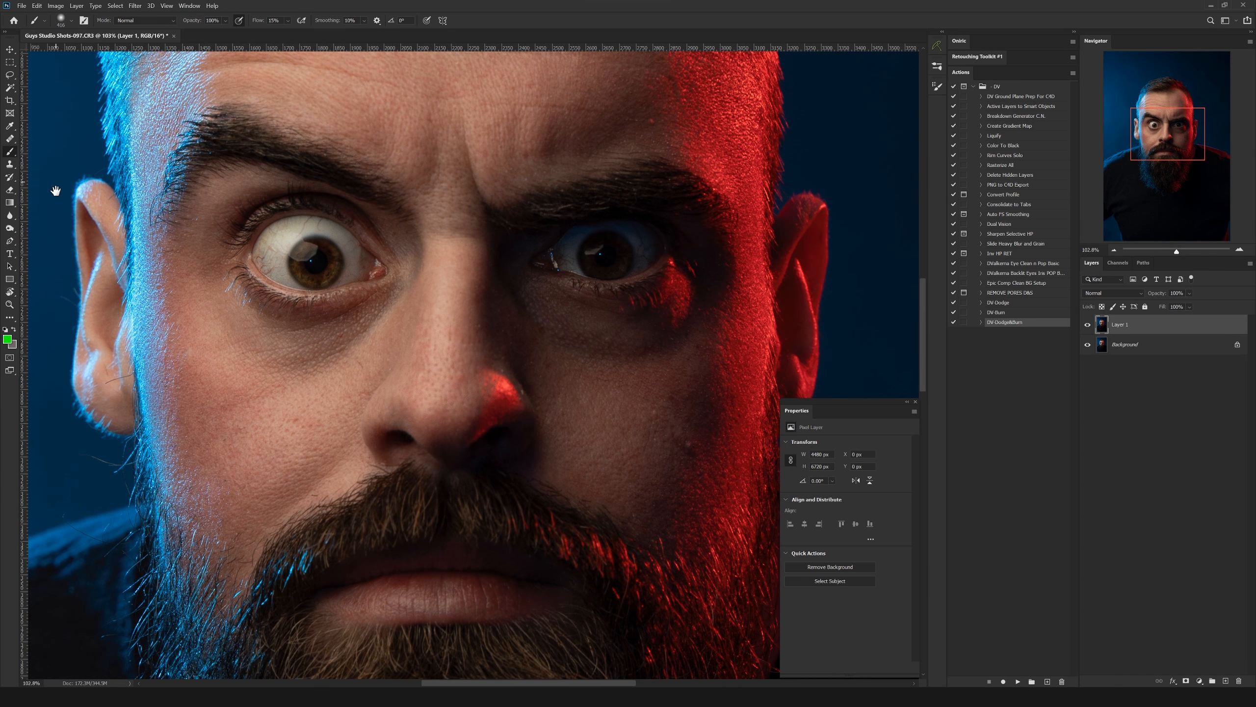
{"action": "left_click_drag", "start_coordinate": [478, 240], "coordinate": [429, 284]}
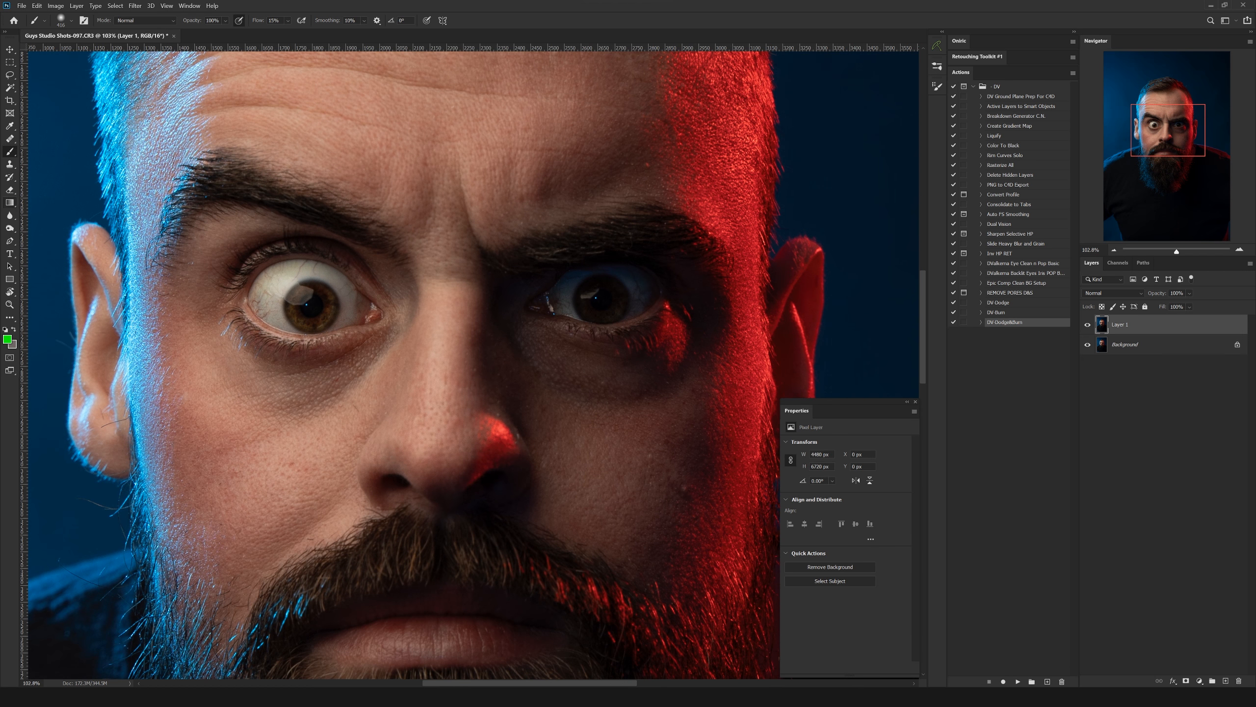
{"action": "left_click_drag", "start_coordinate": [272, 211], "coordinate": [298, 240]}
{"action": "left_click_drag", "start_coordinate": [437, 208], "coordinate": [428, 272]}
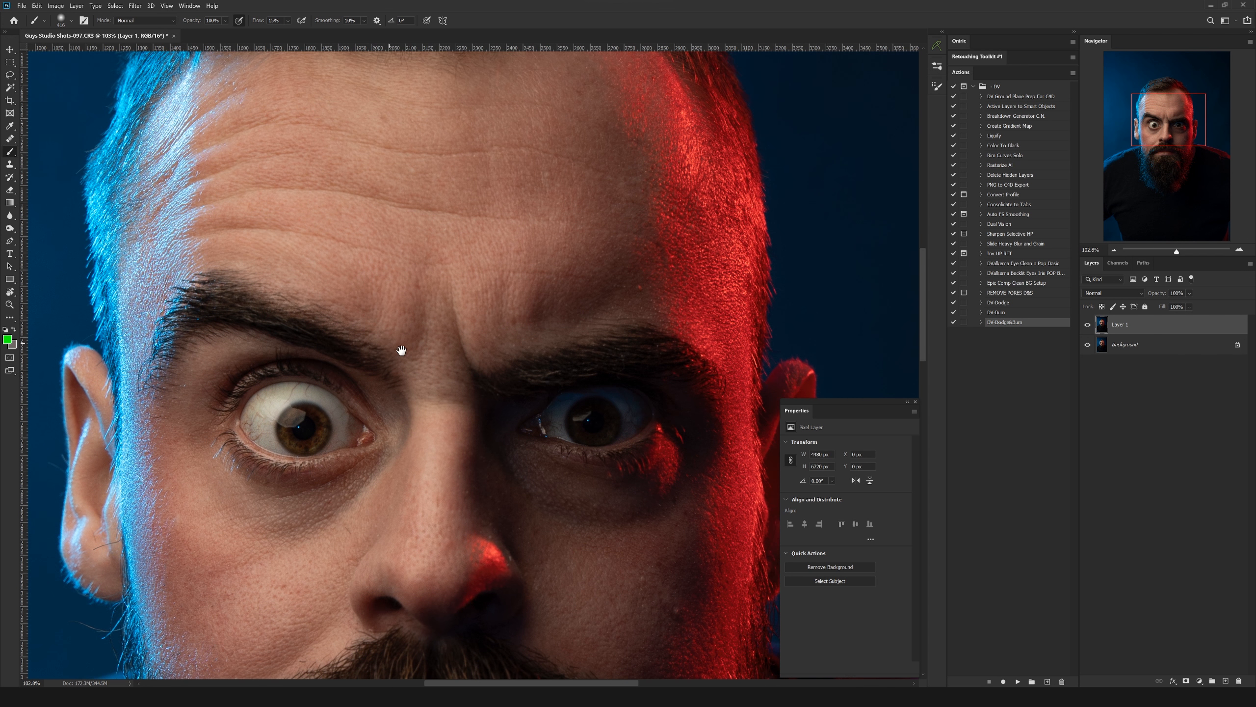
{"action": "left_click_drag", "start_coordinate": [385, 343], "coordinate": [415, 216]}
{"action": "scroll", "coordinate": [482, 327], "scroll_direction": "down", "scroll_amount": 5}
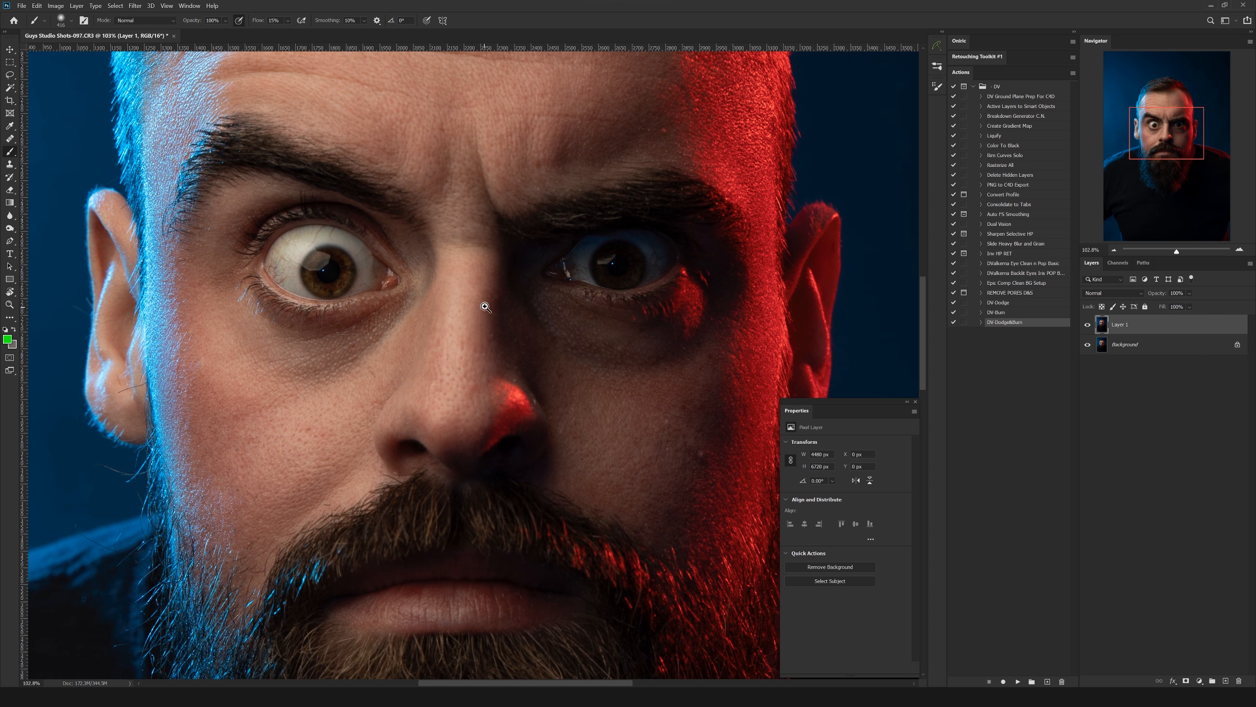
{"action": "scroll", "coordinate": [507, 320], "scroll_direction": "up", "scroll_amount": 5}
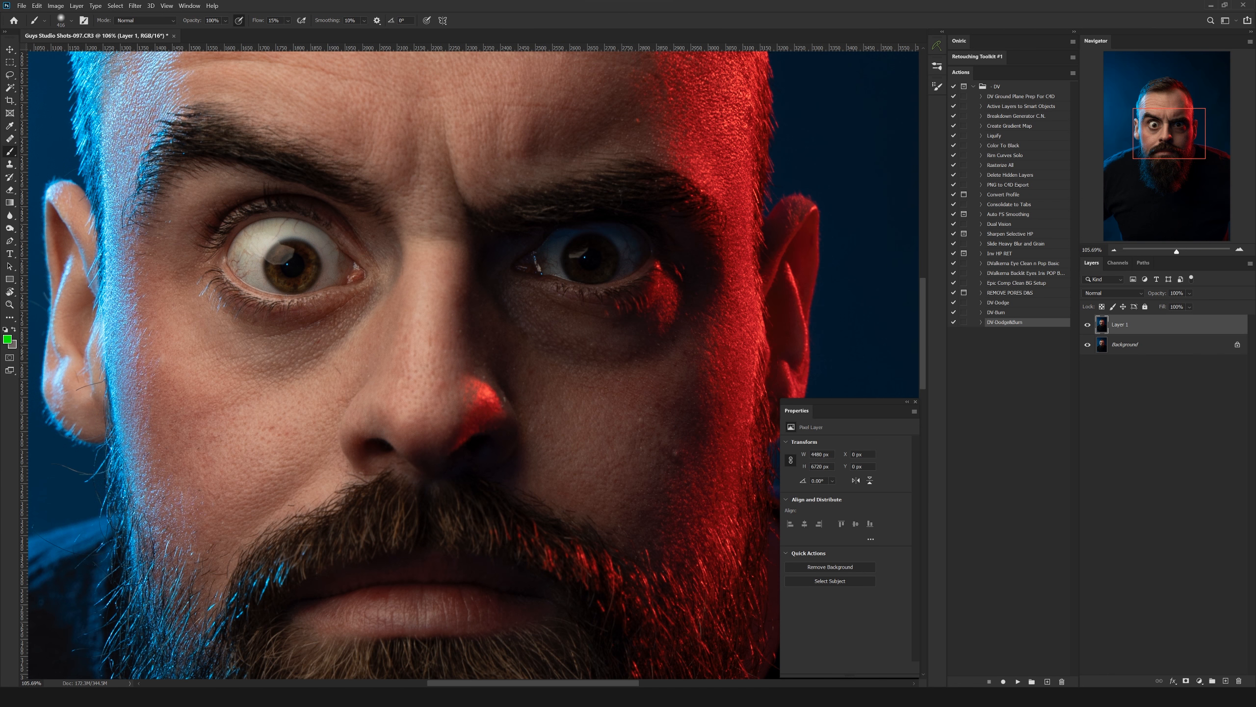
Step: Remove the red spot on the forehead above the shadowed eyebrow with the Patch tool
{"action": "left_click_drag", "start_coordinate": [10, 138], "coordinate": [54, 159]}
{"action": "scroll", "coordinate": [348, 210], "scroll_direction": "up", "scroll_amount": 4}
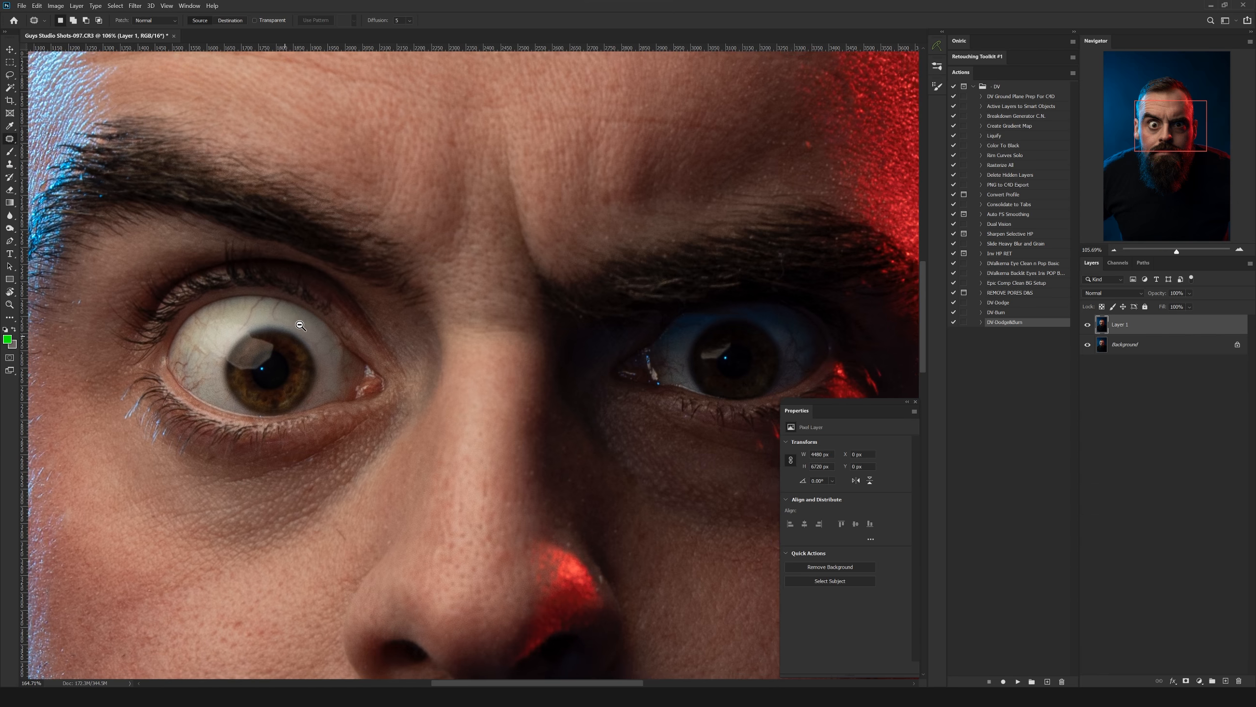
{"action": "scroll", "coordinate": [387, 225], "scroll_direction": "down", "scroll_amount": 4}
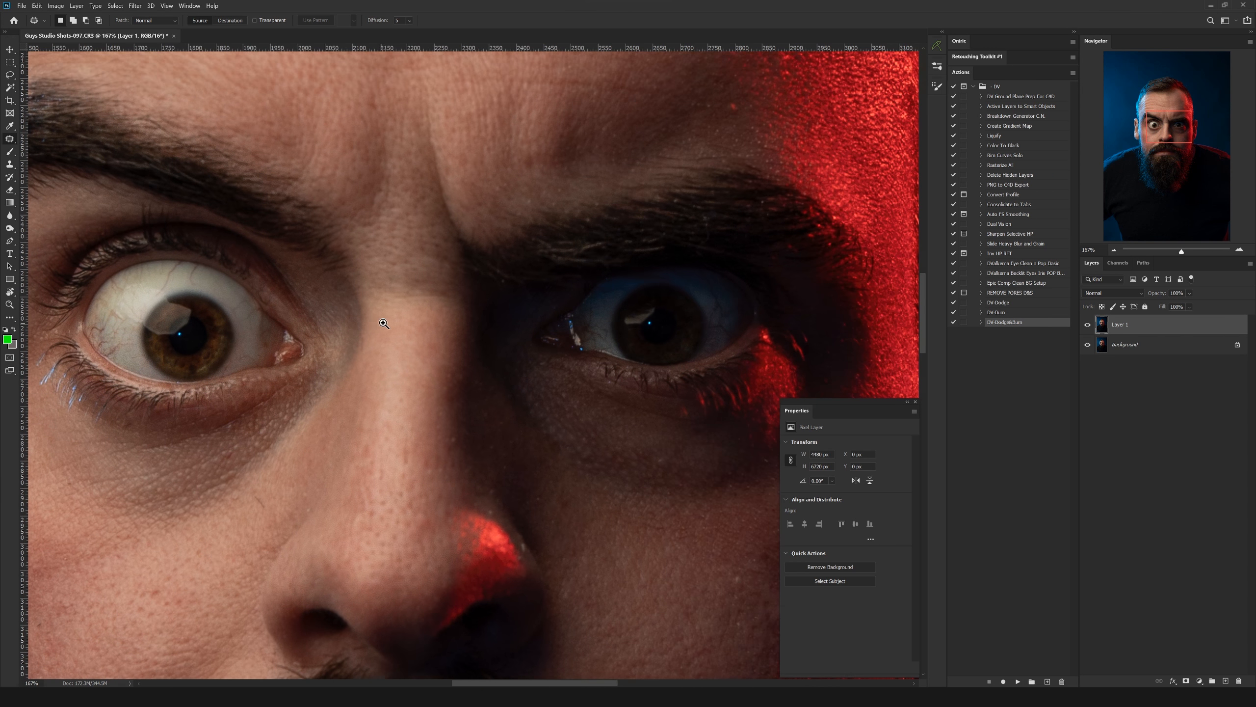
{"action": "scroll", "coordinate": [505, 219], "scroll_direction": "up", "scroll_amount": 4}
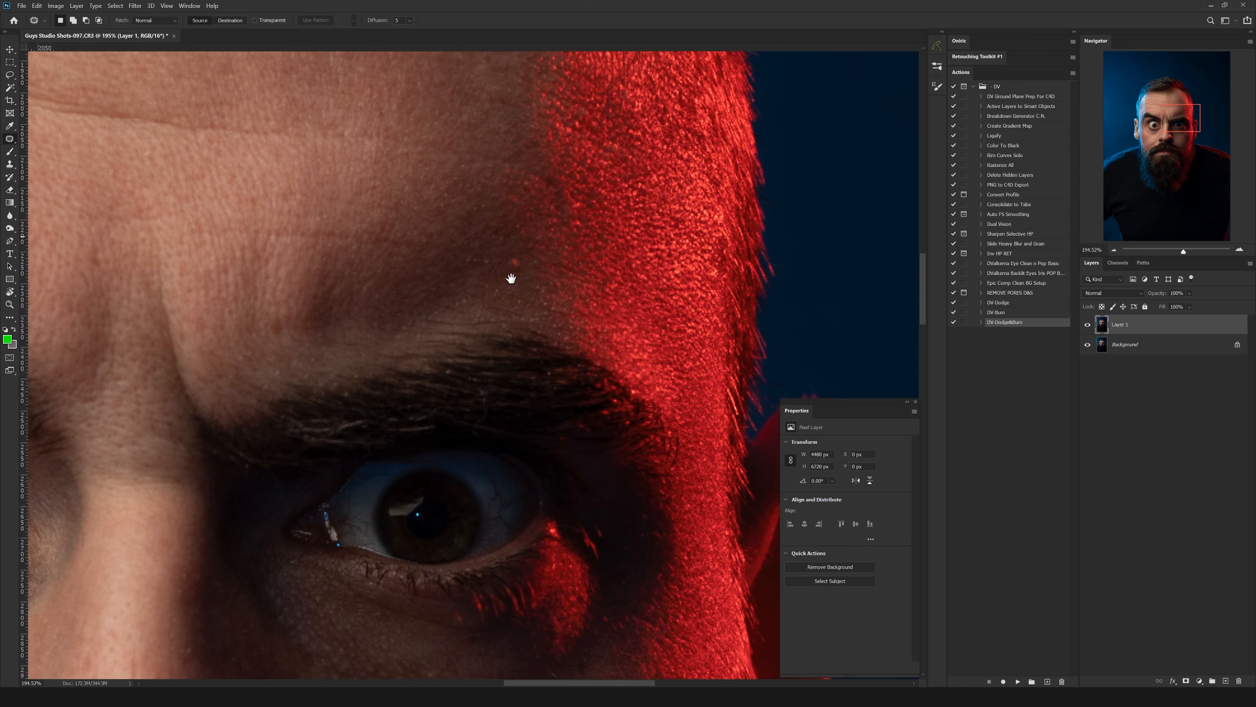
{"action": "left_click_drag", "start_coordinate": [517, 254], "coordinate": [518, 256]}
{"action": "left_click_drag", "start_coordinate": [521, 264], "coordinate": [535, 291]}
{"action": "key", "text": "ctrl+d"}
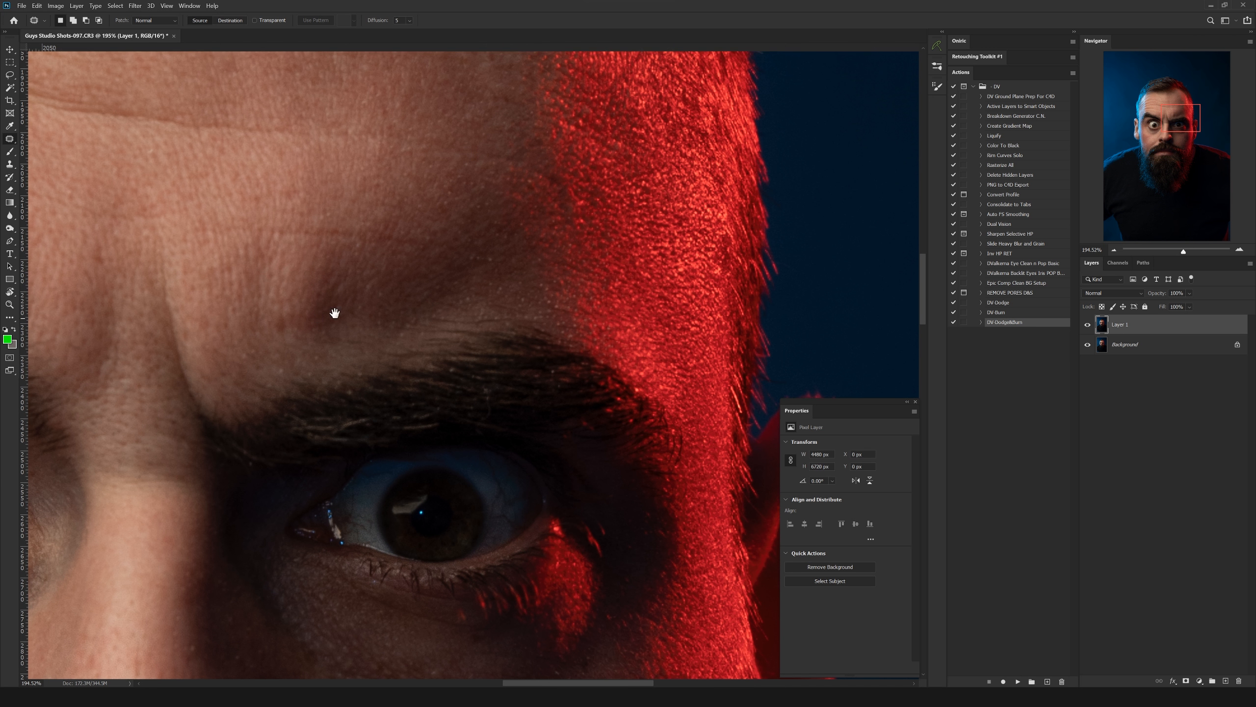
Step: Patch the small skin blemishes beneath the wide-open eye with nearby clean skin
{"action": "left_click_drag", "start_coordinate": [243, 409], "coordinate": [486, 348]}
{"action": "scroll", "coordinate": [315, 325], "scroll_direction": "down", "scroll_amount": 6}
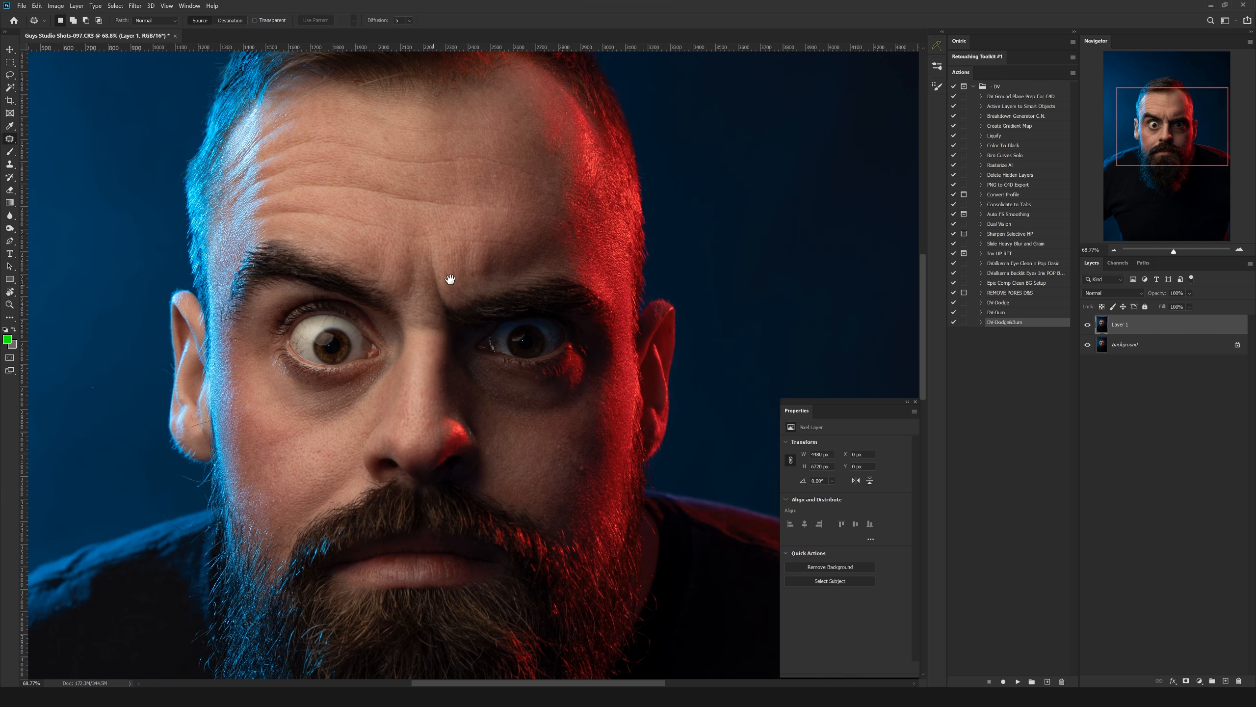
{"action": "left_click_drag", "start_coordinate": [557, 458], "coordinate": [410, 379]}
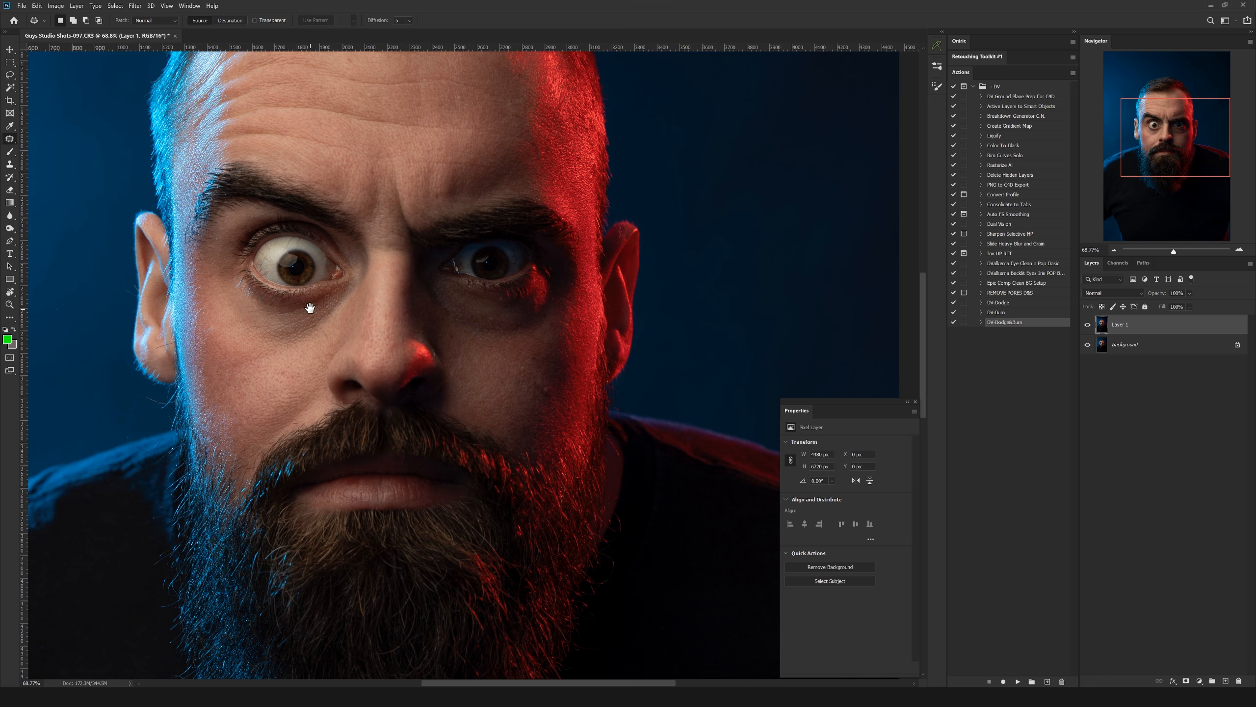
{"action": "scroll", "coordinate": [317, 297], "scroll_direction": "up", "scroll_amount": 3}
{"action": "scroll", "coordinate": [326, 342], "scroll_direction": "up", "scroll_amount": 2}
{"action": "left_click_drag", "start_coordinate": [314, 354], "coordinate": [303, 337]}
{"action": "left_click_drag", "start_coordinate": [326, 345], "coordinate": [327, 339]}
{"action": "mouse_move", "coordinate": [378, 262]}
{"action": "left_mouse_down"}
{"action": "mouse_move", "coordinate": [358, 348]}
{"action": "mouse_move", "coordinate": [388, 365]}
{"action": "left_mouse_up"}
{"action": "left_click_drag", "start_coordinate": [395, 359], "coordinate": [396, 360]}
{"action": "left_click_drag", "start_coordinate": [311, 229], "coordinate": [323, 283]}
{"action": "scroll", "coordinate": [323, 283], "scroll_direction": "up", "scroll_amount": 3}
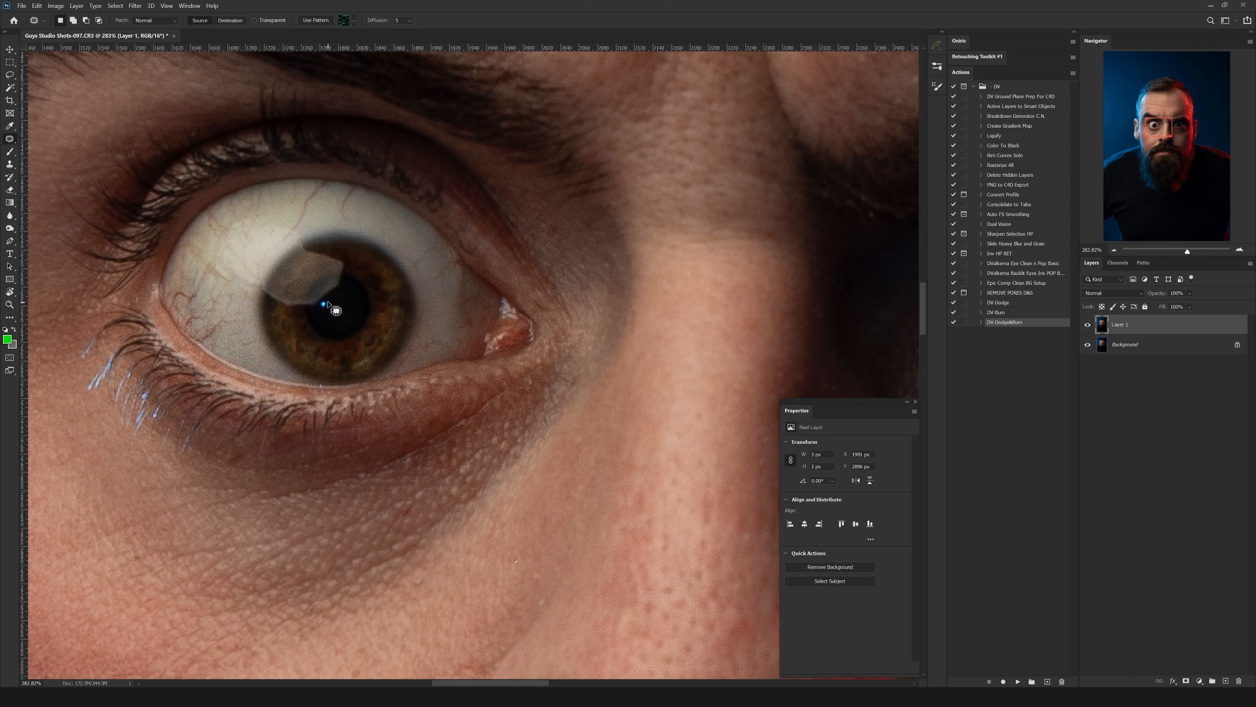
{"action": "key", "text": "ctrl+d"}
Step: Patch a small skin blemish near the bridge of the nose
{"action": "left_click_drag", "start_coordinate": [381, 299], "coordinate": [316, 303]}
{"action": "left_click_drag", "start_coordinate": [402, 324], "coordinate": [248, 323]}
{"action": "left_click_drag", "start_coordinate": [452, 291], "coordinate": [514, 293]}
{"action": "left_click_drag", "start_coordinate": [465, 295], "coordinate": [464, 297]}
{"action": "mouse_move", "coordinate": [455, 295]}
{"action": "left_mouse_down"}
{"action": "mouse_move", "coordinate": [466, 307]}
{"action": "mouse_move", "coordinate": [445, 329]}
{"action": "left_mouse_up"}
{"action": "key", "text": "ctrl+d"}
Step: Patch the small blemishes on the skin around the shadowed eye
{"action": "left_click_drag", "start_coordinate": [511, 362], "coordinate": [446, 288]}
{"action": "mouse_move", "coordinate": [462, 392]}
{"action": "left_mouse_down"}
{"action": "mouse_move", "coordinate": [504, 418]}
{"action": "mouse_move", "coordinate": [530, 455]}
{"action": "mouse_move", "coordinate": [524, 420]}
{"action": "left_mouse_up"}
{"action": "left_click_drag", "start_coordinate": [521, 419], "coordinate": [546, 377]}
{"action": "left_click_drag", "start_coordinate": [512, 460], "coordinate": [521, 446]}
{"action": "left_click_drag", "start_coordinate": [437, 335], "coordinate": [501, 373]}
{"action": "mouse_move", "coordinate": [499, 378]}
{"action": "left_mouse_down"}
{"action": "mouse_move", "coordinate": [482, 388]}
{"action": "mouse_move", "coordinate": [498, 382]}
{"action": "left_mouse_up"}
{"action": "left_click_drag", "start_coordinate": [488, 379], "coordinate": [454, 364]}
{"action": "mouse_move", "coordinate": [539, 339]}
{"action": "left_mouse_down"}
{"action": "mouse_move", "coordinate": [522, 351]}
{"action": "mouse_move", "coordinate": [558, 321]}
{"action": "mouse_move", "coordinate": [508, 376]}
{"action": "mouse_move", "coordinate": [489, 436]}
{"action": "mouse_move", "coordinate": [534, 333]}
{"action": "mouse_move", "coordinate": [524, 355]}
{"action": "mouse_move", "coordinate": [508, 347]}
{"action": "left_mouse_up"}
{"action": "key", "text": "ctrl+d"}
Step: Patch the blemish below the outer corner of the shadowed eye, under the red highlight
{"action": "left_click_drag", "start_coordinate": [512, 355], "coordinate": [533, 336]}
{"action": "mouse_move", "coordinate": [507, 282]}
{"action": "left_mouse_down"}
{"action": "mouse_move", "coordinate": [491, 325]}
{"action": "mouse_move", "coordinate": [459, 314]}
{"action": "mouse_move", "coordinate": [472, 297]}
{"action": "left_mouse_up"}
{"action": "left_click_drag", "start_coordinate": [472, 305], "coordinate": [483, 298]}
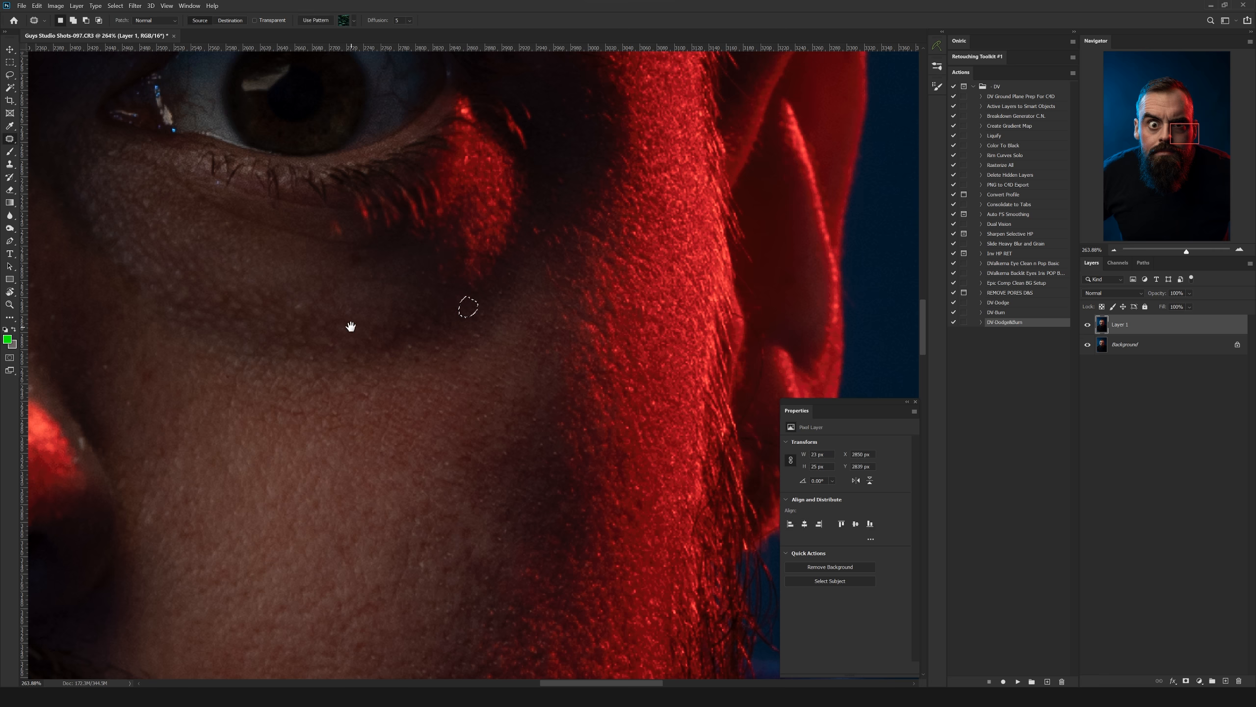
{"action": "left_click_drag", "start_coordinate": [351, 326], "coordinate": [422, 294]}
{"action": "key", "text": "ctrl+d"}
{"action": "mouse_move", "coordinate": [303, 358]}
{"action": "left_mouse_down"}
{"action": "mouse_move", "coordinate": [421, 283]}
{"action": "mouse_move", "coordinate": [390, 270]}
{"action": "mouse_move", "coordinate": [429, 281]}
{"action": "left_mouse_up"}
{"action": "key", "text": "ctrl+d"}
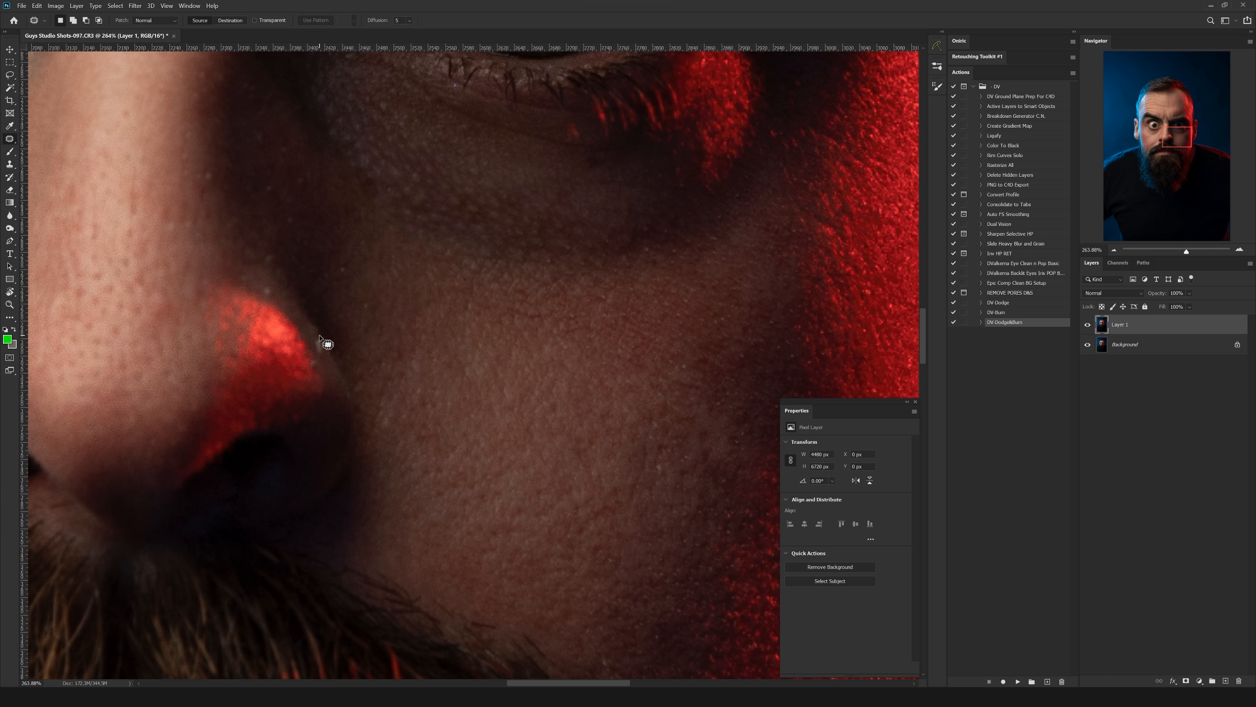
Step: Patch the bright specks along the edge of the red highlight on the nose
{"action": "left_click_drag", "start_coordinate": [319, 344], "coordinate": [321, 352]}
{"action": "left_click_drag", "start_coordinate": [317, 346], "coordinate": [311, 326]}
{"action": "left_click_drag", "start_coordinate": [271, 287], "coordinate": [287, 302]}
{"action": "key", "text": "ctrl+d"}
{"action": "left_click_drag", "start_coordinate": [266, 256], "coordinate": [268, 255]}
{"action": "left_click_drag", "start_coordinate": [270, 258], "coordinate": [268, 242]}
{"action": "key", "text": "ctrl+d"}
Step: Patch the blemishes on the shadowed cheek beside the nose
{"action": "left_click_drag", "start_coordinate": [346, 367], "coordinate": [347, 297]}
{"action": "left_click_drag", "start_coordinate": [571, 368], "coordinate": [432, 300]}
{"action": "left_click_drag", "start_coordinate": [518, 320], "coordinate": [497, 330]}
{"action": "mouse_move", "coordinate": [517, 346]}
{"action": "left_mouse_down"}
{"action": "mouse_move", "coordinate": [547, 323]}
{"action": "mouse_move", "coordinate": [470, 282]}
{"action": "left_mouse_up"}
{"action": "mouse_move", "coordinate": [411, 420]}
{"action": "left_mouse_down"}
{"action": "mouse_move", "coordinate": [456, 378]}
{"action": "mouse_move", "coordinate": [427, 382]}
{"action": "left_mouse_up"}
{"action": "left_click_drag", "start_coordinate": [429, 381], "coordinate": [439, 367]}
{"action": "key", "text": "ctrl+d"}
Step: Patch the remaining blemish on the shadowed cheek, near where the red light begins above the beard
{"action": "left_click_drag", "start_coordinate": [456, 372], "coordinate": [460, 368]}
{"action": "left_click_drag", "start_coordinate": [510, 185], "coordinate": [467, 364]}
{"action": "mouse_move", "coordinate": [579, 226]}
{"action": "left_mouse_down"}
{"action": "mouse_move", "coordinate": [623, 250]}
{"action": "mouse_move", "coordinate": [601, 205]}
{"action": "left_mouse_up"}
{"action": "key", "text": "ctrl+d"}
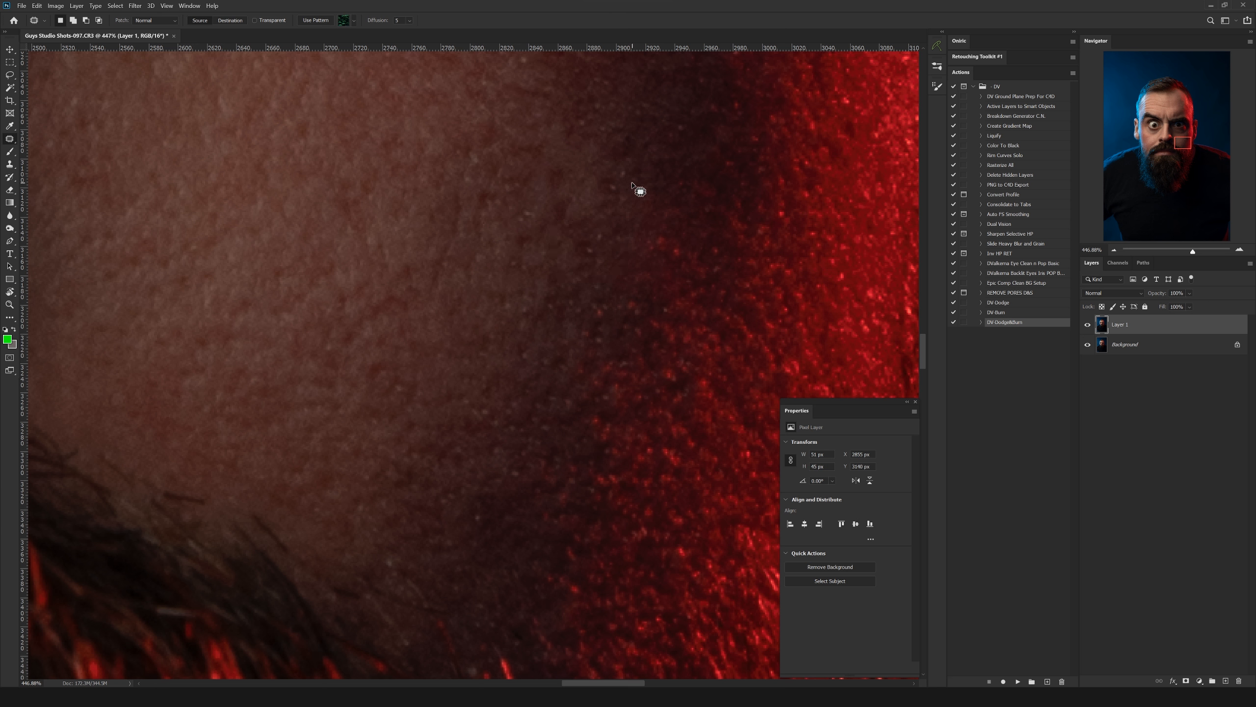
Step: Patch the small specks on the shadowed cheek along the transition into the red light
{"action": "left_click_drag", "start_coordinate": [627, 242], "coordinate": [549, 252]}
{"action": "left_click_drag", "start_coordinate": [584, 193], "coordinate": [582, 402]}
{"action": "mouse_move", "coordinate": [525, 299]}
{"action": "left_mouse_down"}
{"action": "mouse_move", "coordinate": [576, 317]}
{"action": "mouse_move", "coordinate": [514, 344]}
{"action": "left_mouse_up"}
{"action": "mouse_move", "coordinate": [510, 351]}
{"action": "left_mouse_down"}
{"action": "mouse_move", "coordinate": [469, 355]}
{"action": "mouse_move", "coordinate": [586, 409]}
{"action": "left_mouse_up"}
{"action": "left_click", "coordinate": [443, 360]}
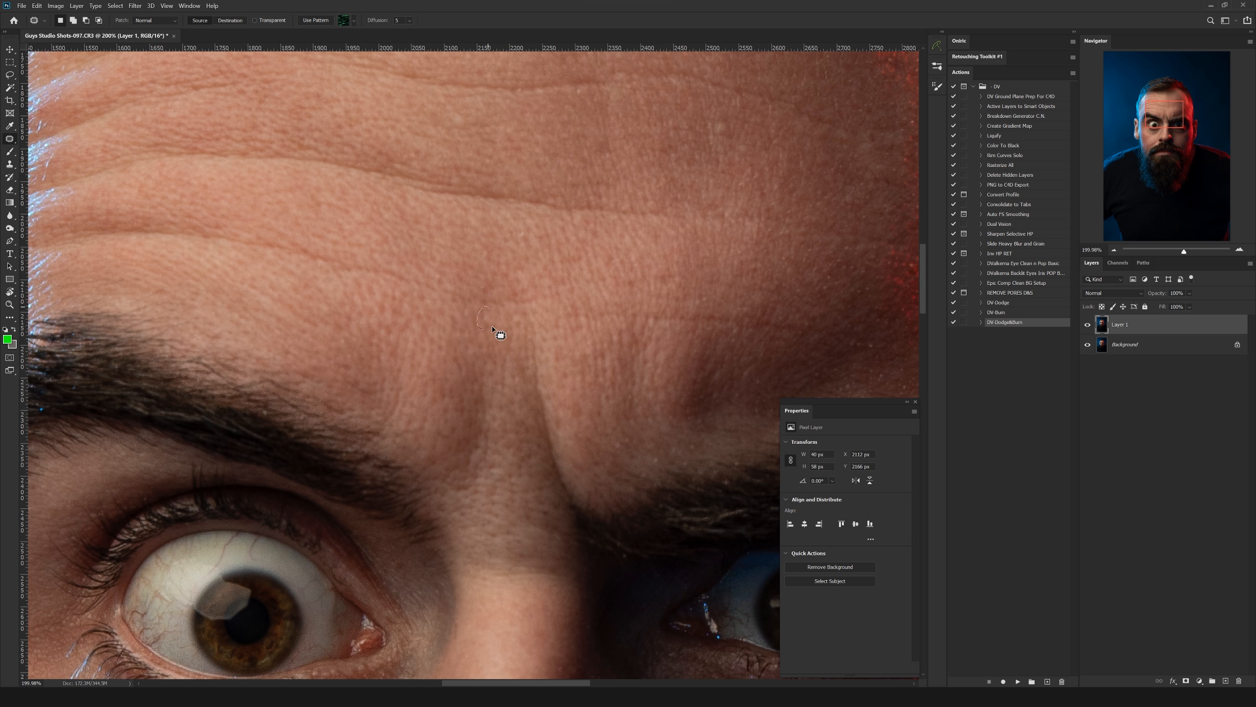
{"action": "key", "text": "ctrl+d"}
Step: Patch the small blemishes on the forehead above and between the eyebrows
{"action": "mouse_move", "coordinate": [724, 104]}
{"action": "left_mouse_down"}
{"action": "mouse_move", "coordinate": [646, 277]}
{"action": "mouse_move", "coordinate": [651, 319]}
{"action": "left_mouse_up"}
{"action": "key", "text": "ctrl+d"}
{"action": "left_click_drag", "start_coordinate": [324, 239], "coordinate": [466, 351]}
{"action": "mouse_move", "coordinate": [473, 289]}
{"action": "left_mouse_down"}
{"action": "mouse_move", "coordinate": [463, 286]}
{"action": "mouse_move", "coordinate": [498, 288]}
{"action": "left_mouse_up"}
{"action": "mouse_move", "coordinate": [418, 180]}
{"action": "left_mouse_down"}
{"action": "mouse_move", "coordinate": [413, 228]}
{"action": "mouse_move", "coordinate": [468, 214]}
{"action": "left_mouse_up"}
{"action": "key", "text": "ctrl+d"}
Step: Patch the remaining blemishes on the brightly lit skin of the face
{"action": "mouse_move", "coordinate": [431, 273]}
{"action": "left_mouse_down"}
{"action": "mouse_move", "coordinate": [437, 325]}
{"action": "mouse_move", "coordinate": [438, 202]}
{"action": "left_mouse_up"}
{"action": "left_click_drag", "start_coordinate": [465, 405], "coordinate": [439, 192]}
{"action": "left_click_drag", "start_coordinate": [384, 290], "coordinate": [414, 277]}
{"action": "left_click_drag", "start_coordinate": [381, 322], "coordinate": [359, 351]}
{"action": "key", "text": "ctrl+d"}
{"action": "mouse_move", "coordinate": [369, 458]}
{"action": "left_mouse_down"}
{"action": "mouse_move", "coordinate": [381, 316]}
{"action": "mouse_move", "coordinate": [387, 330]}
{"action": "left_mouse_up"}
{"action": "left_click_drag", "start_coordinate": [391, 325], "coordinate": [417, 304]}
{"action": "key", "text": "ctrl+d"}
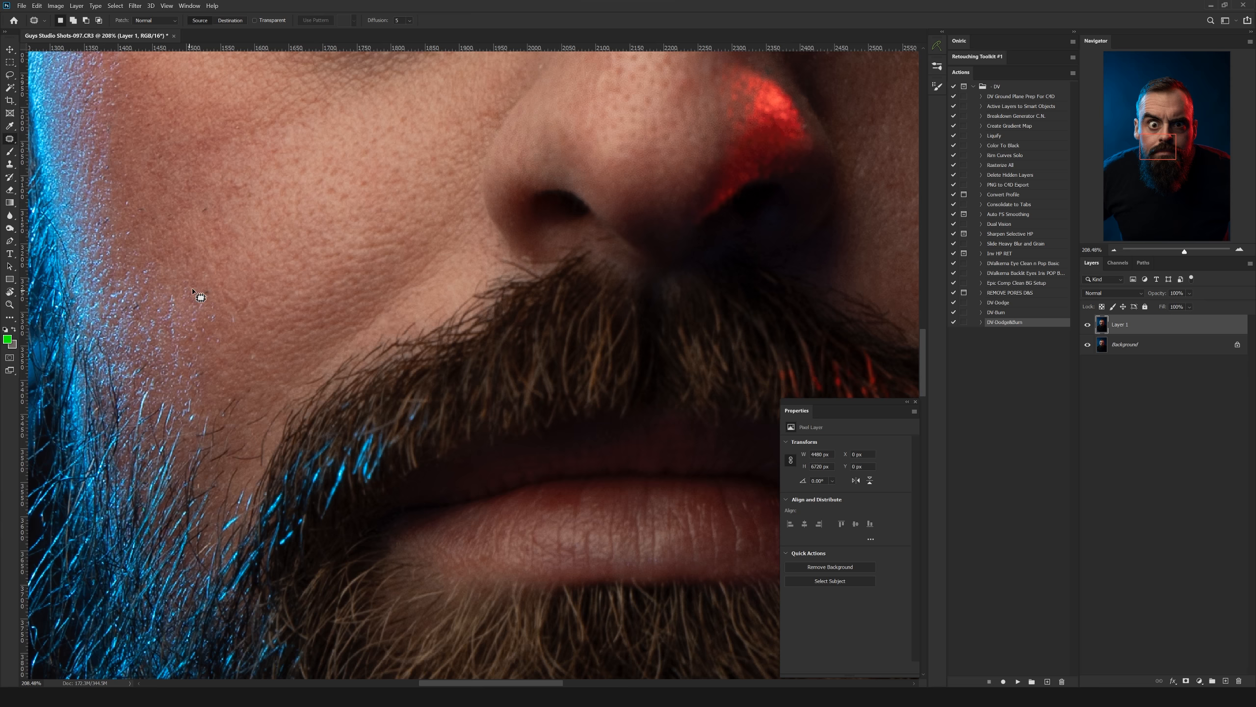
Step: Patch the blemishes on the lit cheek between the blue rim light and the moustache, clearing the selection at the end
{"action": "left_click_drag", "start_coordinate": [209, 287], "coordinate": [205, 293]}
{"action": "left_click_drag", "start_coordinate": [208, 293], "coordinate": [218, 333]}
{"action": "left_click_drag", "start_coordinate": [216, 383], "coordinate": [251, 273]}
{"action": "mouse_move", "coordinate": [280, 297]}
{"action": "left_mouse_down"}
{"action": "mouse_move", "coordinate": [270, 258]}
{"action": "mouse_move", "coordinate": [311, 229]}
{"action": "left_mouse_up"}
{"action": "key", "text": "ctrl+d"}
{"action": "key", "text": "ctrl+d"}
Step: Compare the whole portrait with and without the skin cleanup on Layer 1
{"action": "scroll", "coordinate": [341, 199], "scroll_direction": "down", "scroll_amount": 2}
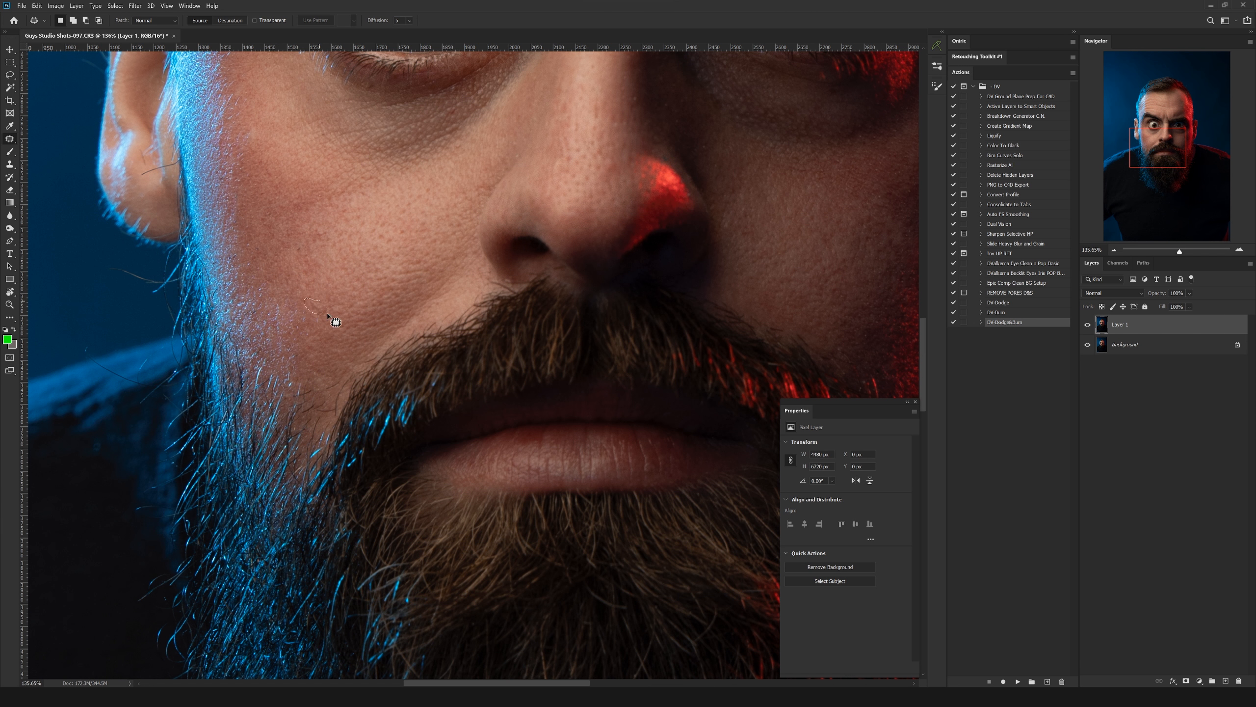
{"action": "scroll", "coordinate": [365, 317], "scroll_direction": "down", "scroll_amount": 3}
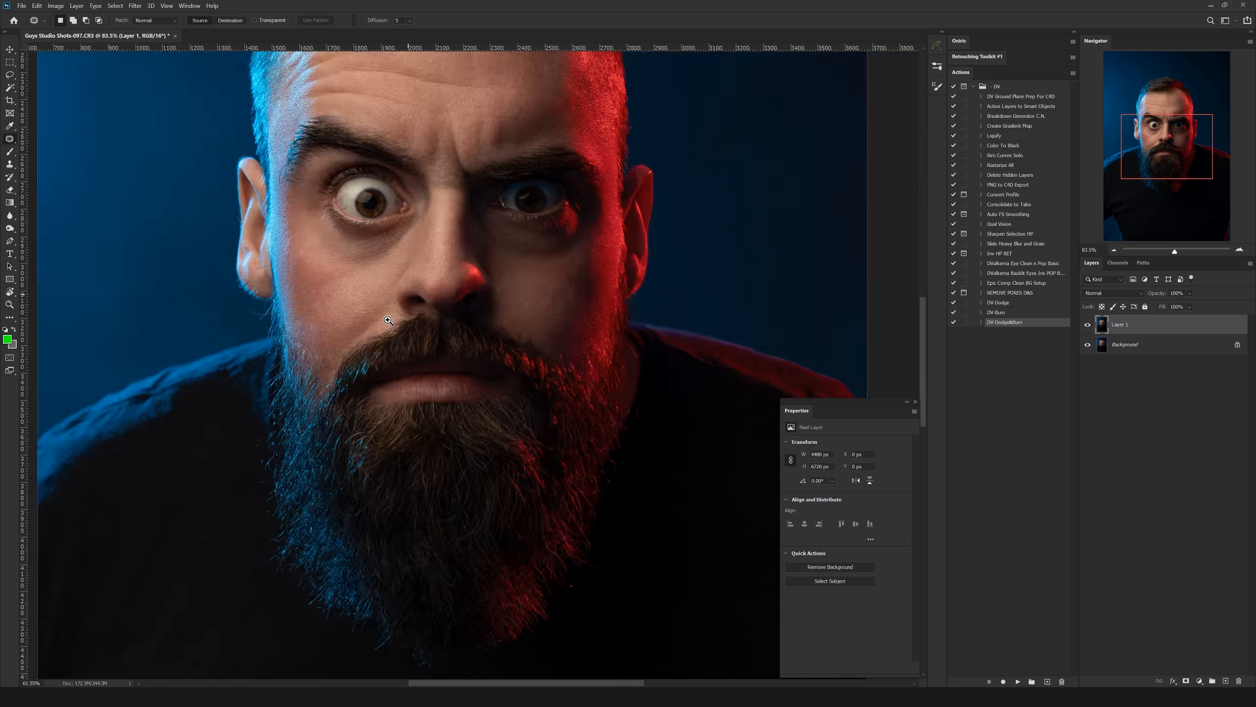
{"action": "scroll", "coordinate": [389, 320], "scroll_direction": "down", "scroll_amount": 3}
{"action": "left_click", "coordinate": [1087, 326]}
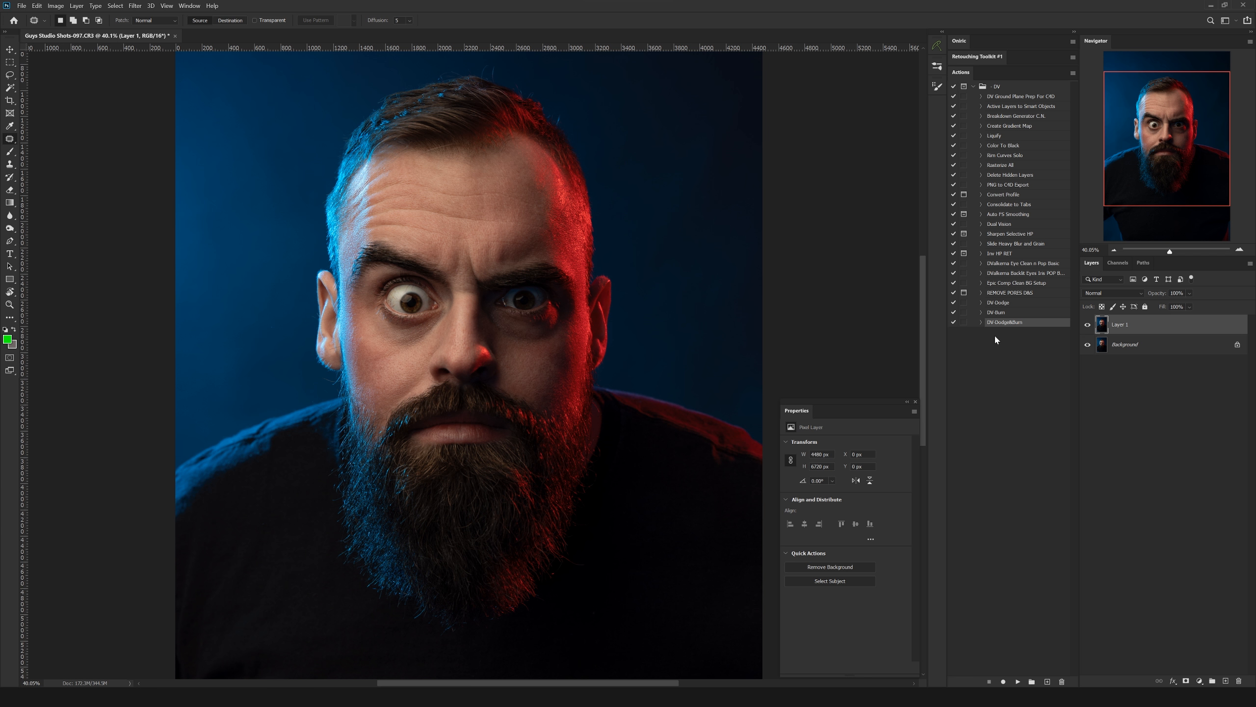
Step: Play the DV Dodge&Burn action to add the masked Dodge and Burn groups, and switch to the Brush tool
{"action": "left_click", "coordinate": [1018, 682]}
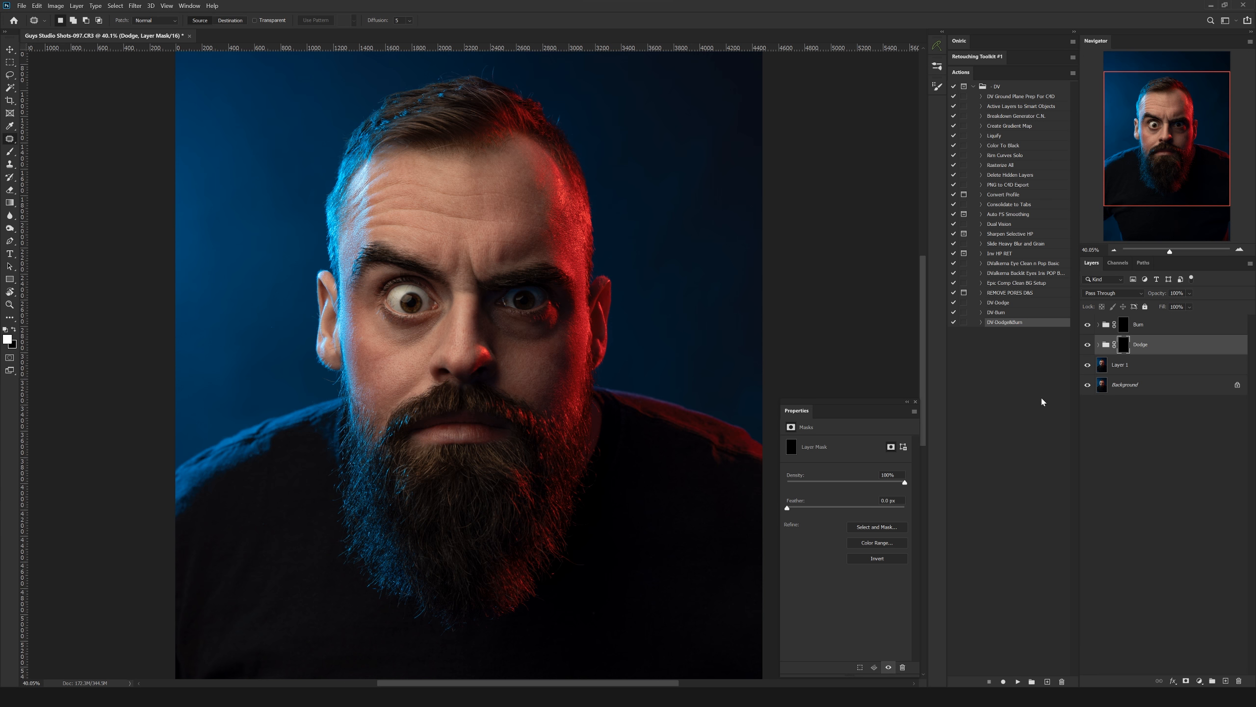
{"action": "left_click_drag", "start_coordinate": [453, 264], "coordinate": [421, 190]}
{"action": "key", "text": "b"}
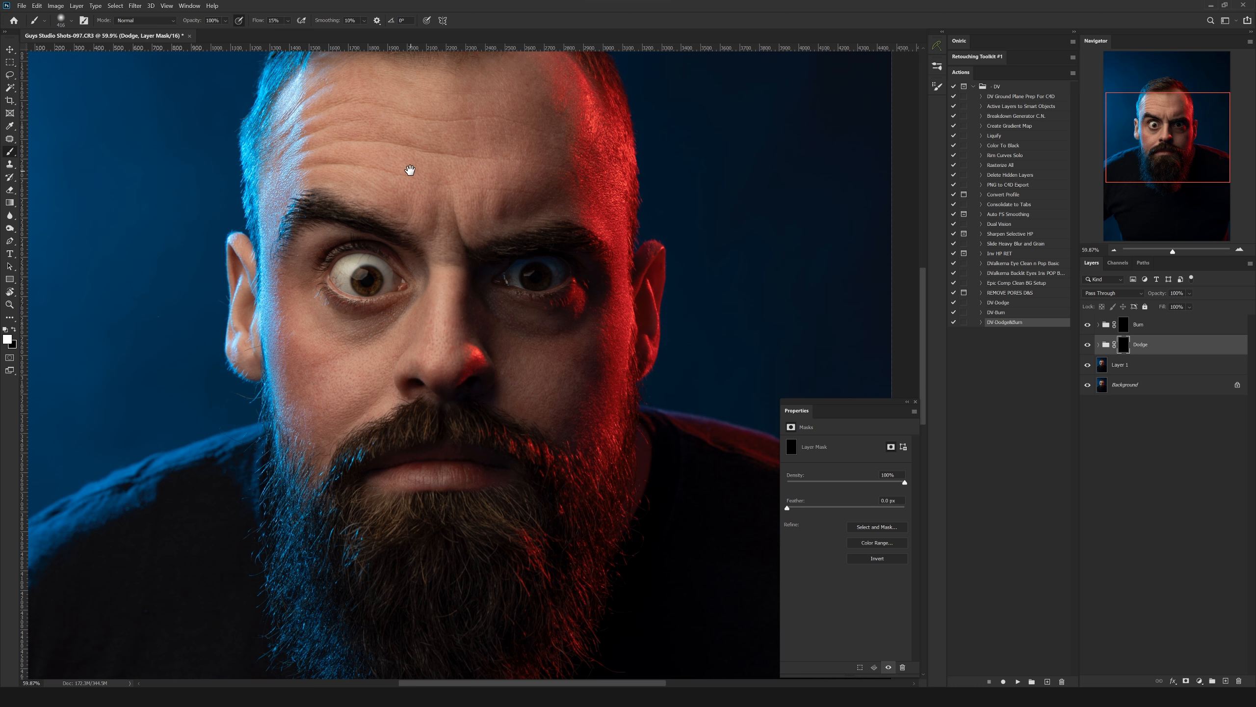
Step: Paint white on the Dodge group's mask to brighten the forehead
{"action": "scroll", "coordinate": [410, 169], "scroll_direction": "down", "scroll_amount": 3}
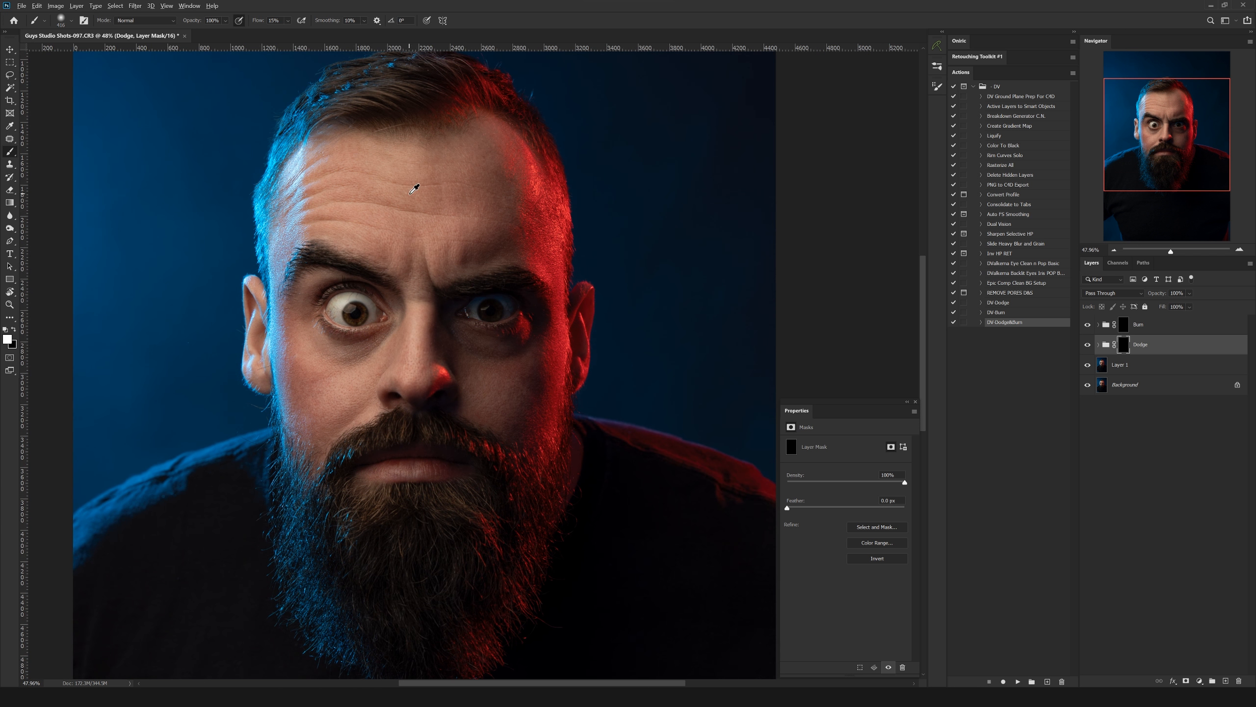
{"action": "left_click_drag", "start_coordinate": [414, 188], "coordinate": [429, 192]}
{"action": "left_click_drag", "start_coordinate": [439, 64], "coordinate": [438, 62]}
{"action": "left_click_drag", "start_coordinate": [419, 196], "coordinate": [349, 203]}
{"action": "mouse_move", "coordinate": [356, 149]}
{"action": "left_mouse_down"}
{"action": "mouse_move", "coordinate": [338, 208]}
{"action": "mouse_move", "coordinate": [392, 224]}
{"action": "left_mouse_up"}
{"action": "mouse_move", "coordinate": [421, 181]}
{"action": "left_mouse_down"}
{"action": "mouse_move", "coordinate": [457, 223]}
{"action": "mouse_move", "coordinate": [415, 262]}
{"action": "mouse_move", "coordinate": [468, 225]}
{"action": "mouse_move", "coordinate": [536, 245]}
{"action": "mouse_move", "coordinate": [498, 252]}
{"action": "mouse_move", "coordinate": [560, 247]}
{"action": "left_mouse_up"}
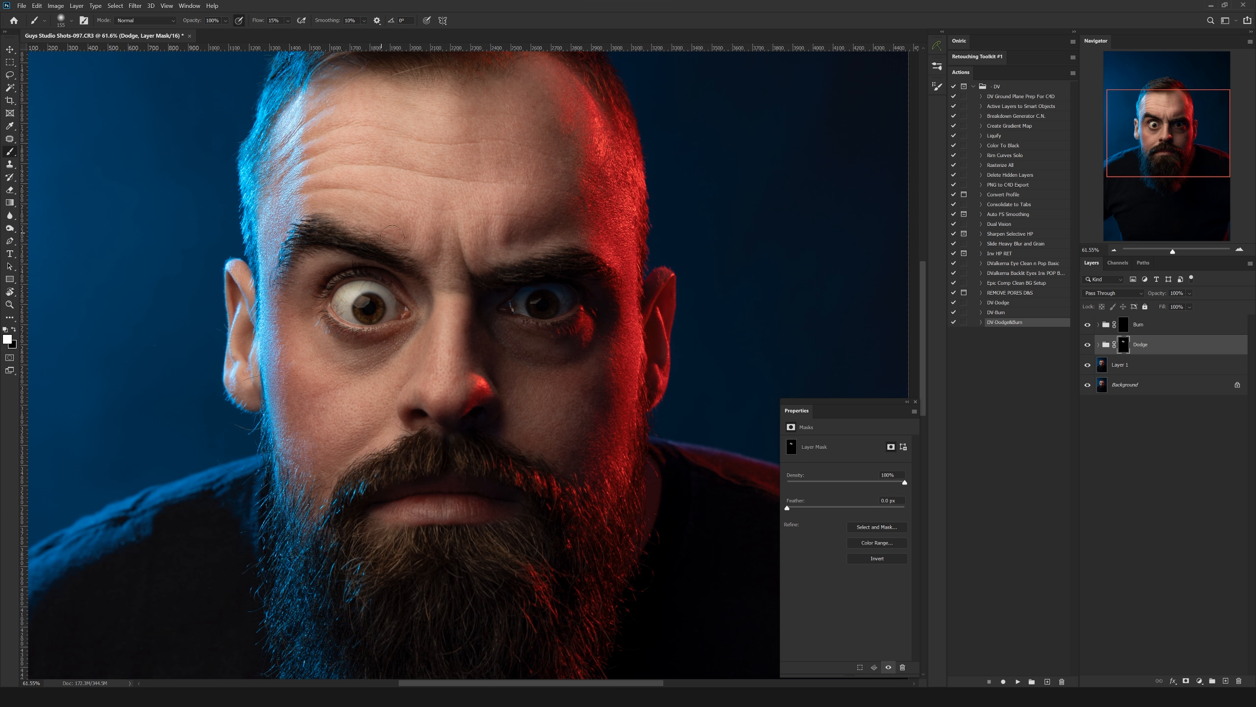
Step: Dodge the area around the brow, the bridge of the nose and the lit cheek with white on the Dodge mask
{"action": "left_click_drag", "start_coordinate": [392, 237], "coordinate": [347, 226]}
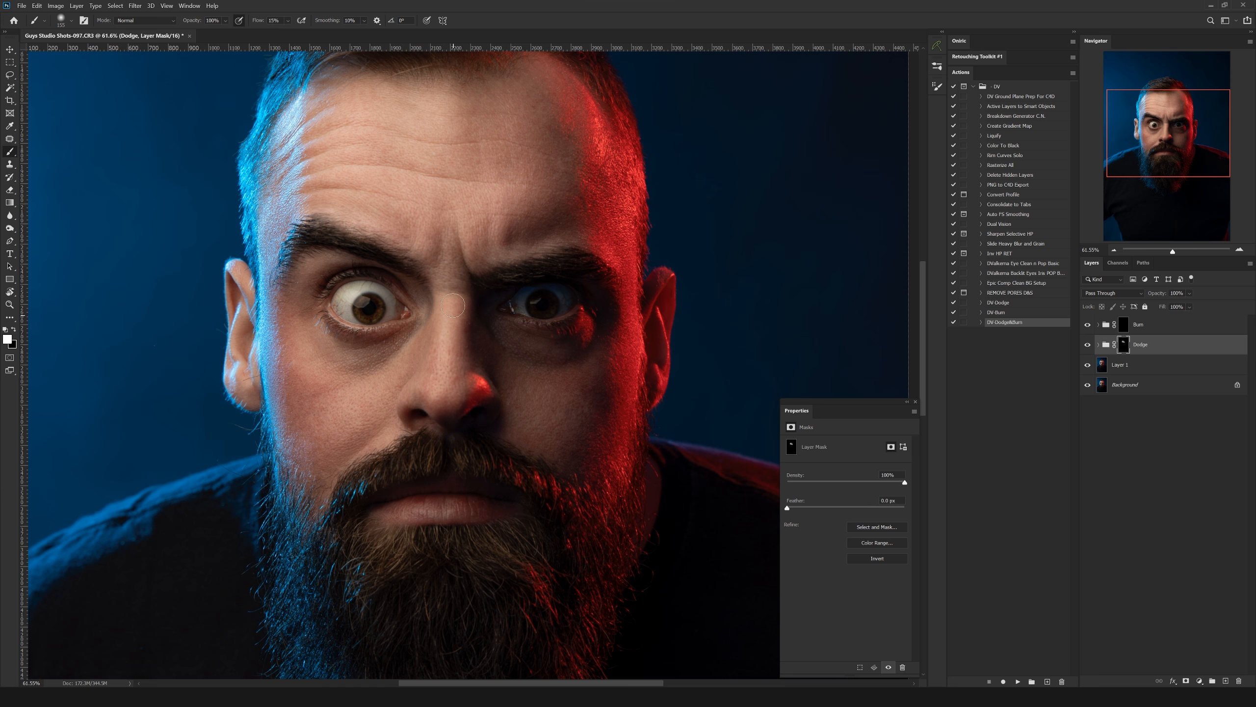
{"action": "left_click_drag", "start_coordinate": [452, 305], "coordinate": [440, 350]}
{"action": "mouse_move", "coordinate": [429, 186]}
{"action": "left_mouse_down"}
{"action": "mouse_move", "coordinate": [471, 289]}
{"action": "mouse_move", "coordinate": [476, 234]}
{"action": "left_mouse_up"}
{"action": "right_click", "coordinate": [358, 380], "text": "alt"}
{"action": "mouse_move", "coordinate": [341, 391]}
{"action": "left_mouse_down"}
{"action": "mouse_move", "coordinate": [345, 415]}
{"action": "mouse_move", "coordinate": [397, 416]}
{"action": "mouse_move", "coordinate": [428, 468]}
{"action": "mouse_move", "coordinate": [388, 419]}
{"action": "left_mouse_up"}
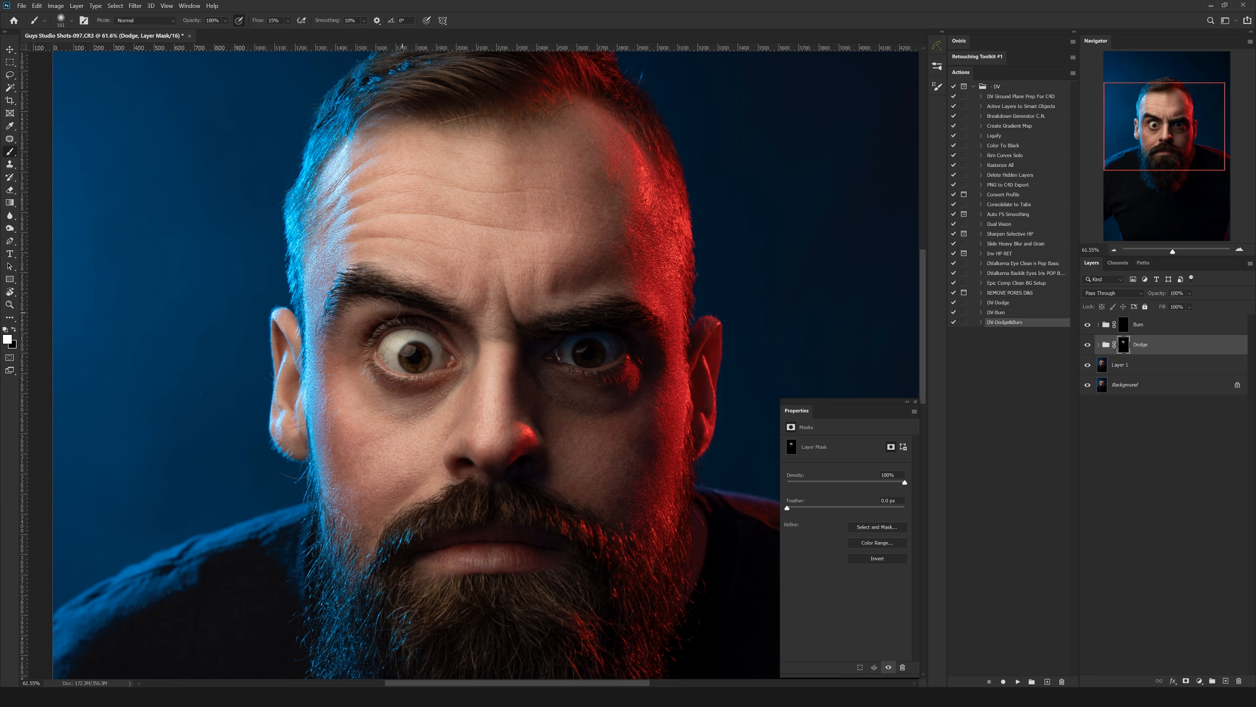
Step: Dodge the dark skin under the wide-open eye, using a smaller brush for the creases
{"action": "left_click_drag", "start_coordinate": [408, 380], "coordinate": [459, 380]}
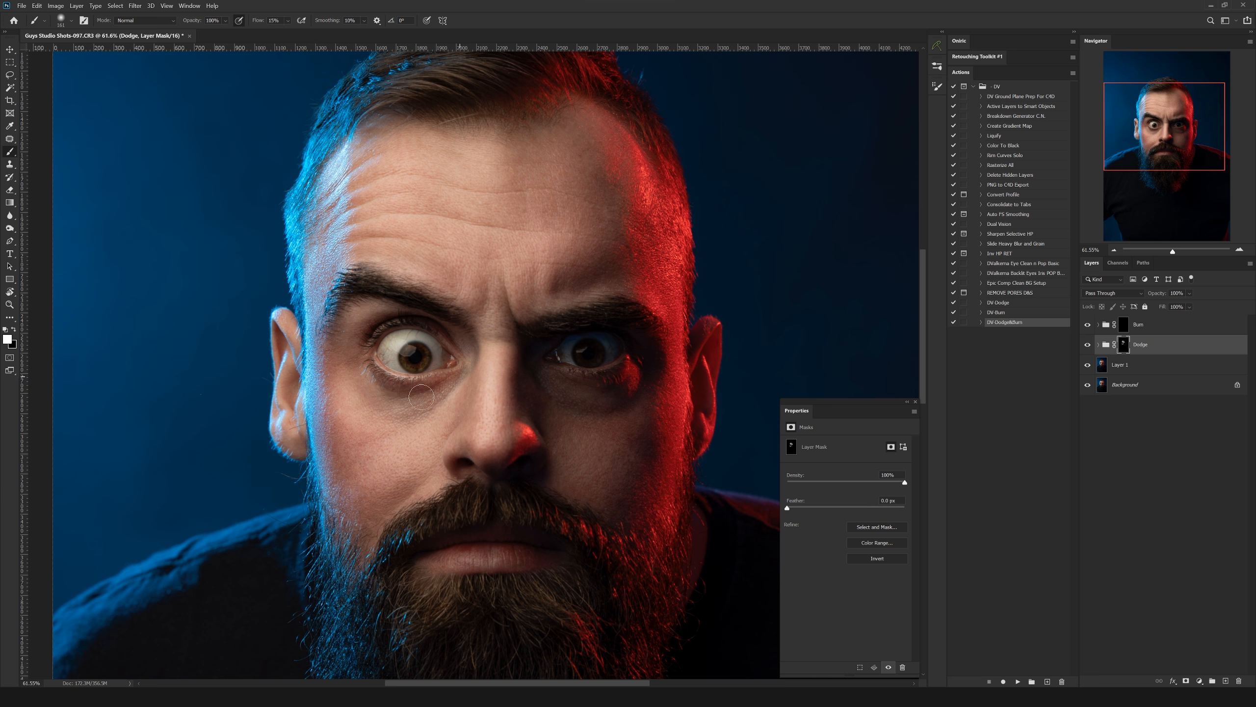
{"action": "scroll", "coordinate": [410, 416], "scroll_direction": "up", "scroll_amount": 5}
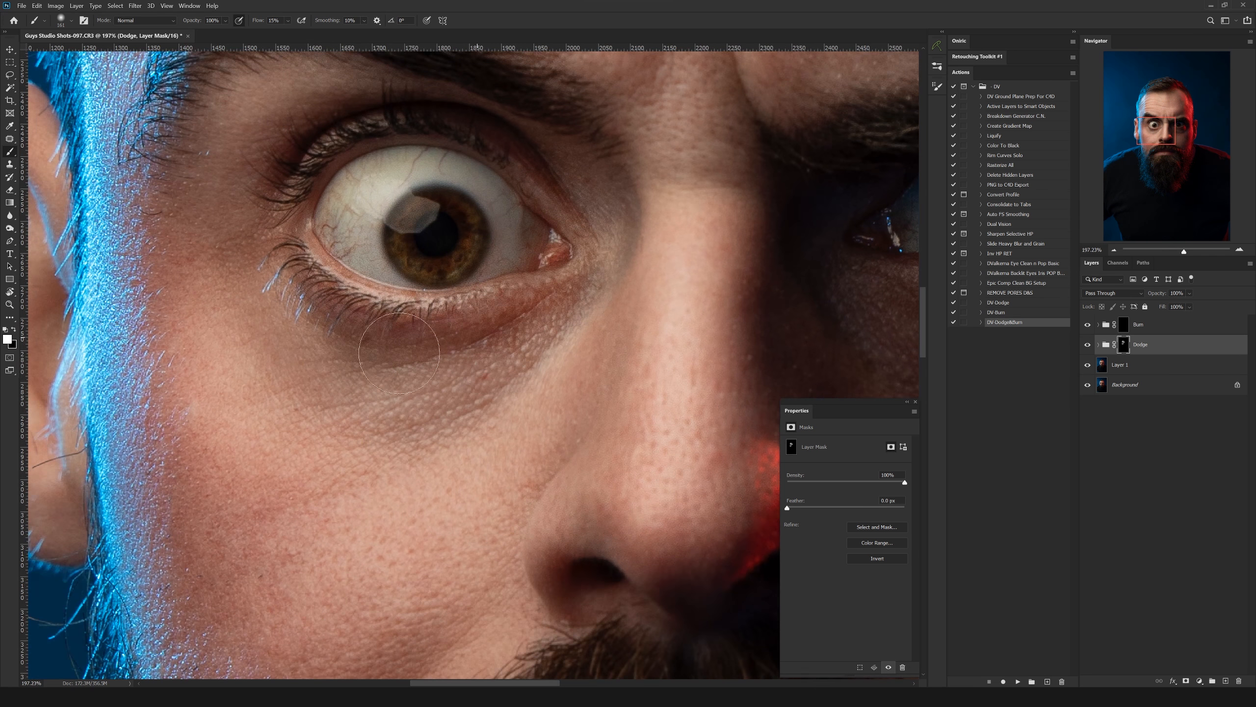
{"action": "left_click_drag", "start_coordinate": [438, 339], "coordinate": [391, 343]}
{"action": "mouse_move", "coordinate": [377, 381]}
{"action": "left_mouse_down"}
{"action": "mouse_move", "coordinate": [468, 329]}
{"action": "mouse_move", "coordinate": [418, 336]}
{"action": "left_mouse_up"}
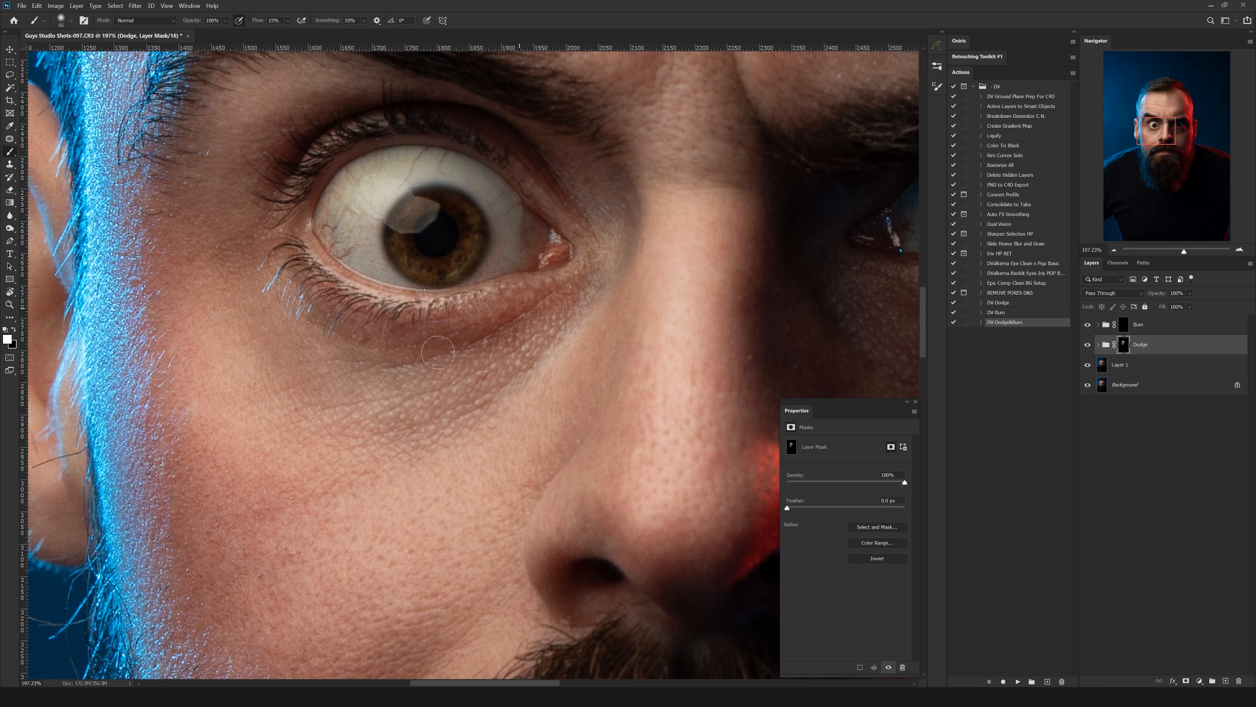
{"action": "left_click_drag", "start_coordinate": [430, 355], "coordinate": [371, 357]}
Step: Dodge the dark area under the shadowed eye on the Dodge mask
{"action": "mouse_move", "coordinate": [622, 352]}
{"action": "left_mouse_down"}
{"action": "mouse_move", "coordinate": [469, 349]}
{"action": "mouse_move", "coordinate": [529, 350]}
{"action": "left_mouse_up"}
{"action": "mouse_move", "coordinate": [407, 357]}
{"action": "left_mouse_down"}
{"action": "mouse_move", "coordinate": [441, 355]}
{"action": "mouse_move", "coordinate": [430, 354]}
{"action": "left_mouse_up"}
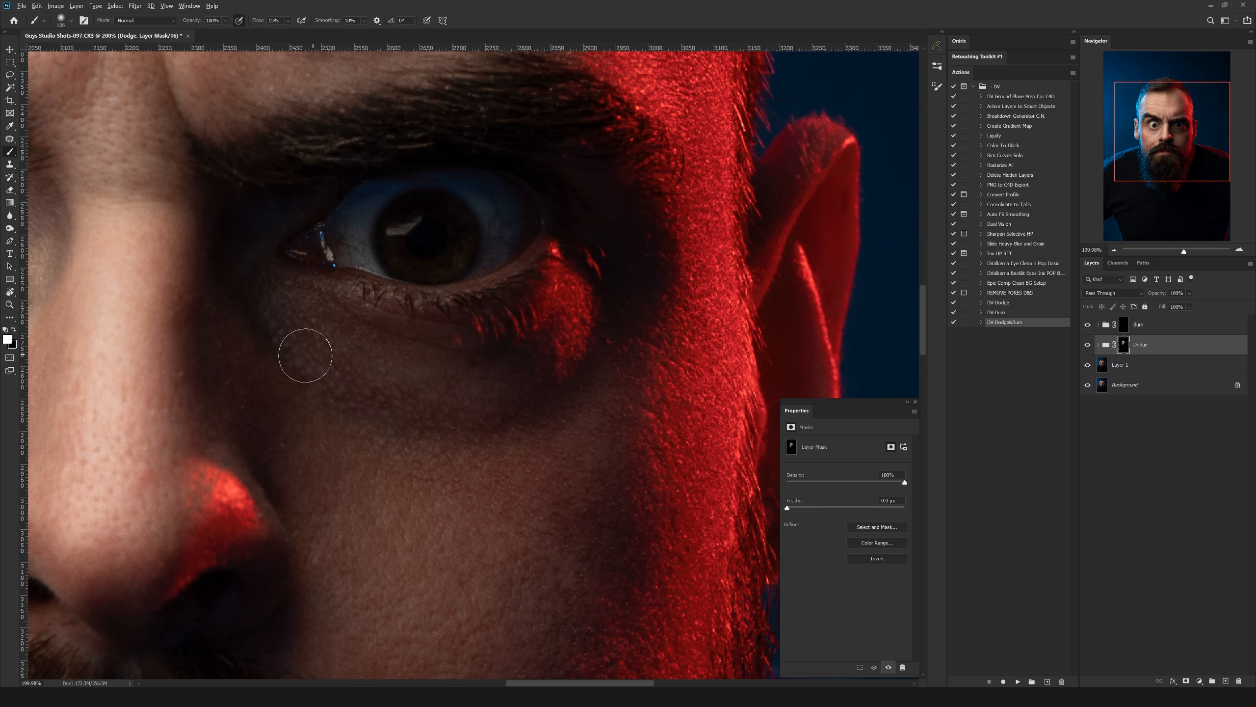
{"action": "mouse_move", "coordinate": [555, 397]}
{"action": "left_mouse_down"}
{"action": "mouse_move", "coordinate": [477, 404]}
{"action": "mouse_move", "coordinate": [459, 310]}
{"action": "mouse_move", "coordinate": [380, 320]}
{"action": "mouse_move", "coordinate": [524, 358]}
{"action": "left_mouse_up"}
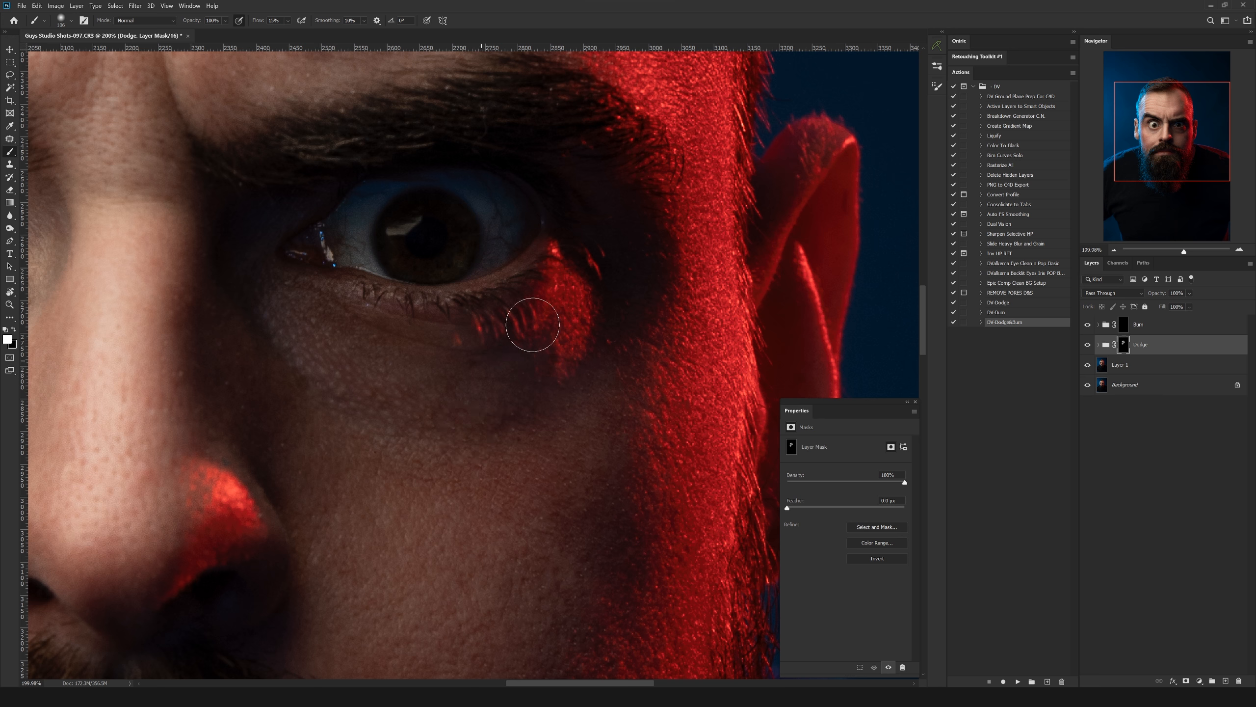
{"action": "left_click_drag", "start_coordinate": [493, 439], "coordinate": [475, 306]}
{"action": "left_click_drag", "start_coordinate": [438, 346], "coordinate": [464, 346]}
Step: Dodge the shadowed cheek between the nose and the red rim light
{"action": "mouse_move", "coordinate": [530, 315]}
{"action": "left_mouse_down"}
{"action": "mouse_move", "coordinate": [372, 502]}
{"action": "mouse_move", "coordinate": [447, 499]}
{"action": "left_mouse_up"}
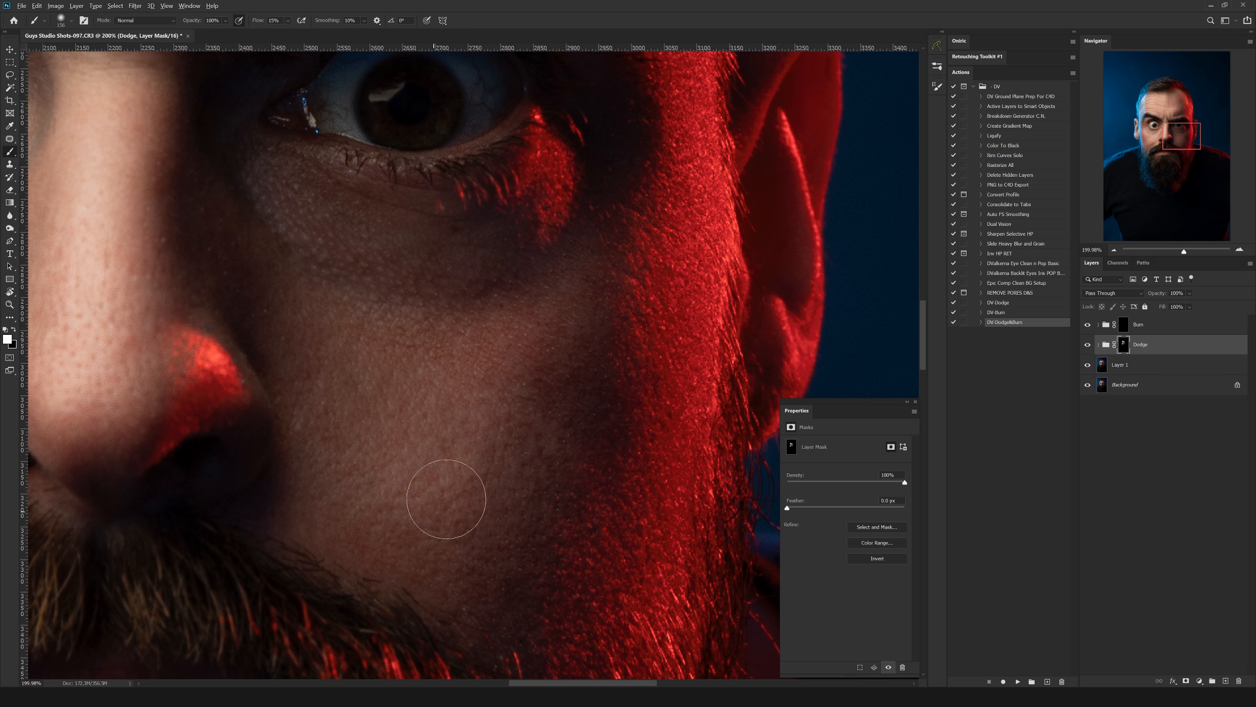
{"action": "left_click_drag", "start_coordinate": [531, 420], "coordinate": [506, 420]}
{"action": "left_click_drag", "start_coordinate": [505, 419], "coordinate": [540, 399]}
{"action": "left_click_drag", "start_coordinate": [534, 391], "coordinate": [545, 385]}
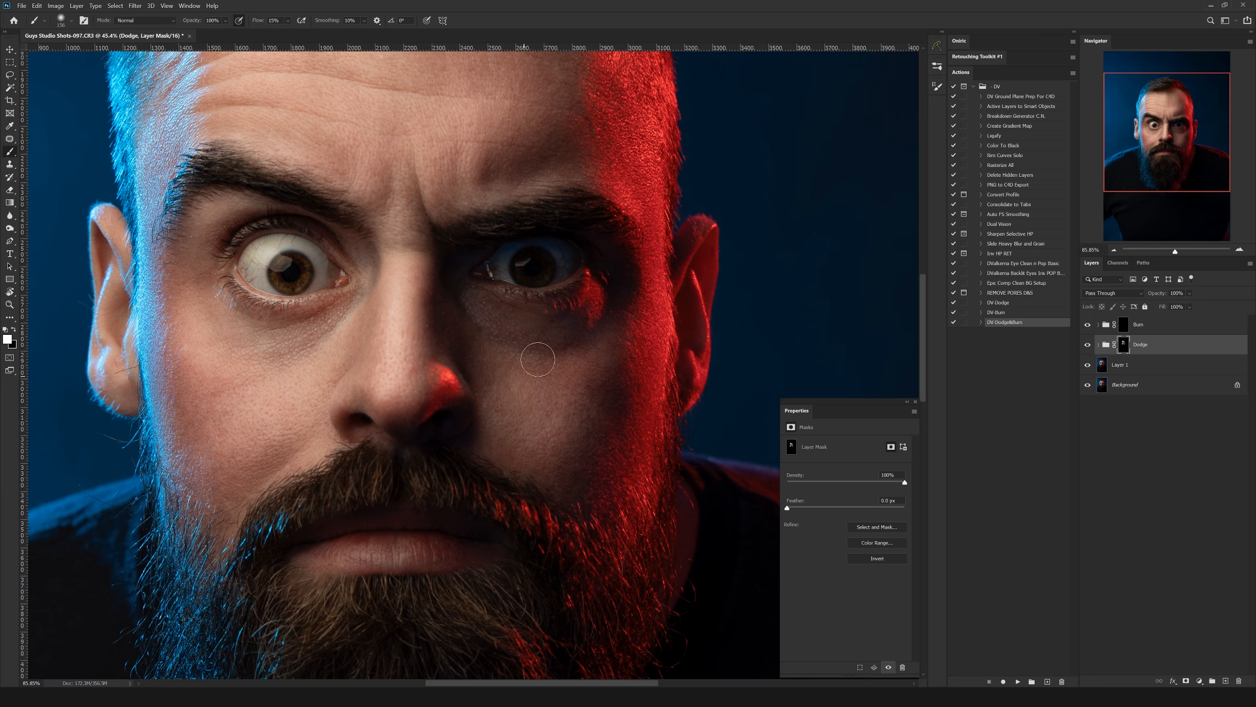
{"action": "mouse_move", "coordinate": [597, 363]}
{"action": "left_mouse_down"}
{"action": "mouse_move", "coordinate": [608, 340]}
{"action": "mouse_move", "coordinate": [589, 357]}
{"action": "mouse_move", "coordinate": [600, 359]}
{"action": "mouse_move", "coordinate": [597, 340]}
{"action": "mouse_move", "coordinate": [564, 329]}
{"action": "mouse_move", "coordinate": [573, 291]}
{"action": "left_mouse_up"}
Step: Paint black on the Dodge mask to tone down the brightening on the shadowed cheek
{"action": "key", "text": "x"}
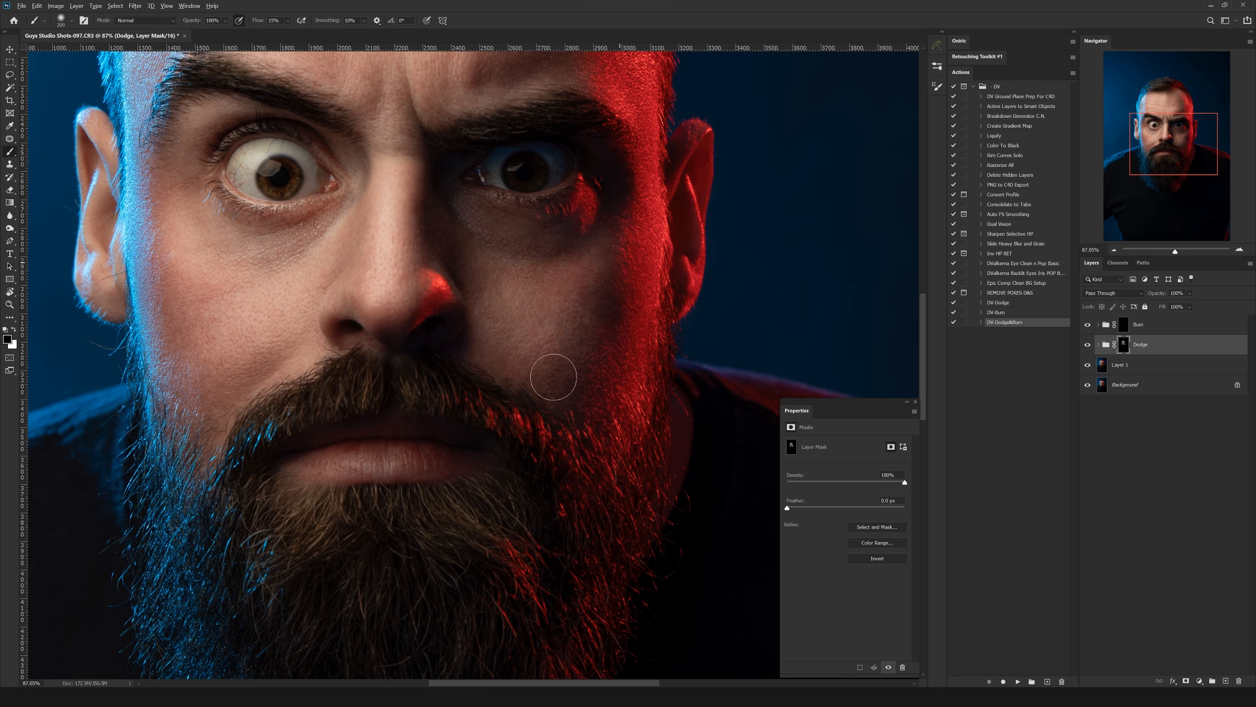
{"action": "mouse_move", "coordinate": [492, 237]}
{"action": "left_mouse_down"}
{"action": "mouse_move", "coordinate": [535, 359]}
{"action": "mouse_move", "coordinate": [533, 343]}
{"action": "left_mouse_up"}
{"action": "mouse_move", "coordinate": [485, 505]}
{"action": "left_mouse_down"}
{"action": "mouse_move", "coordinate": [501, 358]}
{"action": "mouse_move", "coordinate": [527, 296]}
{"action": "left_mouse_up"}
{"action": "mouse_move", "coordinate": [449, 303]}
{"action": "left_mouse_down"}
{"action": "mouse_move", "coordinate": [436, 313]}
{"action": "mouse_move", "coordinate": [450, 304]}
{"action": "left_mouse_up"}
Step: Switch back to white and dodge the moustache and beard on the Dodge mask
{"action": "key", "text": "x"}
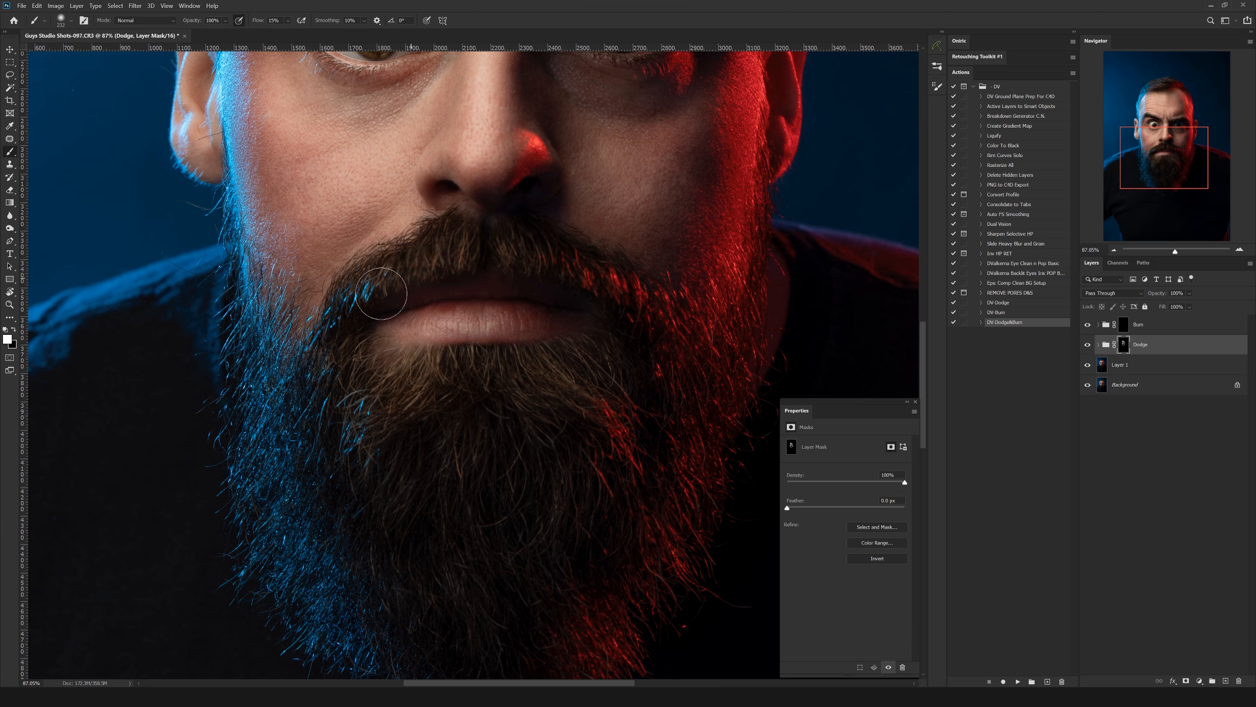
{"action": "left_click_drag", "start_coordinate": [492, 270], "coordinate": [562, 204]}
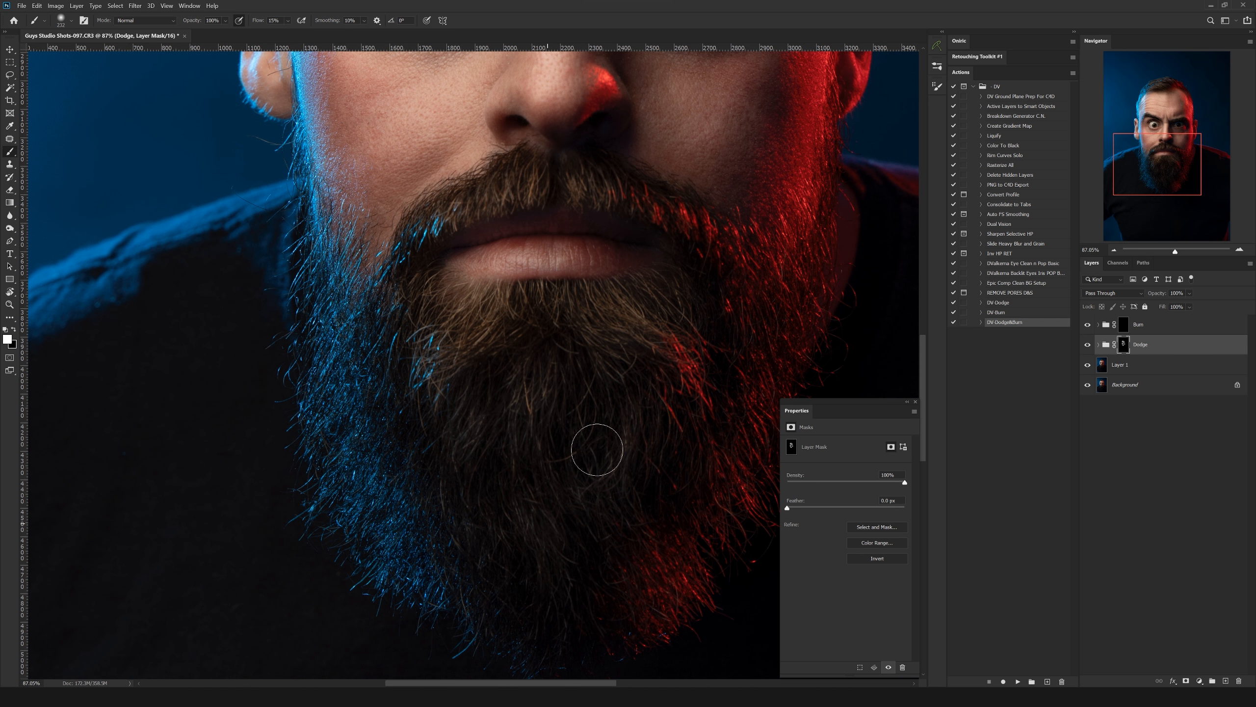
{"action": "key", "text": "ctrl+0"}
{"action": "left_click_drag", "start_coordinate": [529, 325], "coordinate": [584, 325]}
Step: Reduce the brush size to 167 px and dodge the hair on top of the head
{"action": "left_click_drag", "start_coordinate": [490, 347], "coordinate": [491, 262]}
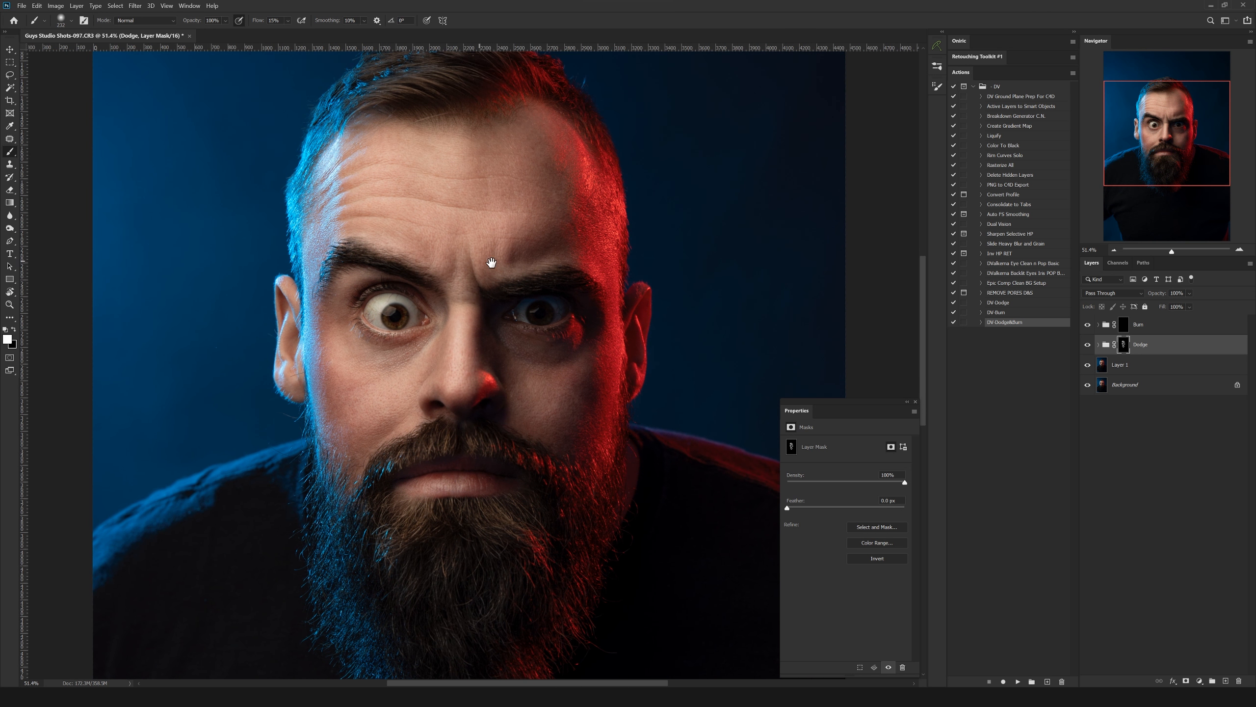
{"action": "left_click_drag", "start_coordinate": [481, 169], "coordinate": [469, 258]}
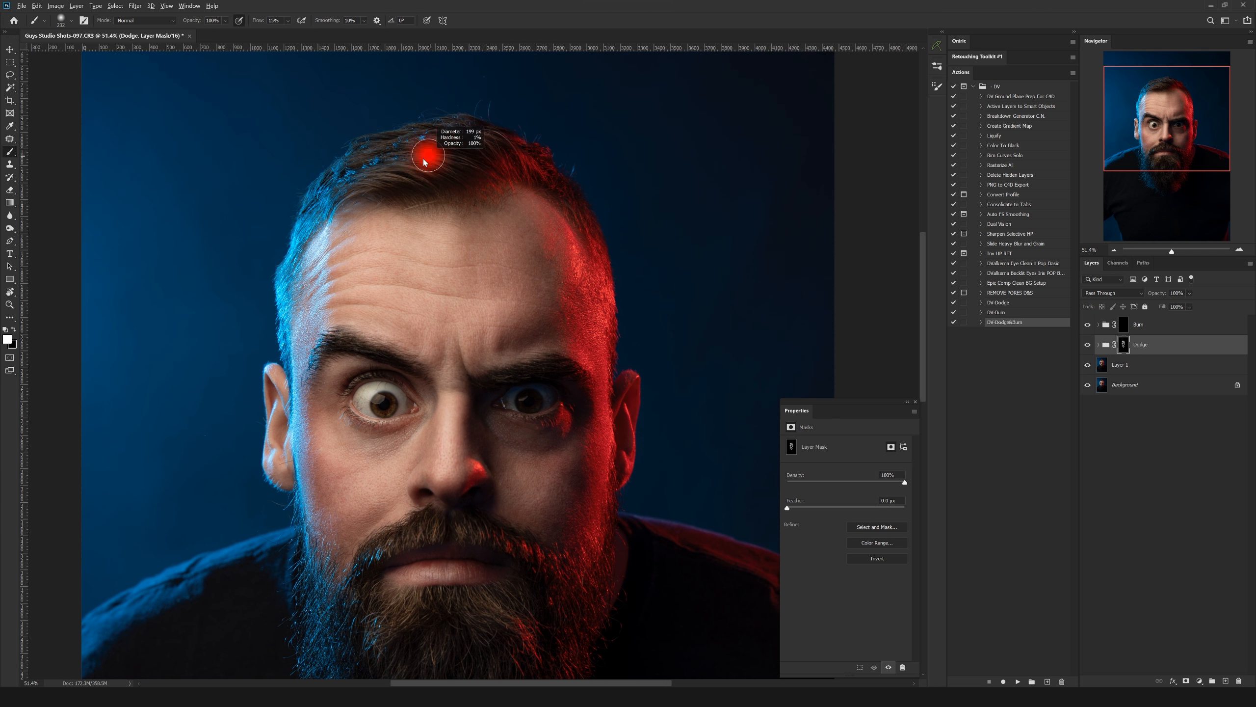
{"action": "left_click_drag", "start_coordinate": [410, 180], "coordinate": [369, 193]}
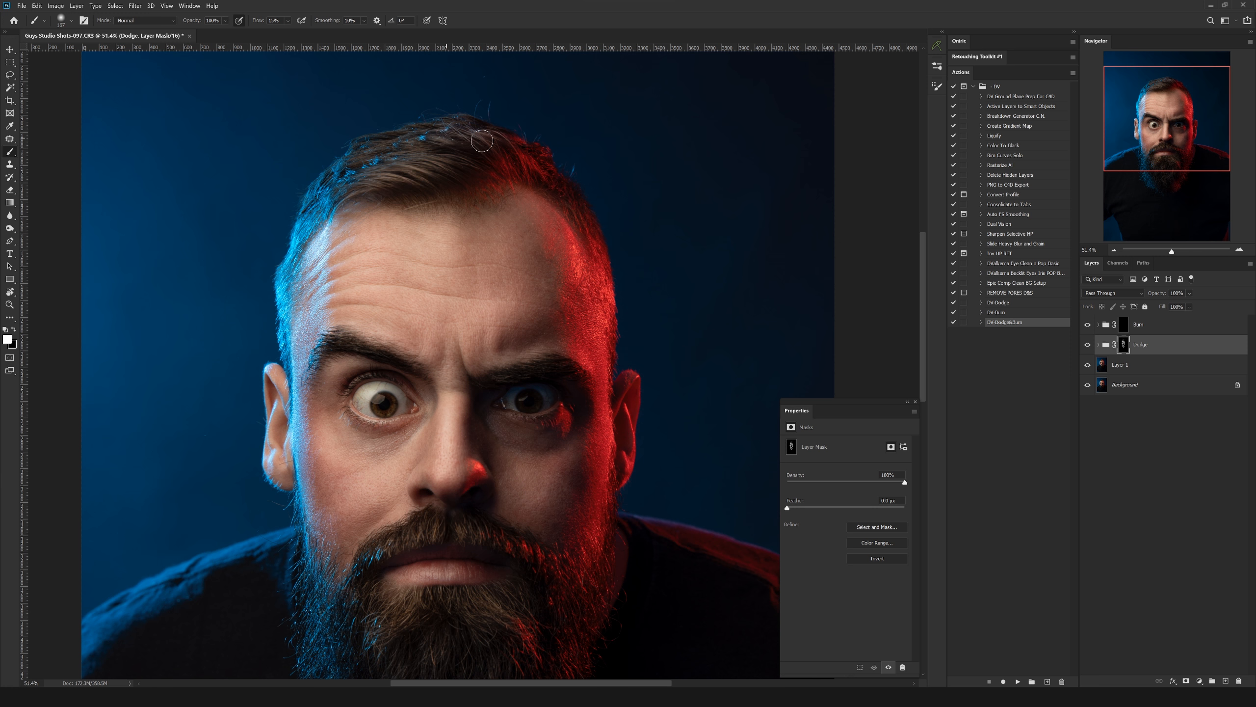
{"action": "left_click_drag", "start_coordinate": [465, 194], "coordinate": [466, 221]}
Step: Compare the full portrait with the Dodge group repeatedly hidden and shown
{"action": "scroll", "coordinate": [456, 248], "scroll_direction": "down", "scroll_amount": 4}
{"action": "left_click_drag", "start_coordinate": [471, 284], "coordinate": [478, 176]}
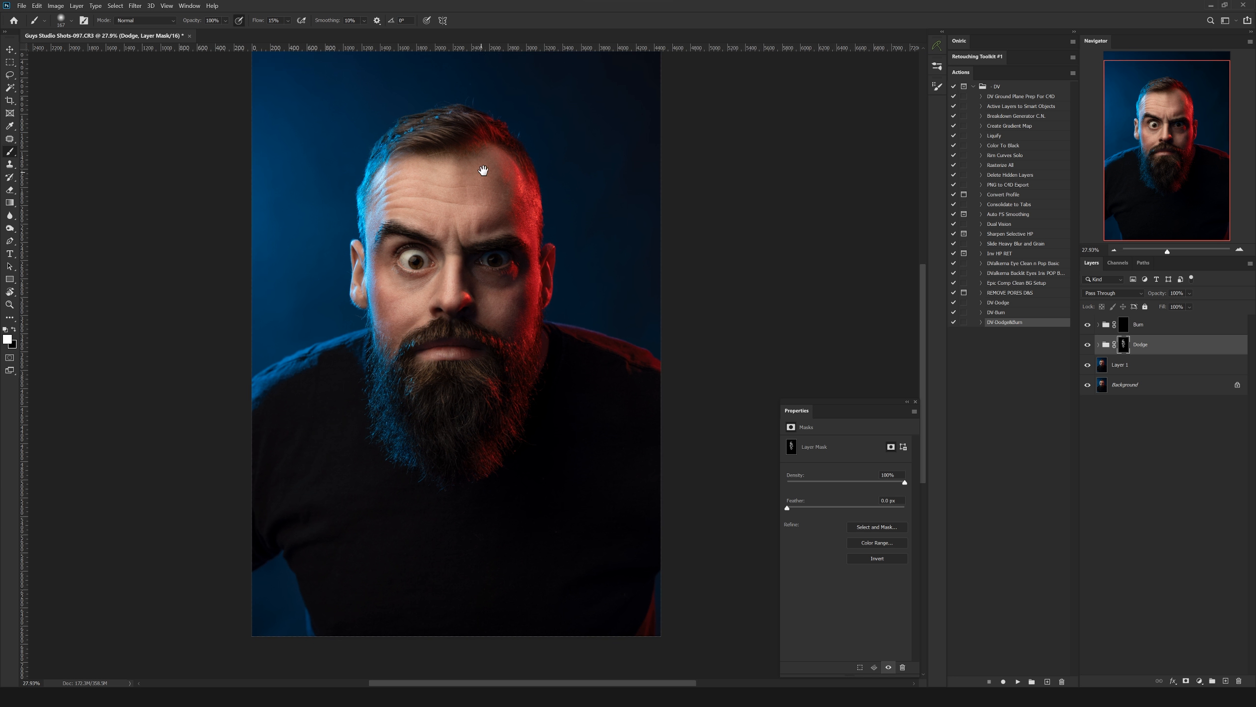
{"action": "scroll", "coordinate": [469, 168], "scroll_direction": "up", "scroll_amount": 4}
{"action": "left_click_drag", "start_coordinate": [493, 230], "coordinate": [469, 249]}
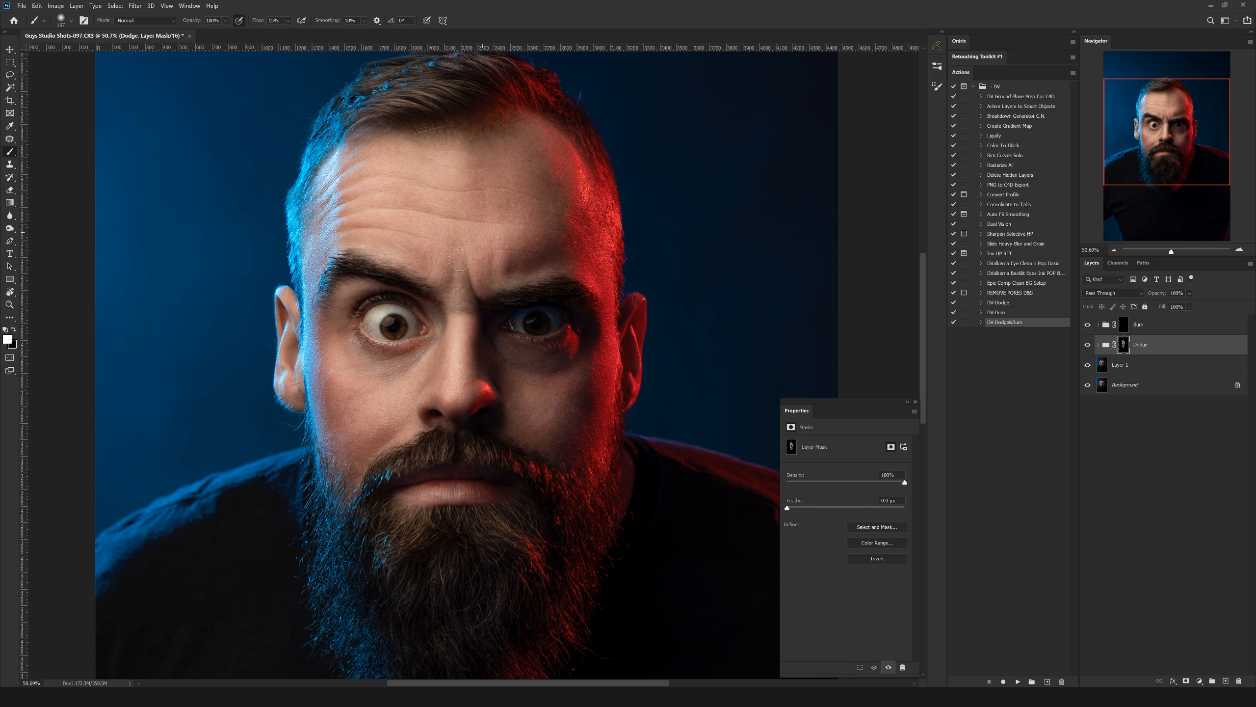
{"action": "left_click", "coordinate": [1139, 346]}
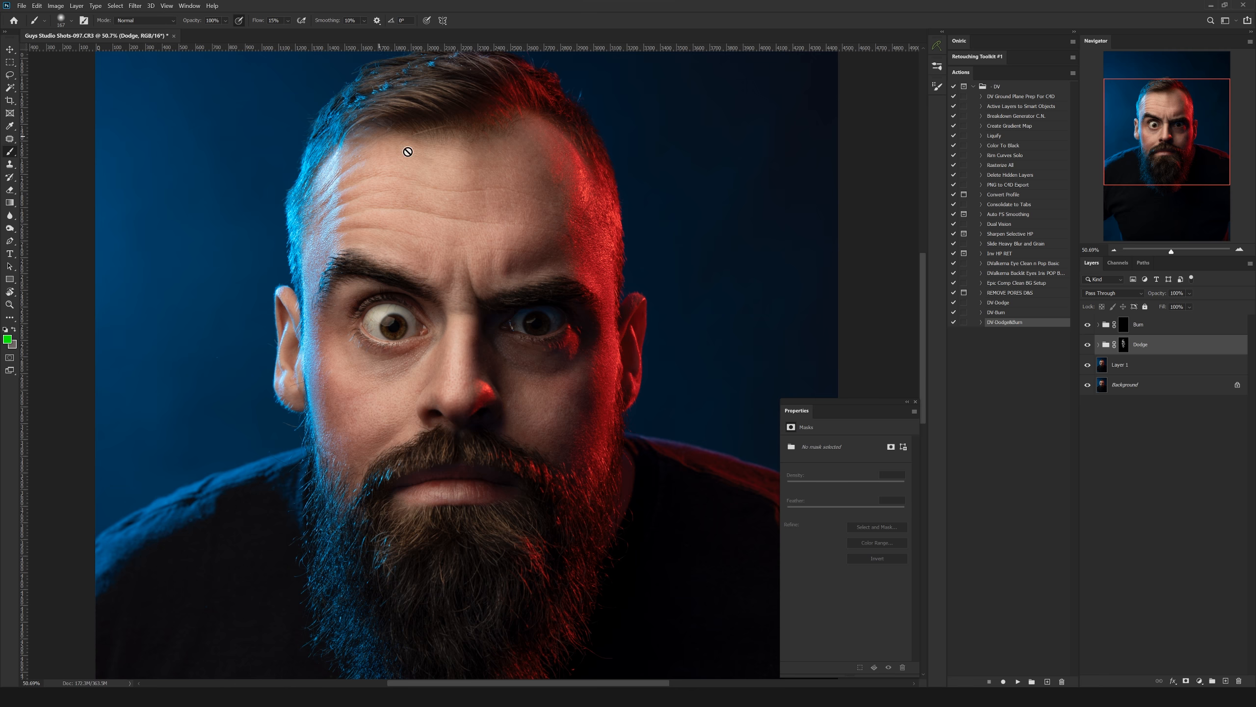
{"action": "scroll", "coordinate": [472, 264], "scroll_direction": "down", "scroll_amount": 5}
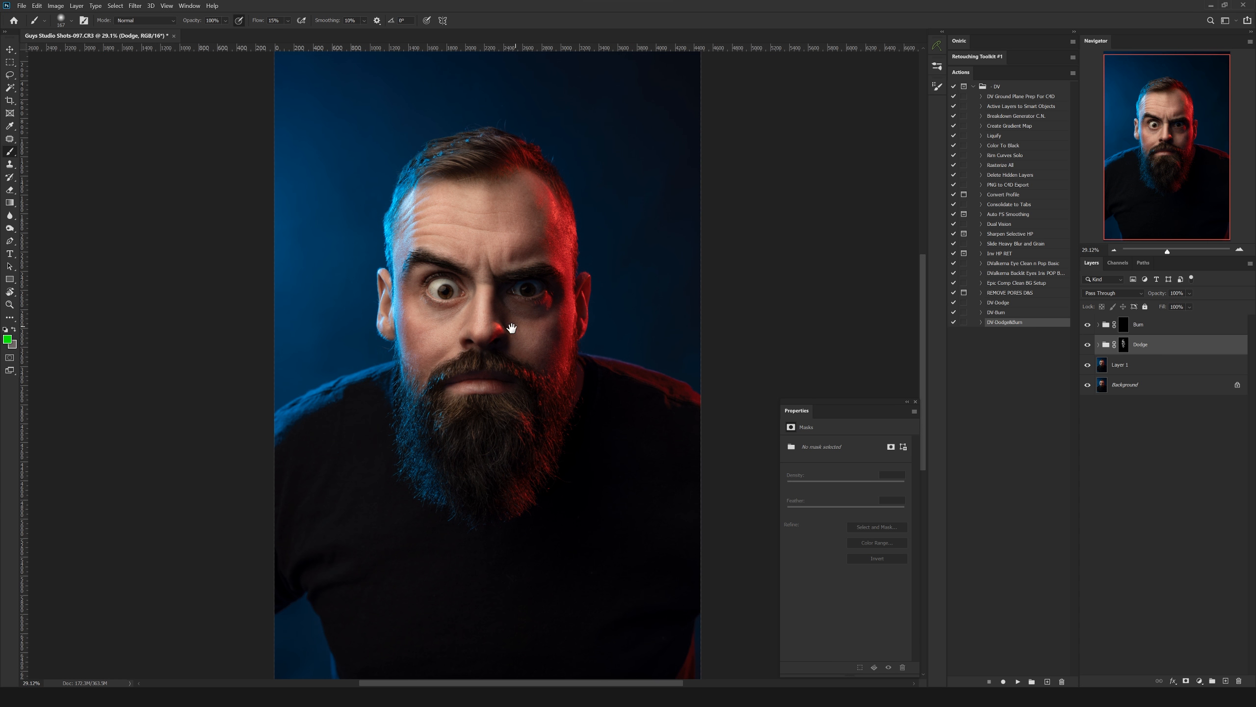
{"action": "left_click", "coordinate": [1086, 345]}
{"action": "left_click", "coordinate": [1086, 345]}
{"action": "left_click", "coordinate": [1086, 345]}
{"action": "left_click", "coordinate": [1086, 344]}
{"action": "left_click", "coordinate": [1087, 345]}
{"action": "left_click", "coordinate": [1087, 345]}
{"action": "left_click", "coordinate": [1087, 345]}
{"action": "left_click", "coordinate": [1086, 347]}
{"action": "left_click", "coordinate": [1086, 347]}
{"action": "left_click", "coordinate": [1086, 347]}
{"action": "left_click", "coordinate": [1085, 349]}
{"action": "left_click", "coordinate": [1086, 345]}
Step: Target the Burn group's mask and paint white to darken the hairline and the shadowed side of the face
{"action": "left_click", "coordinate": [1123, 328]}
{"action": "mouse_move", "coordinate": [425, 221]}
{"action": "left_mouse_down"}
{"action": "mouse_move", "coordinate": [377, 201]}
{"action": "mouse_move", "coordinate": [441, 195]}
{"action": "mouse_move", "coordinate": [407, 219]}
{"action": "left_mouse_up"}
{"action": "mouse_move", "coordinate": [479, 178]}
{"action": "left_mouse_down"}
{"action": "mouse_move", "coordinate": [454, 156]}
{"action": "mouse_move", "coordinate": [461, 132]}
{"action": "mouse_move", "coordinate": [406, 175]}
{"action": "mouse_move", "coordinate": [350, 171]}
{"action": "mouse_move", "coordinate": [482, 172]}
{"action": "mouse_move", "coordinate": [433, 180]}
{"action": "mouse_move", "coordinate": [499, 168]}
{"action": "mouse_move", "coordinate": [483, 167]}
{"action": "mouse_move", "coordinate": [488, 181]}
{"action": "mouse_move", "coordinate": [329, 176]}
{"action": "mouse_move", "coordinate": [396, 183]}
{"action": "mouse_move", "coordinate": [430, 169]}
{"action": "mouse_move", "coordinate": [397, 187]}
{"action": "mouse_move", "coordinate": [384, 174]}
{"action": "mouse_move", "coordinate": [426, 177]}
{"action": "mouse_move", "coordinate": [391, 190]}
{"action": "left_mouse_up"}
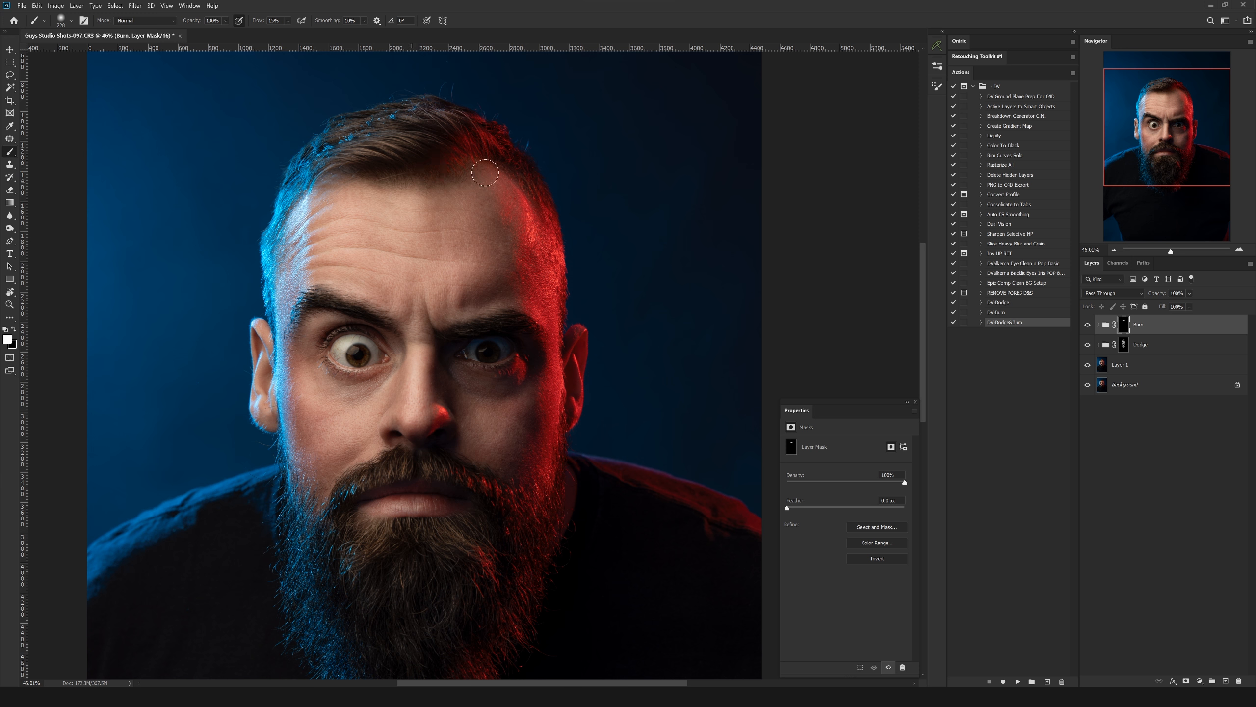
{"action": "left_click_drag", "start_coordinate": [507, 212], "coordinate": [522, 204]}
{"action": "mouse_move", "coordinate": [445, 310]}
{"action": "left_mouse_down"}
{"action": "mouse_move", "coordinate": [475, 325]}
{"action": "mouse_move", "coordinate": [545, 300]}
{"action": "mouse_move", "coordinate": [508, 321]}
{"action": "left_mouse_up"}
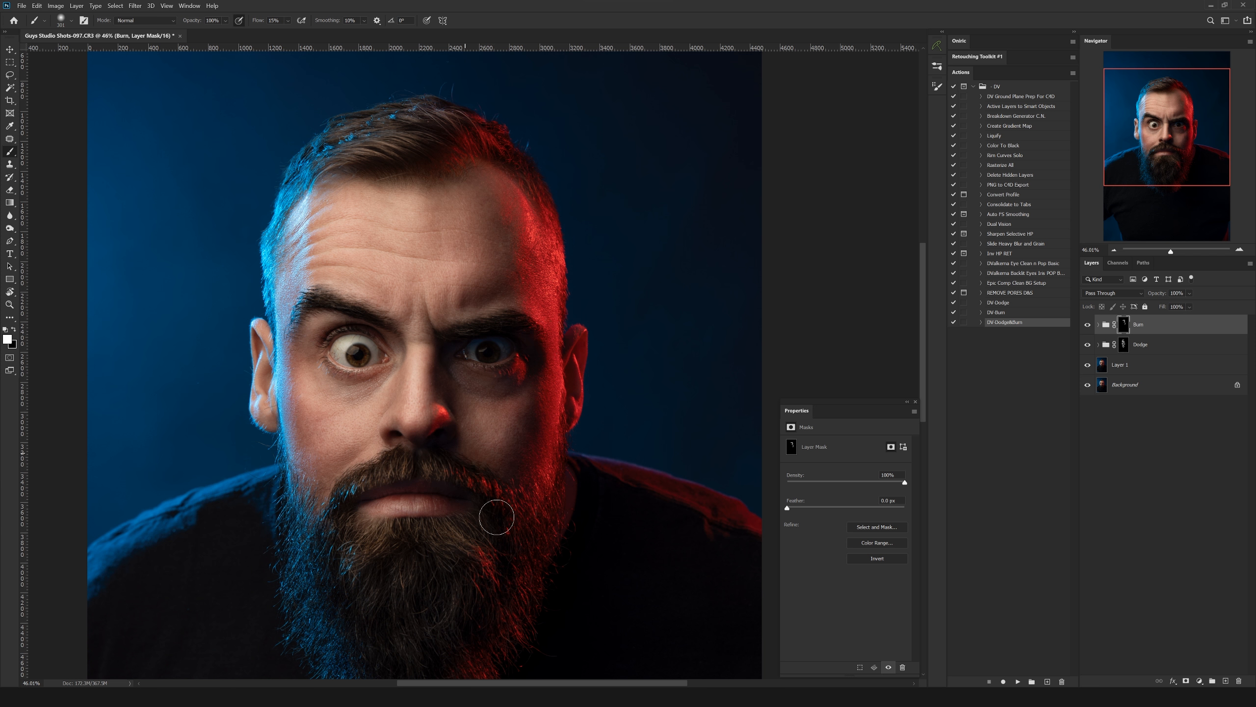
Step: Burn the darker areas of the beard on the Burn mask
{"action": "scroll", "coordinate": [494, 494], "scroll_direction": "down", "scroll_amount": 3}
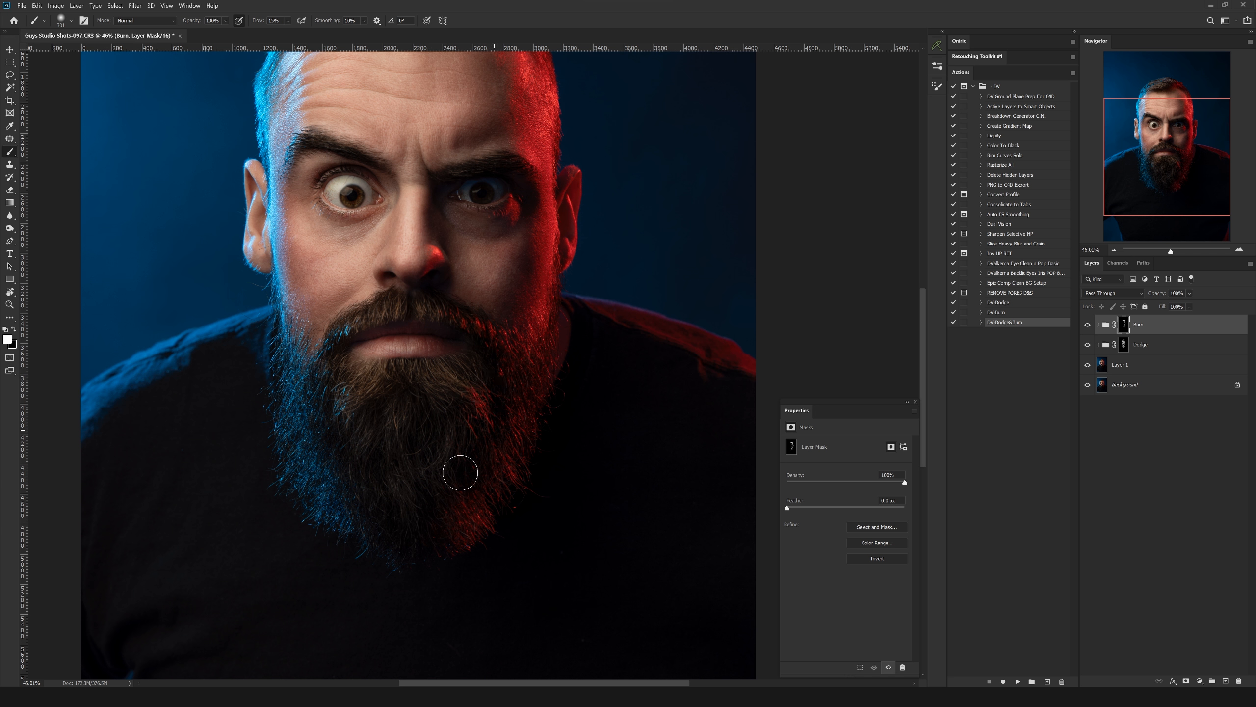
{"action": "mouse_move", "coordinate": [508, 314]}
{"action": "left_mouse_down"}
{"action": "mouse_move", "coordinate": [512, 421]}
{"action": "mouse_move", "coordinate": [527, 305]}
{"action": "left_mouse_up"}
{"action": "left_click_drag", "start_coordinate": [428, 321], "coordinate": [512, 257]}
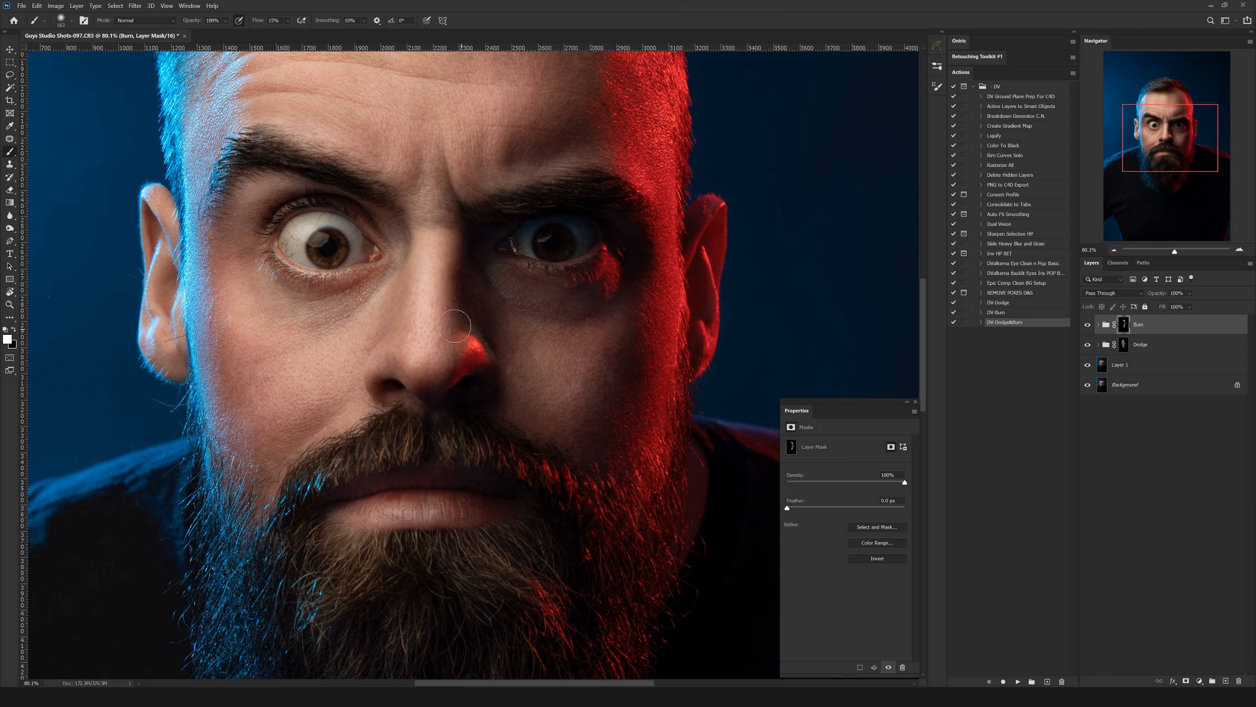
Step: Burn the shadow contours around the nose, brows and forehead with a smaller brush on the Burn mask
{"action": "mouse_move", "coordinate": [449, 162]}
{"action": "left_mouse_down"}
{"action": "mouse_move", "coordinate": [482, 207]}
{"action": "mouse_move", "coordinate": [419, 178]}
{"action": "left_mouse_up"}
{"action": "left_click_drag", "start_coordinate": [523, 164], "coordinate": [495, 281]}
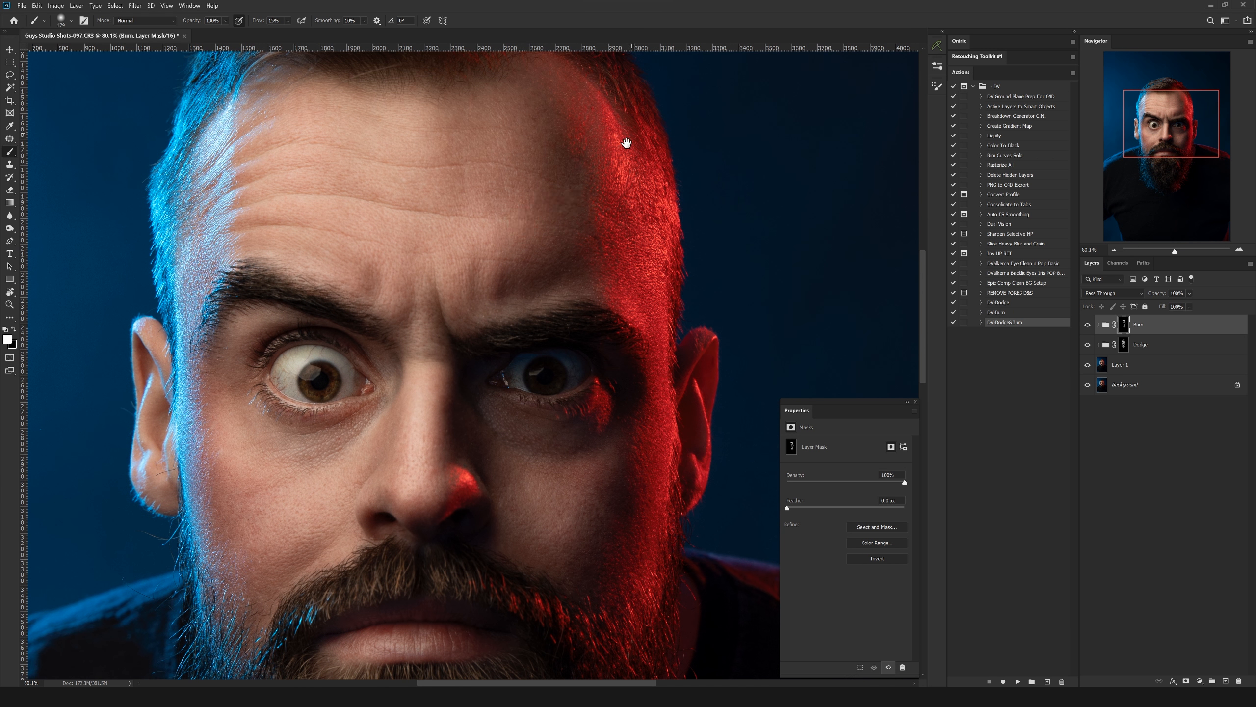
{"action": "left_click_drag", "start_coordinate": [632, 134], "coordinate": [613, 204]}
{"action": "left_click_drag", "start_coordinate": [535, 332], "coordinate": [591, 156]}
{"action": "left_click_drag", "start_coordinate": [463, 275], "coordinate": [426, 275]}
{"action": "left_click_drag", "start_coordinate": [480, 247], "coordinate": [490, 121]}
{"action": "left_click_drag", "start_coordinate": [445, 152], "coordinate": [467, 153]}
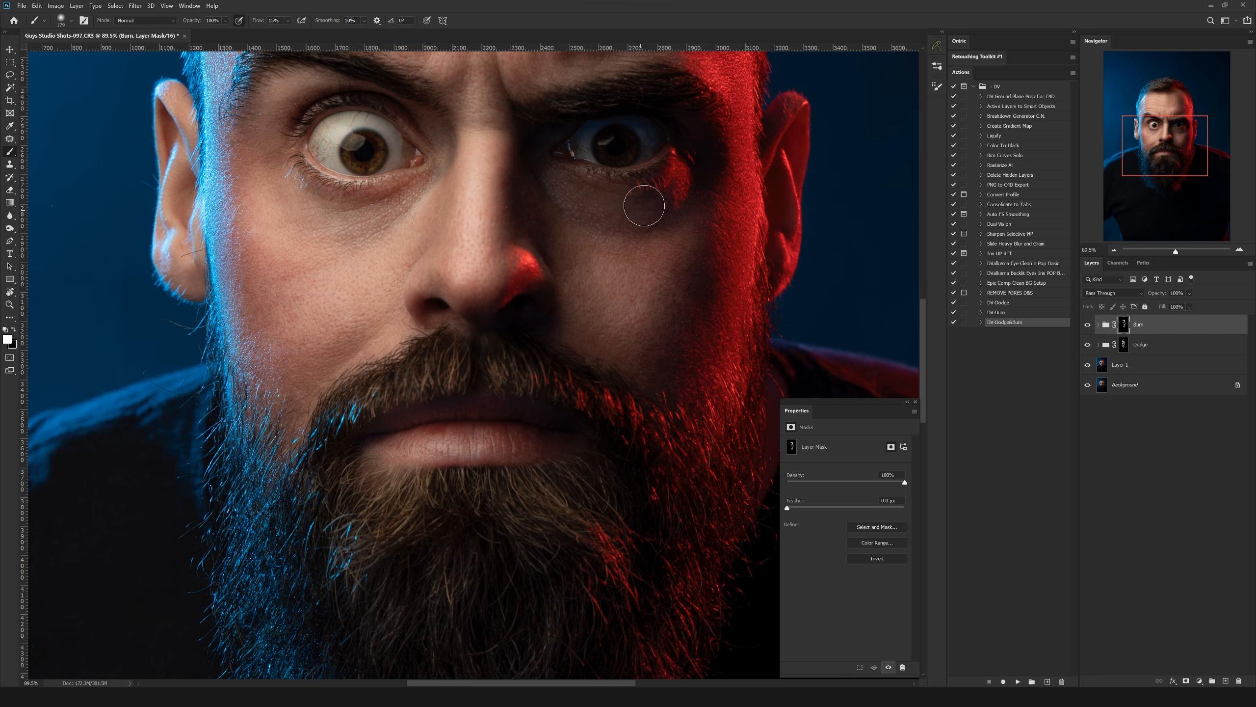
Step: Compare the portrait with the Burn group hidden and shown
{"action": "left_click_drag", "start_coordinate": [619, 311], "coordinate": [505, 408]}
{"action": "left_click", "coordinate": [1087, 327]}
{"action": "left_click", "coordinate": [1087, 326]}
{"action": "left_click", "coordinate": [1087, 327]}
{"action": "left_click", "coordinate": [1087, 327]}
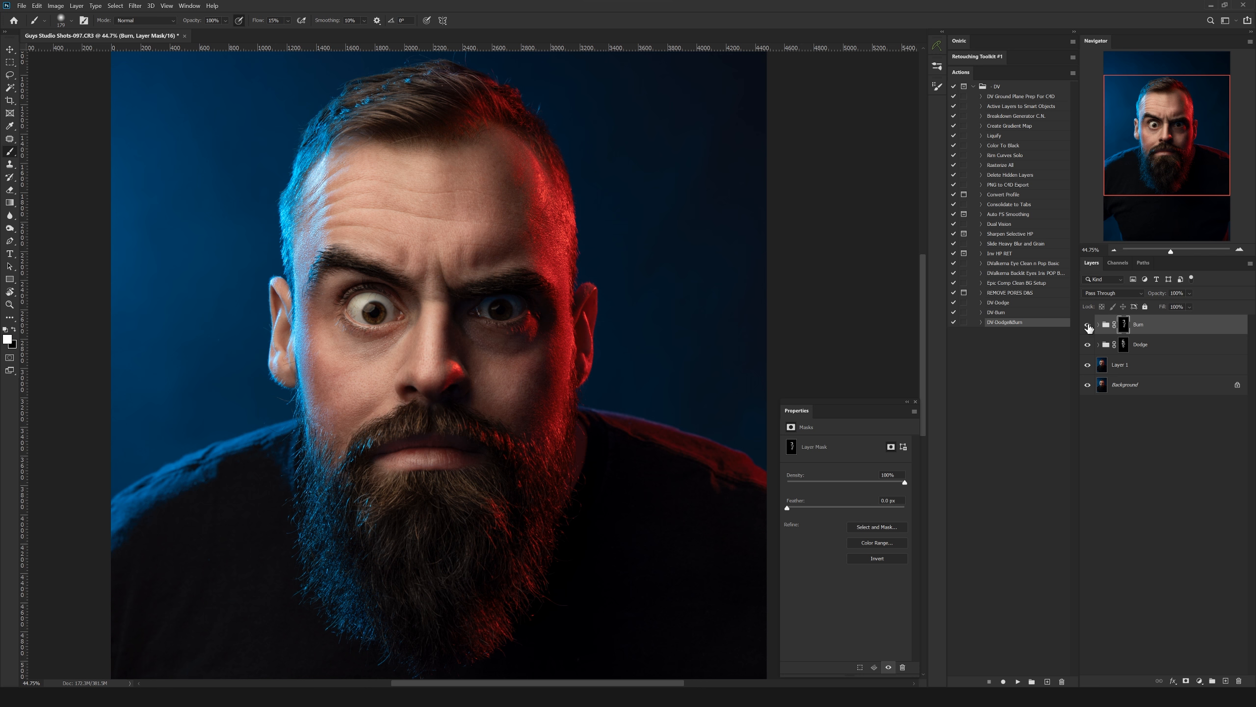
Step: Add a Curves adjustment above the Burn group and brighten it strongly with a curve point at input 64, output 227
{"action": "mouse_move", "coordinate": [480, 296]}
{"action": "left_mouse_down"}
{"action": "mouse_move", "coordinate": [526, 261]}
{"action": "mouse_move", "coordinate": [538, 290]}
{"action": "mouse_move", "coordinate": [522, 297]}
{"action": "left_mouse_up"}
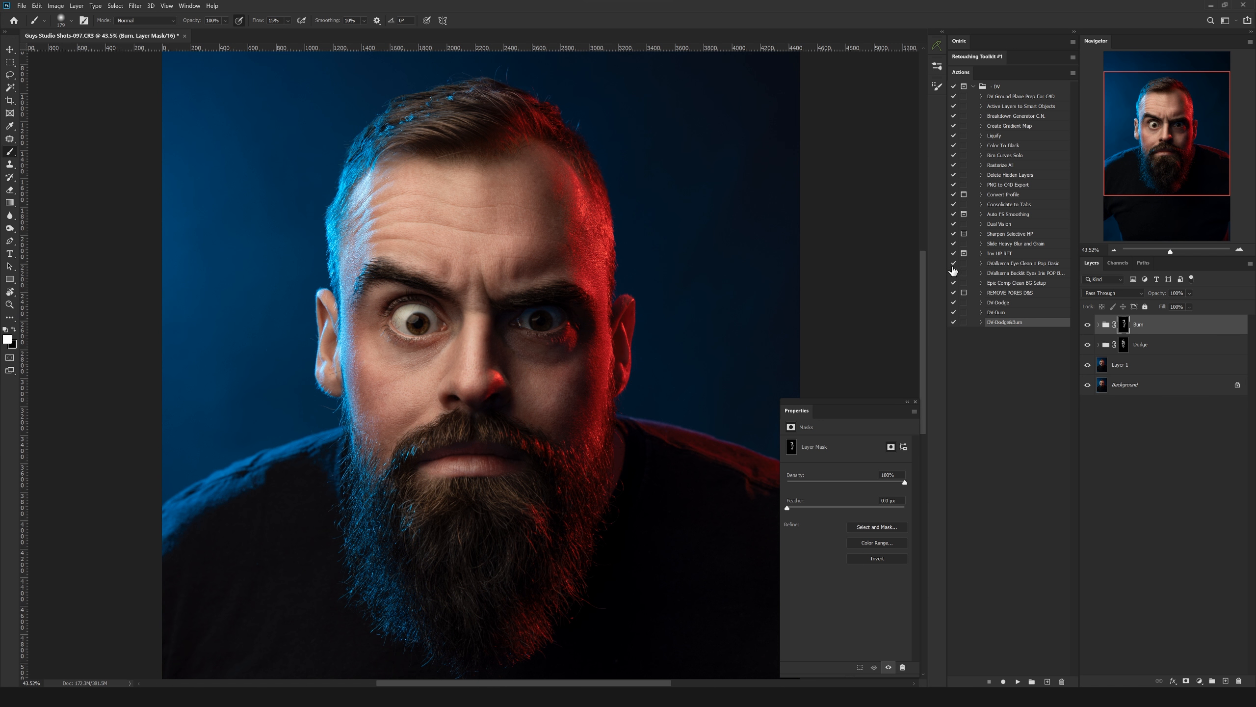
{"action": "left_click", "coordinate": [1166, 331]}
{"action": "left_click_drag", "start_coordinate": [505, 227], "coordinate": [537, 278]}
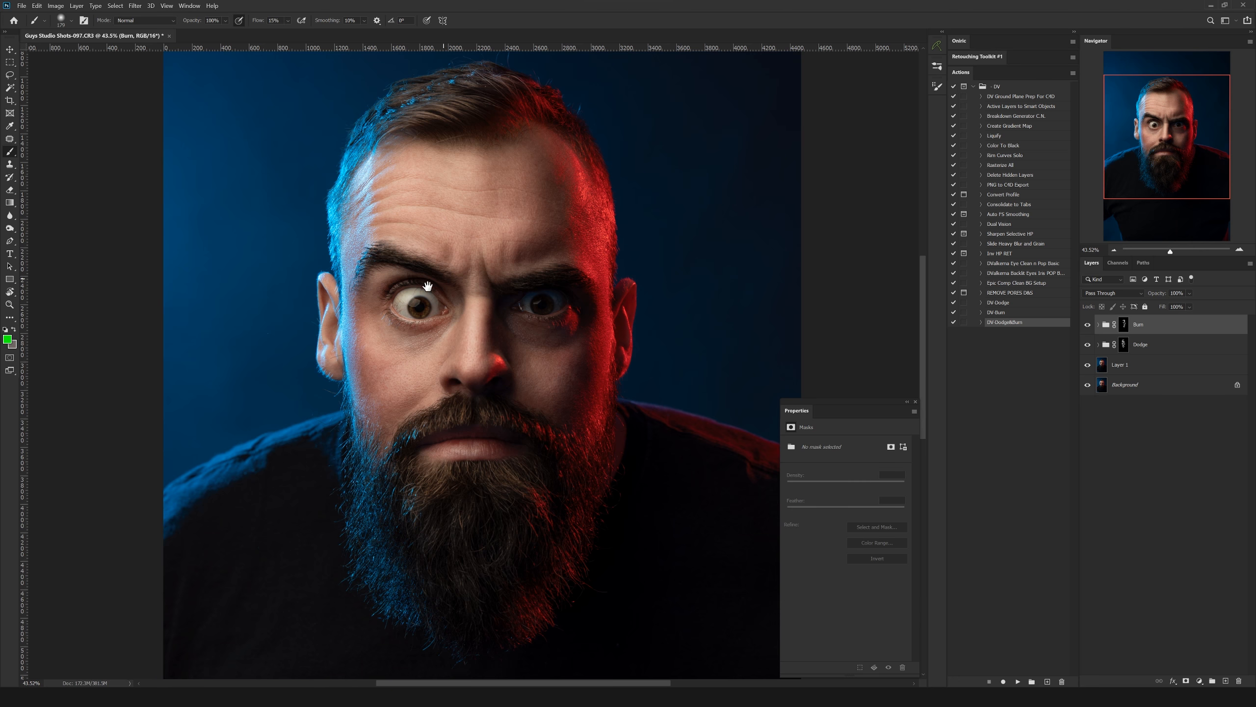
{"action": "left_click_drag", "start_coordinate": [559, 318], "coordinate": [558, 292]}
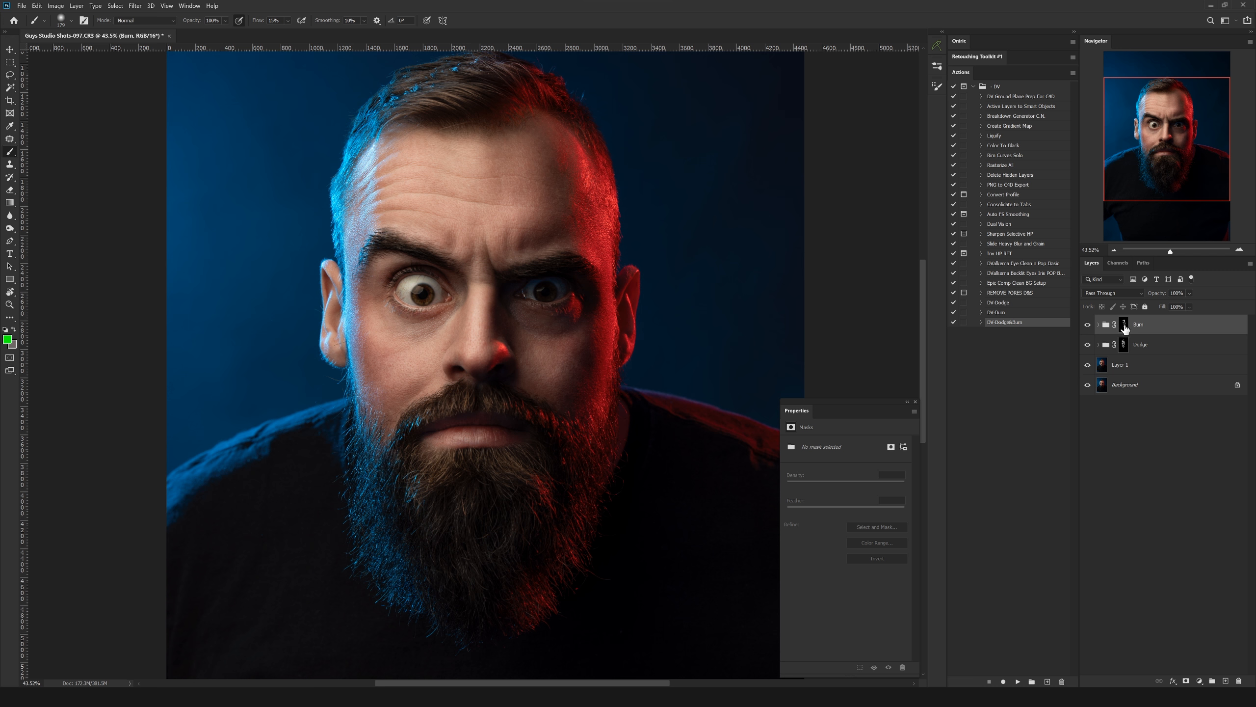
{"action": "left_click", "coordinate": [1009, 156]}
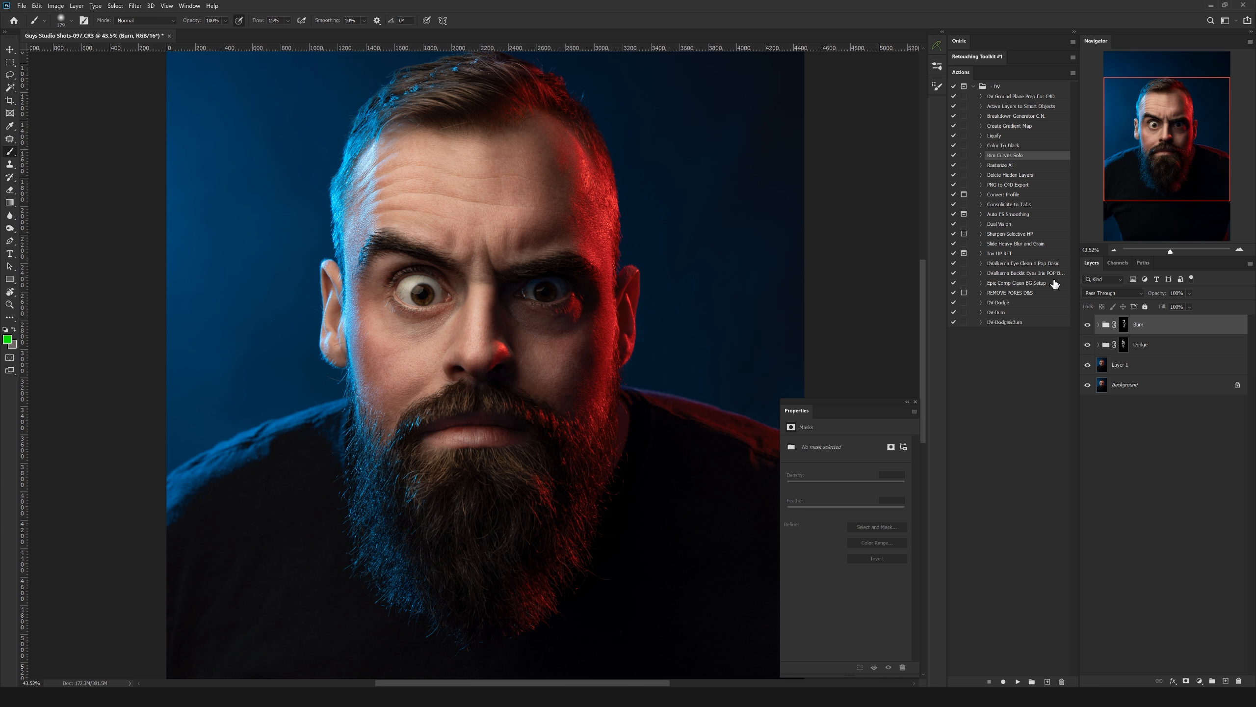
{"action": "left_click", "coordinate": [1195, 682]}
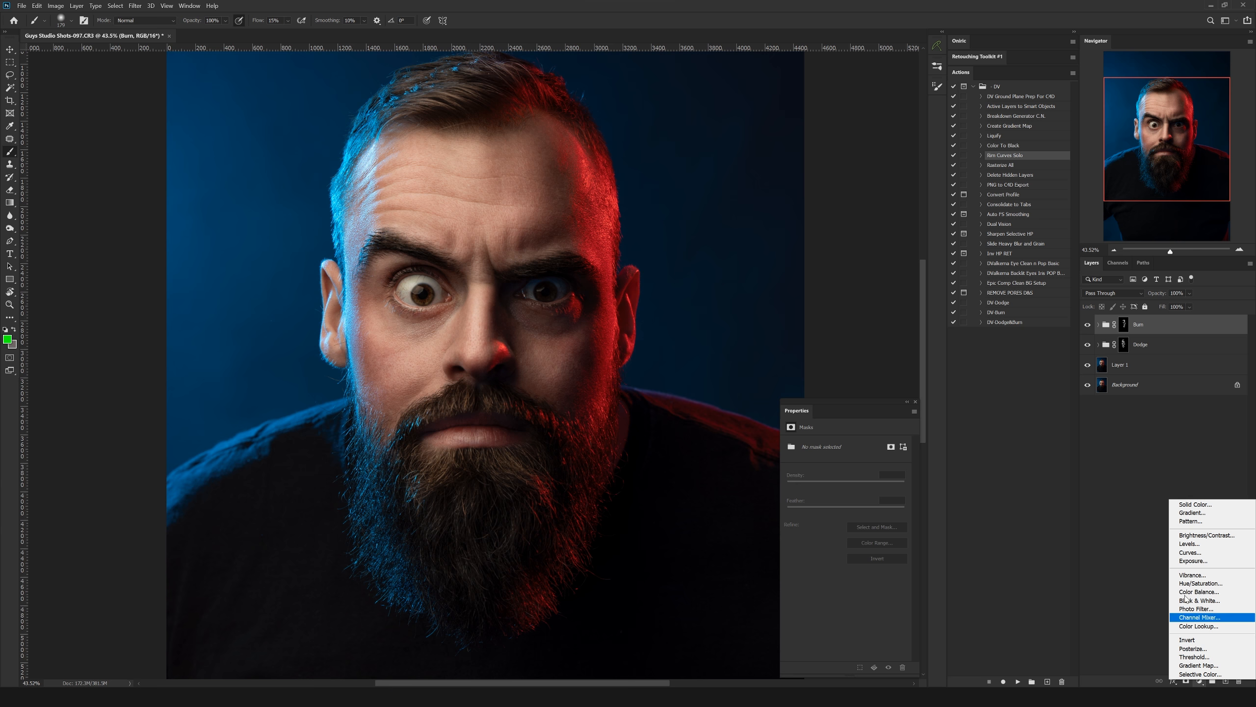
{"action": "left_click", "coordinate": [1197, 555]}
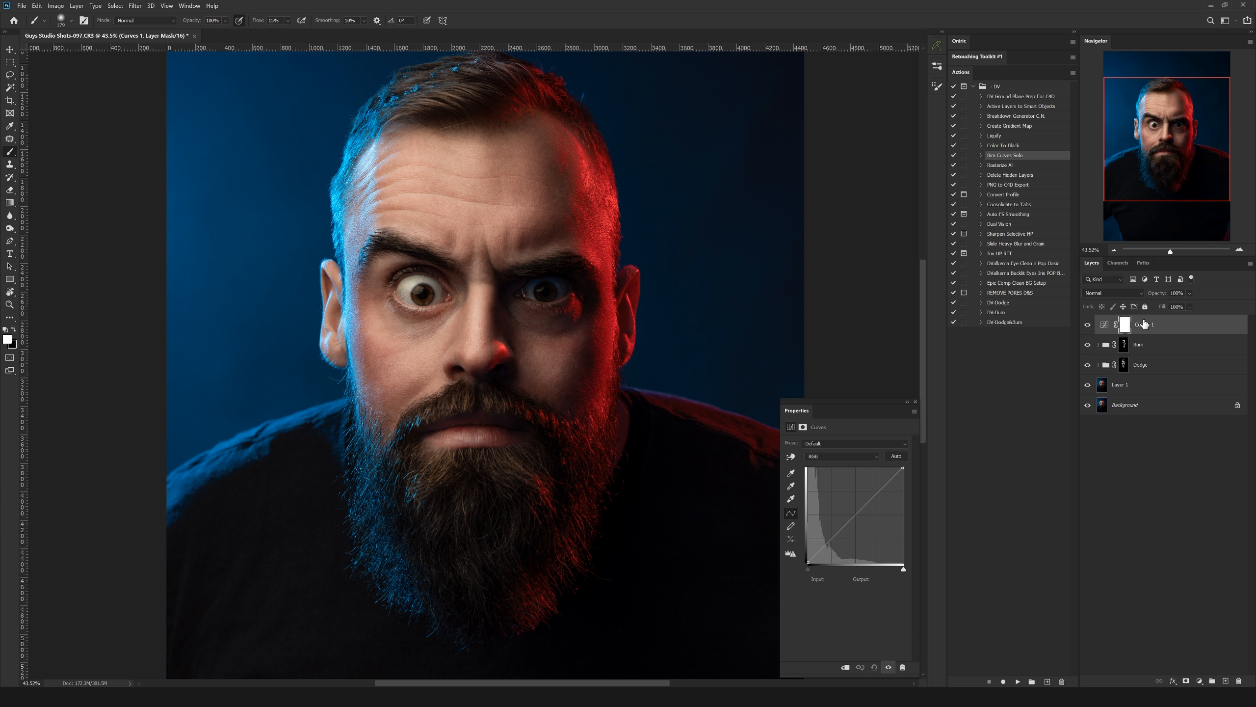
{"action": "left_click_drag", "start_coordinate": [847, 522], "coordinate": [828, 470]}
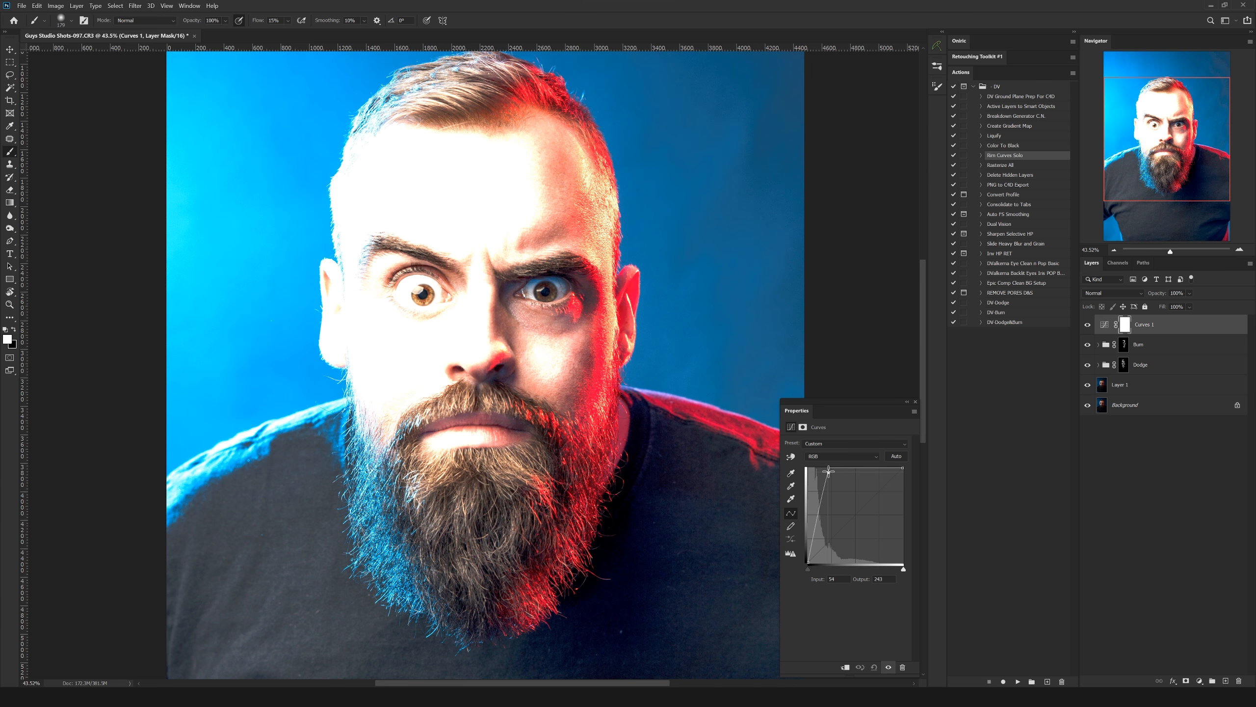
{"action": "left_click_drag", "start_coordinate": [829, 470], "coordinate": [831, 476]}
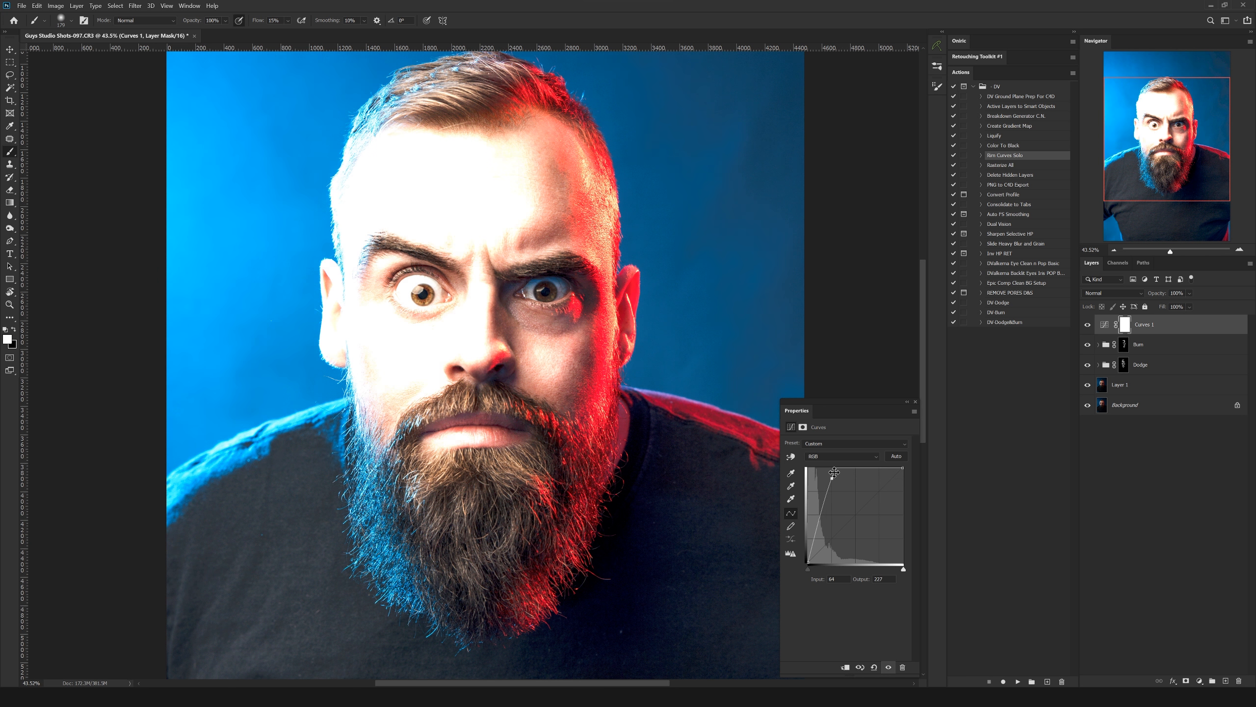
Step: Invert the Curves adjustment's mask to black so the brightening is hidden
{"action": "scroll", "coordinate": [513, 286], "scroll_direction": "up", "scroll_amount": 5}
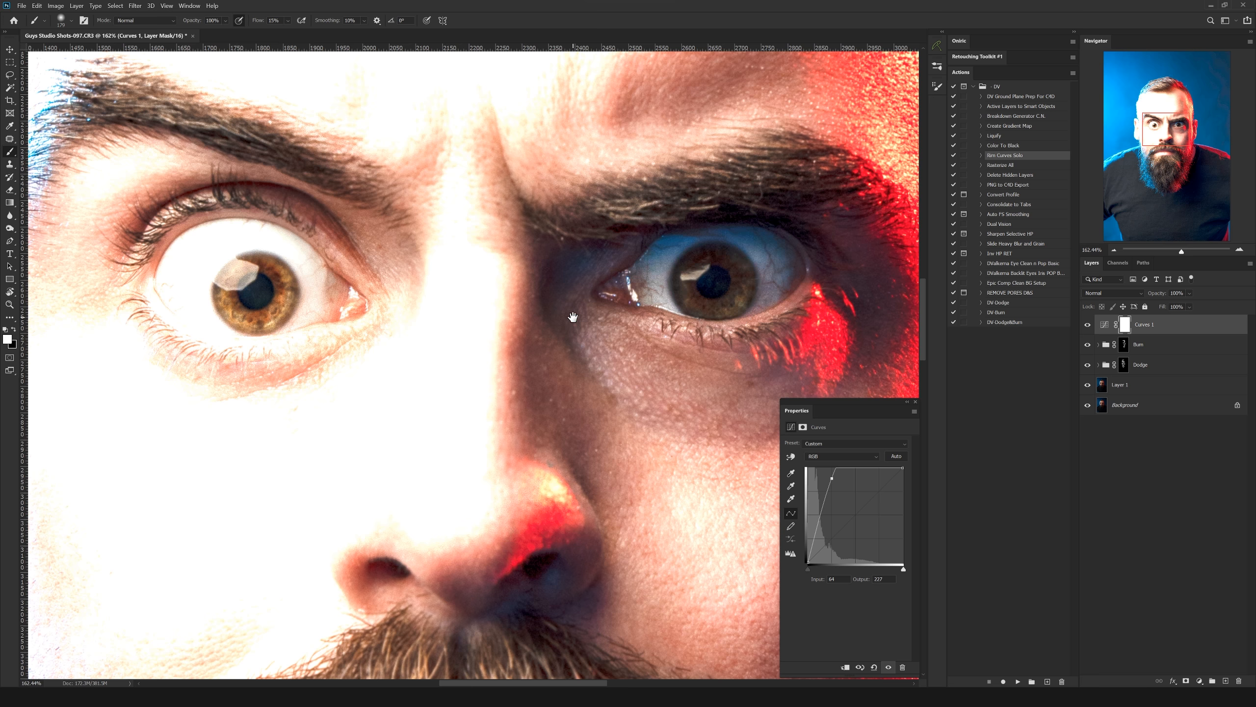
{"action": "scroll", "coordinate": [572, 316], "scroll_direction": "down", "scroll_amount": 5}
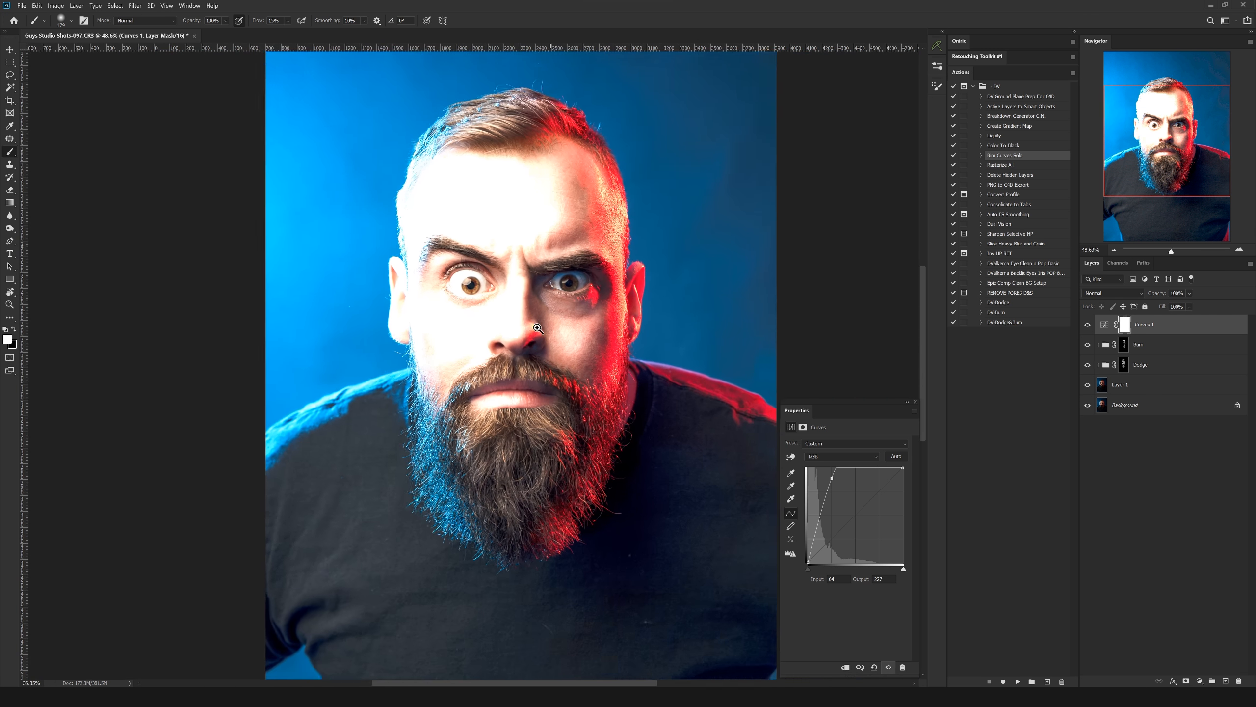
{"action": "scroll", "coordinate": [538, 328], "scroll_direction": "down", "scroll_amount": 2}
{"action": "left_click", "coordinate": [1125, 326]}
{"action": "key", "text": "ctrl+i"}
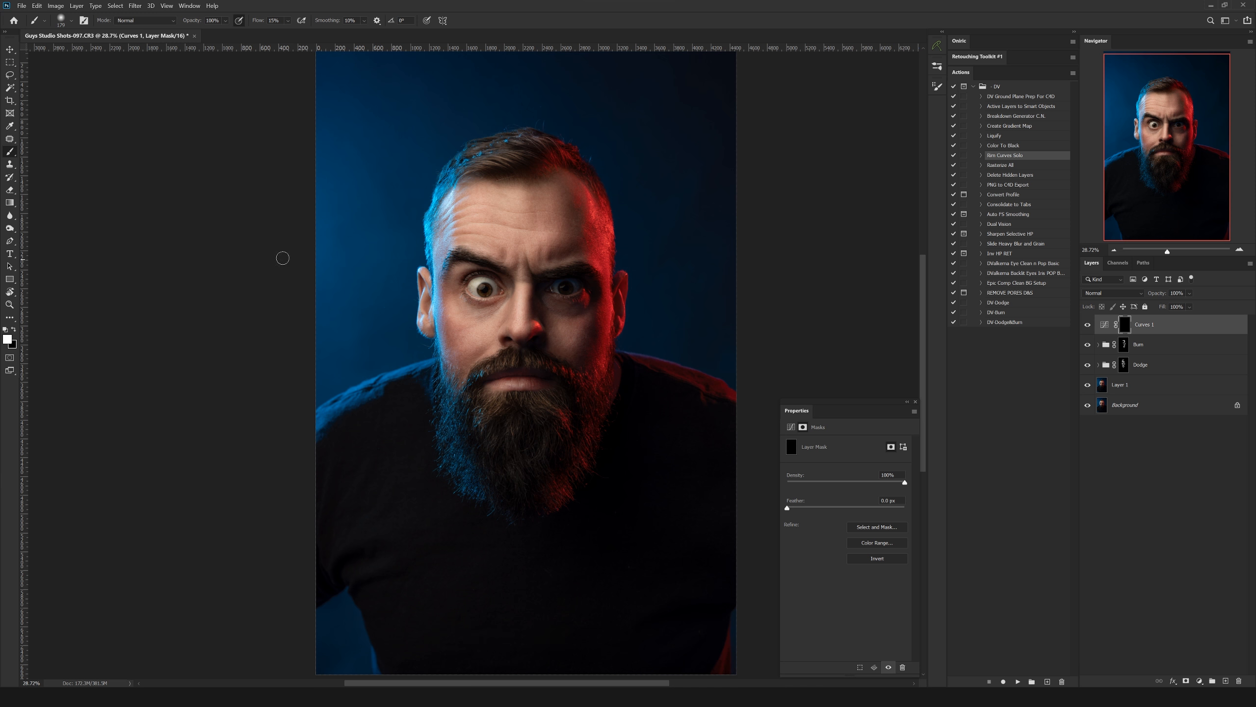
Step: Paint white on the Curves mask over the catchlights in both eyes with a small soft brush of about 28 px
{"action": "scroll", "coordinate": [509, 292], "scroll_direction": "up", "scroll_amount": 6}
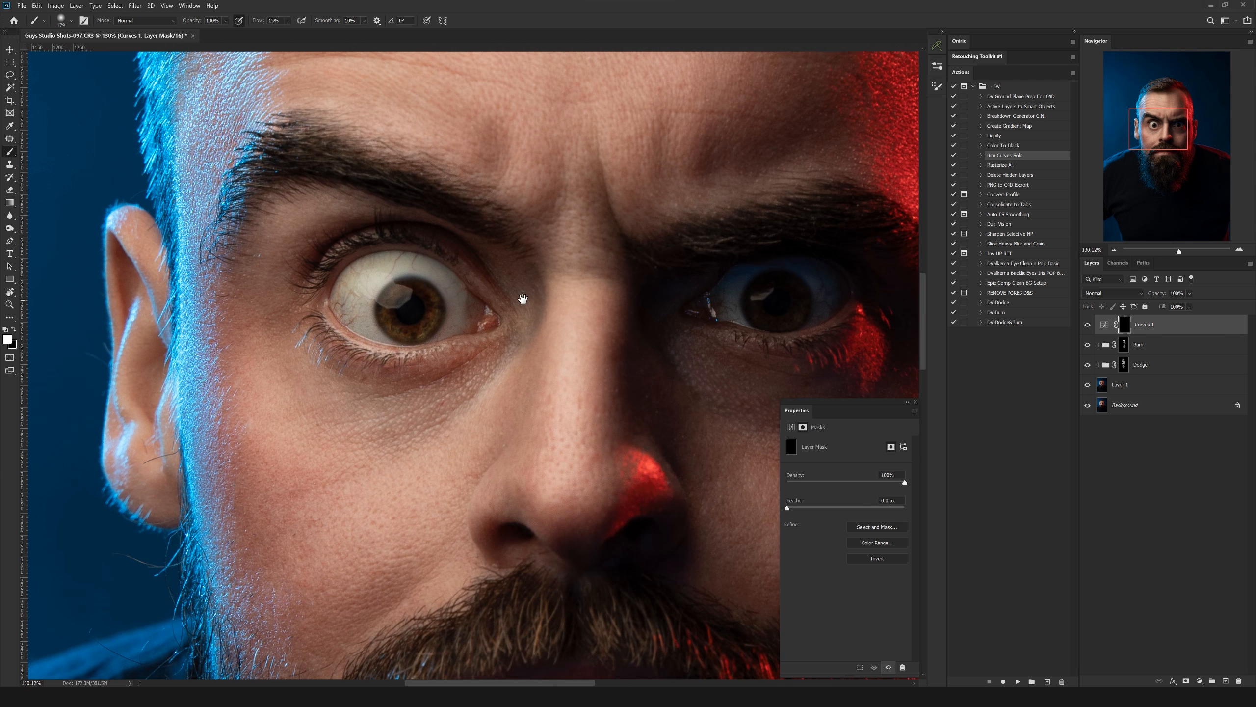
{"action": "scroll", "coordinate": [531, 298], "scroll_direction": "up", "scroll_amount": 4}
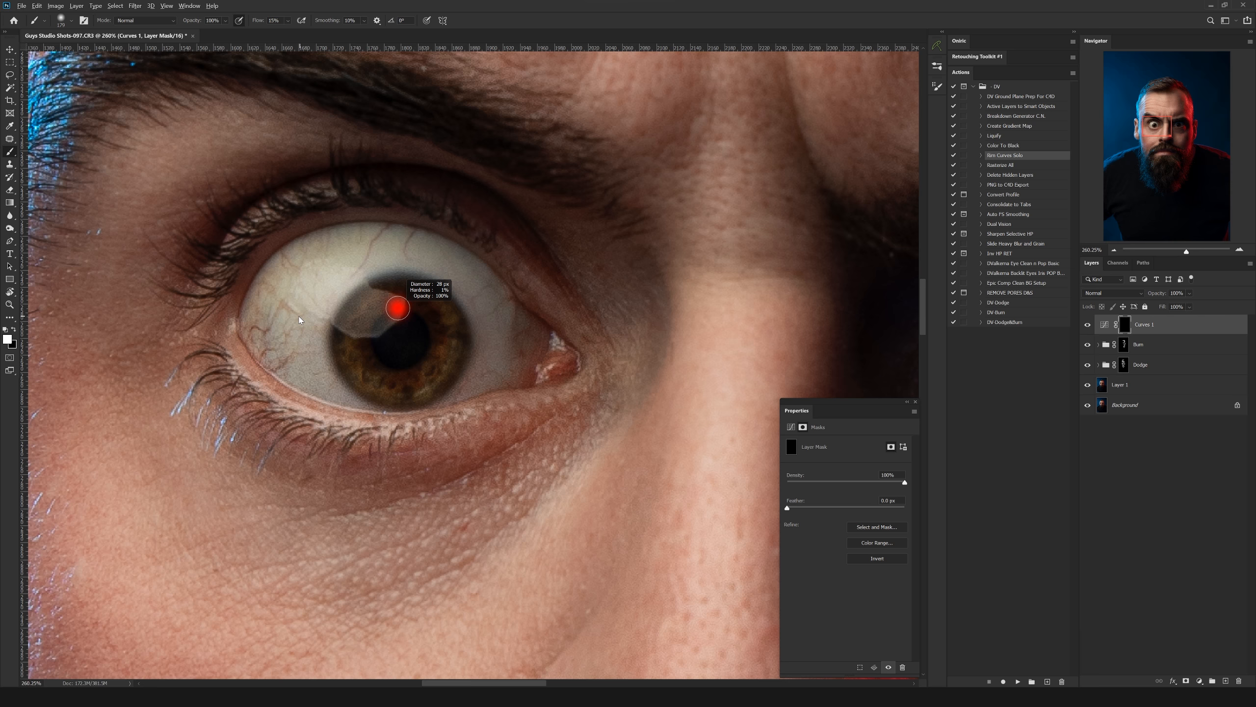
{"action": "mouse_move", "coordinate": [396, 309]}
{"action": "left_mouse_down"}
{"action": "mouse_move", "coordinate": [361, 332]}
{"action": "mouse_move", "coordinate": [391, 307]}
{"action": "mouse_move", "coordinate": [390, 328]}
{"action": "mouse_move", "coordinate": [364, 319]}
{"action": "mouse_move", "coordinate": [386, 324]}
{"action": "left_mouse_up"}
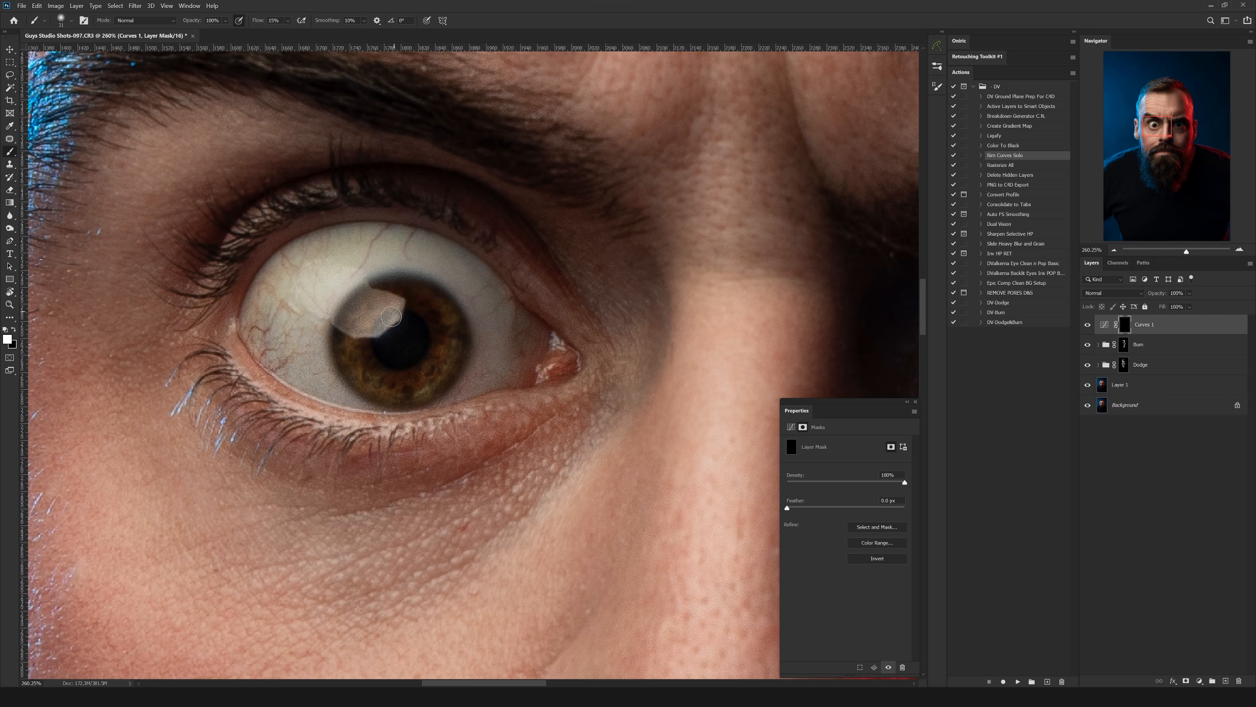
{"action": "left_click_drag", "start_coordinate": [699, 303], "coordinate": [533, 286]}
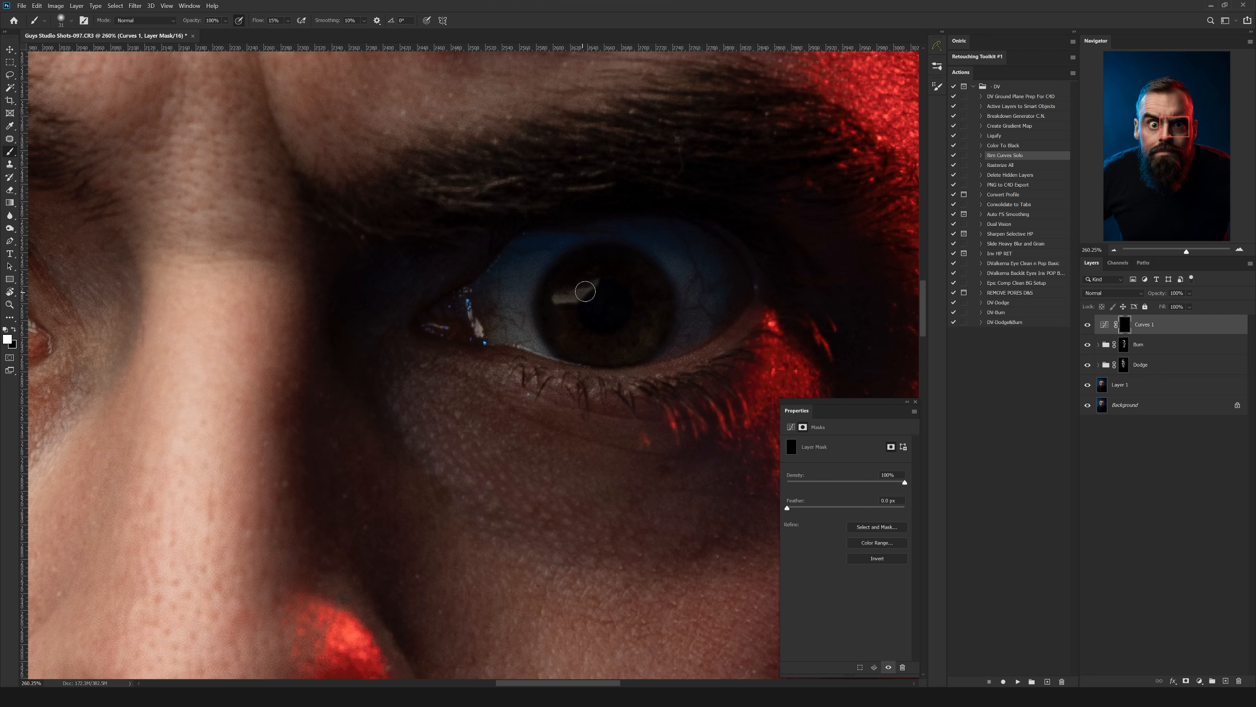
{"action": "mouse_move", "coordinate": [576, 297]}
{"action": "left_mouse_down"}
{"action": "mouse_move", "coordinate": [603, 278]}
{"action": "mouse_move", "coordinate": [584, 294]}
{"action": "left_mouse_up"}
{"action": "left_click_drag", "start_coordinate": [241, 293], "coordinate": [569, 272]}
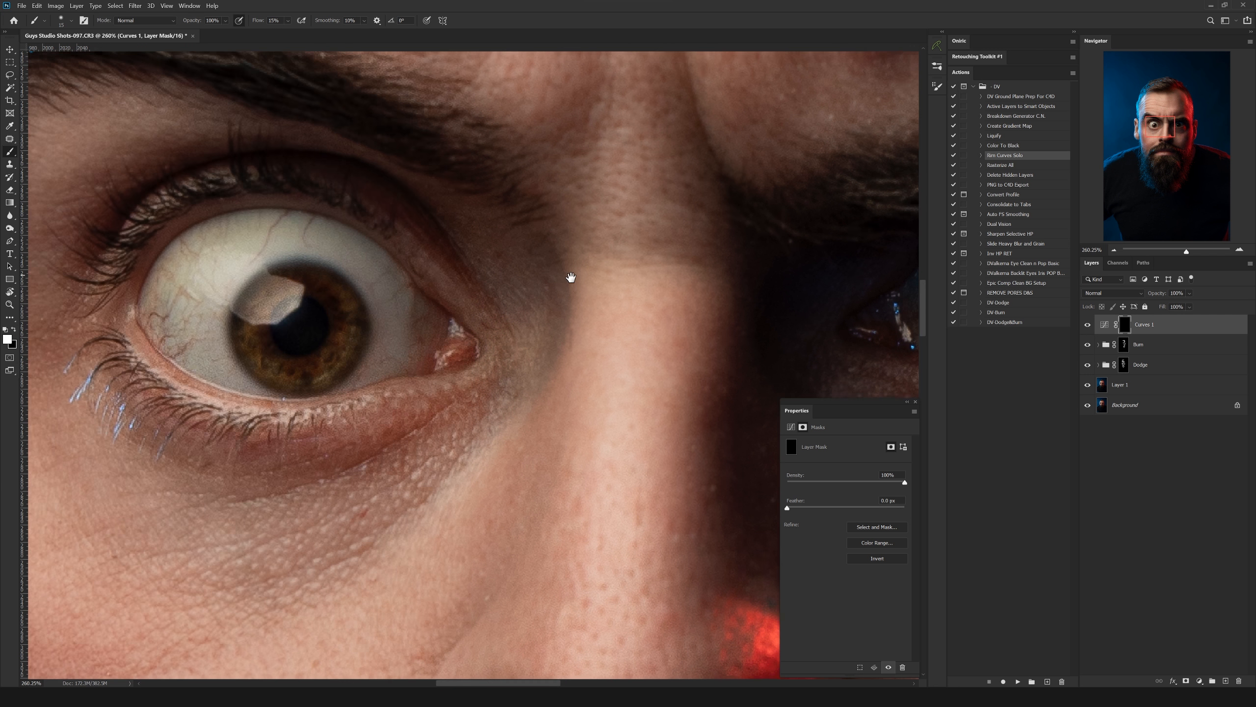
{"action": "right_click", "coordinate": [423, 339], "text": "alt"}
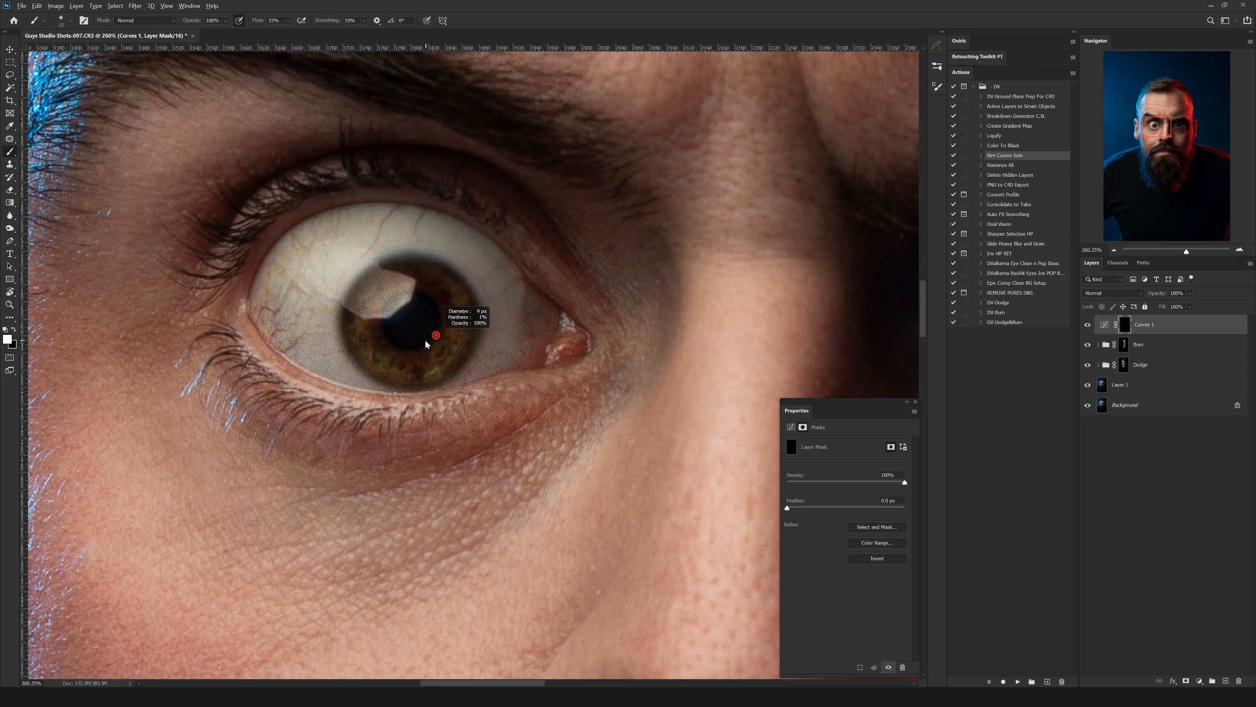
{"action": "mouse_move", "coordinate": [447, 319]}
{"action": "left_mouse_down"}
{"action": "mouse_move", "coordinate": [437, 370]}
{"action": "mouse_move", "coordinate": [419, 350]}
{"action": "mouse_move", "coordinate": [411, 375]}
{"action": "mouse_move", "coordinate": [383, 348]}
{"action": "left_mouse_up"}
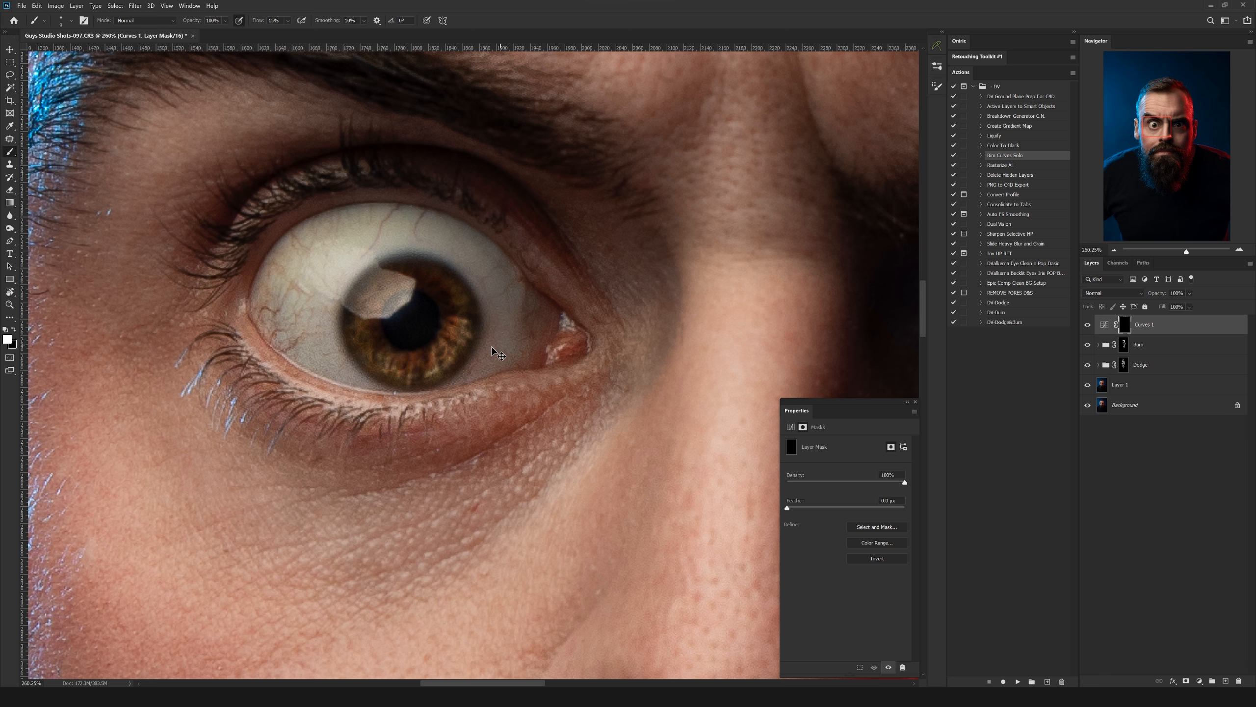
{"action": "key", "text": "ctrl+z"}
Step: Paint fine white strokes on the Curves mask with a 6 px brush to brighten the iris fibres of both eyes
{"action": "right_click", "coordinate": [449, 330], "text": "alt"}
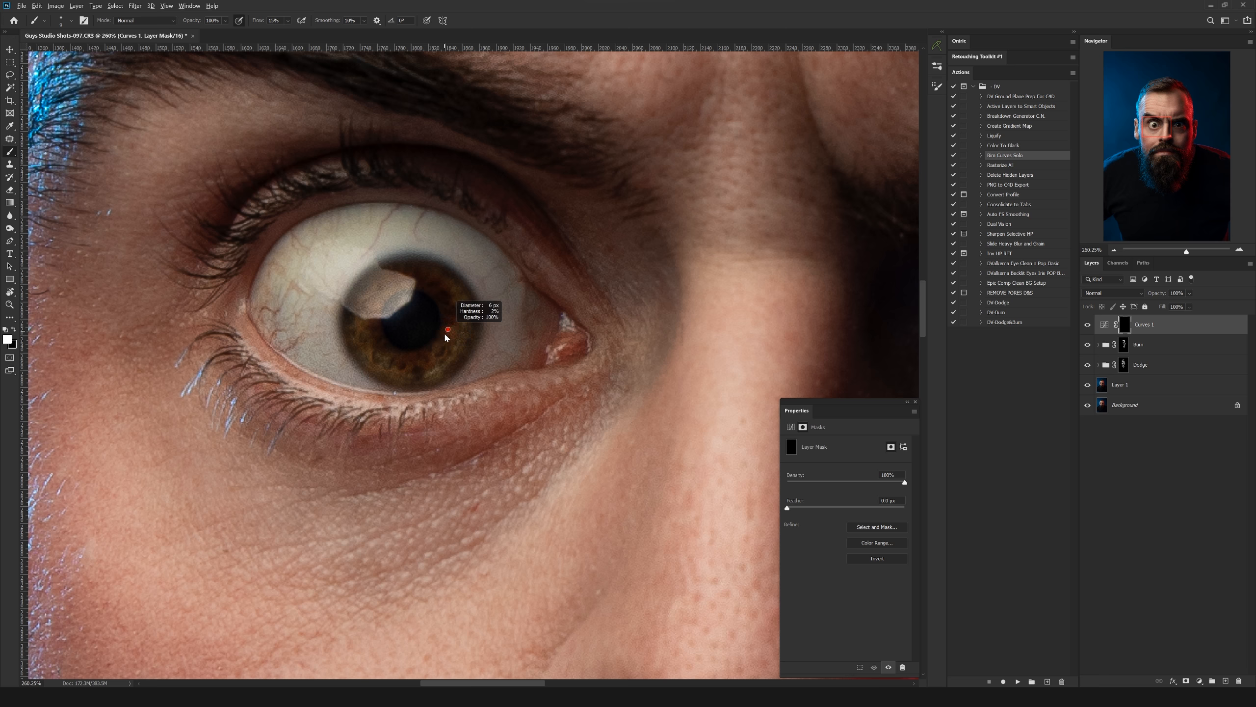
{"action": "left_click_drag", "start_coordinate": [442, 338], "coordinate": [443, 336]}
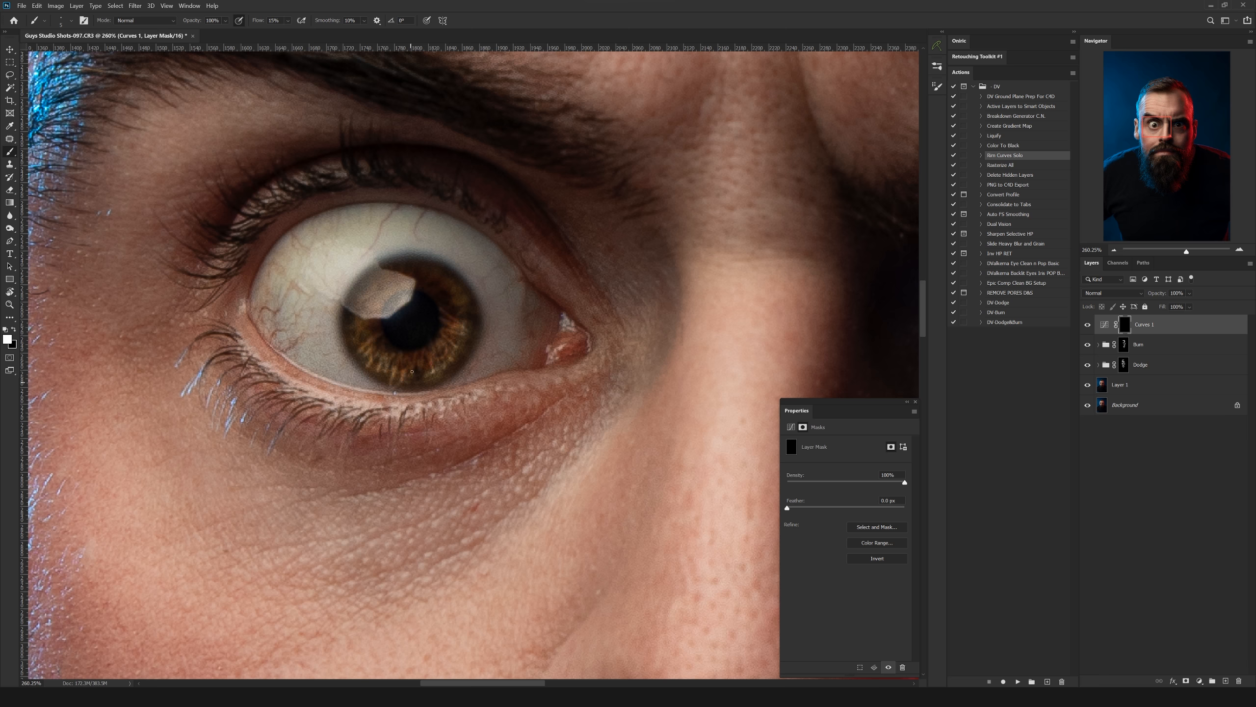
{"action": "left_click_drag", "start_coordinate": [742, 347], "coordinate": [426, 351]}
{"action": "scroll", "coordinate": [426, 351], "scroll_direction": "up", "scroll_amount": 3}
{"action": "left_click_drag", "start_coordinate": [467, 350], "coordinate": [489, 358]}
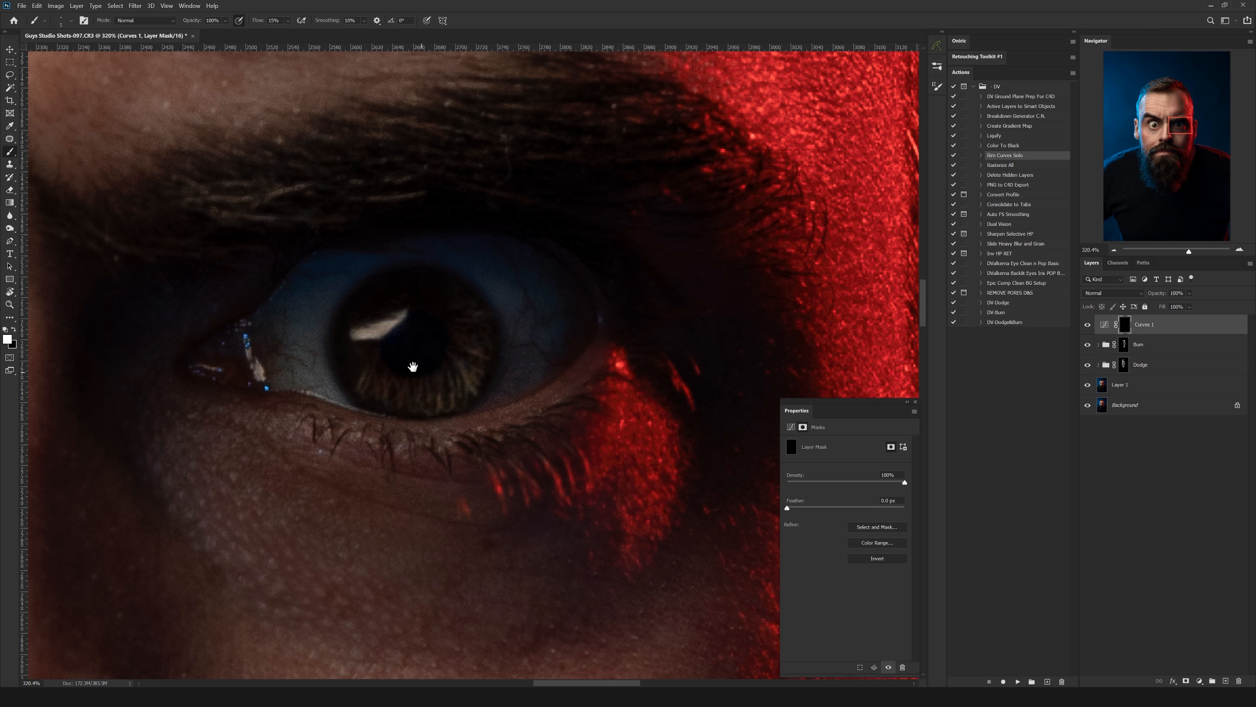
Step: Extend the brightening strokes across the upper and outer iris of the shadowed eye on the Curves mask
{"action": "scroll", "coordinate": [541, 345], "scroll_direction": "down", "scroll_amount": 5}
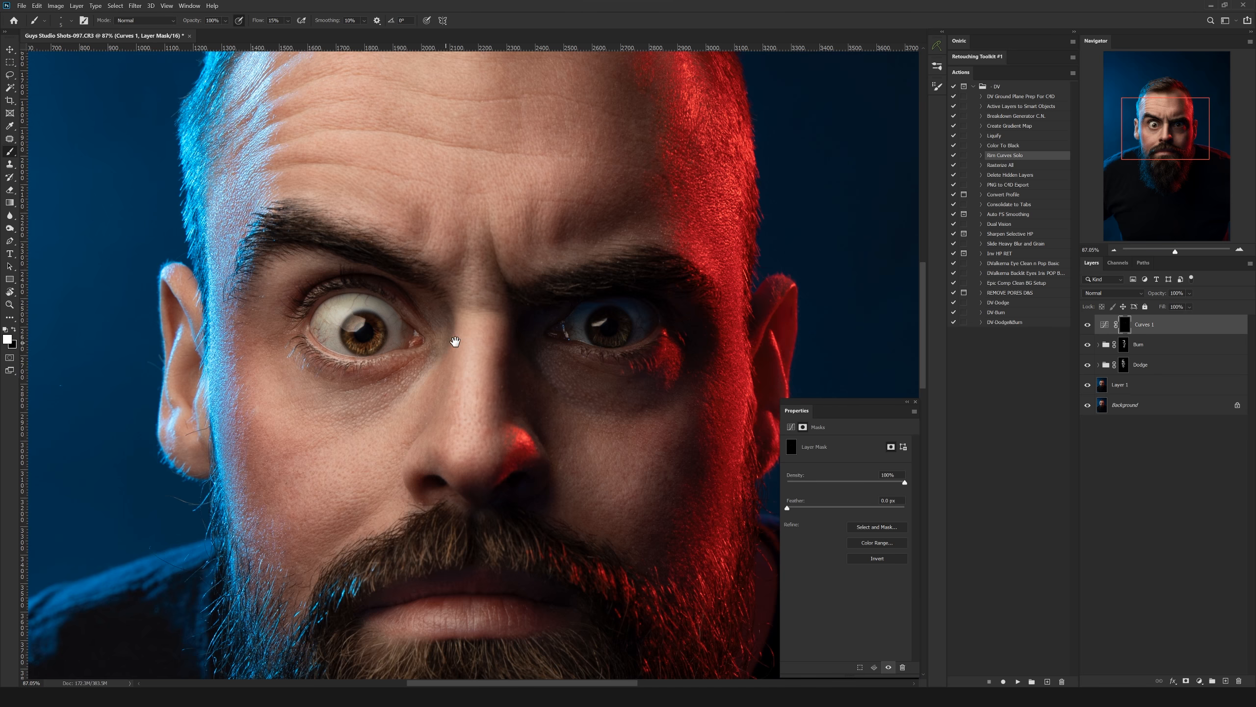
{"action": "left_click_drag", "start_coordinate": [625, 345], "coordinate": [596, 354]}
{"action": "scroll", "coordinate": [586, 341], "scroll_direction": "up", "scroll_amount": 5}
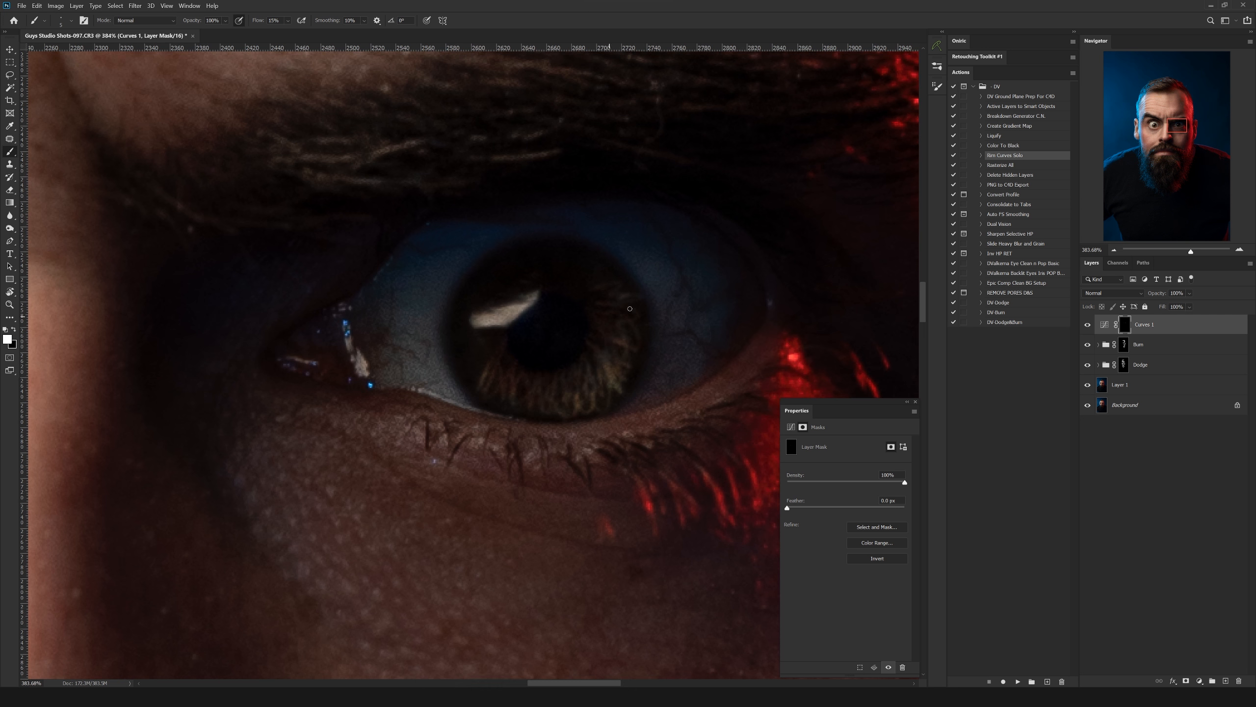
{"action": "left_click_drag", "start_coordinate": [604, 274], "coordinate": [583, 264]}
{"action": "left_click_drag", "start_coordinate": [594, 317], "coordinate": [579, 300]}
Step: Switch to black and paint back the excess brightening around the shadowed eye's pupil with a larger soft brush
{"action": "key", "text": "x"}
{"action": "mouse_move", "coordinate": [535, 307]}
{"action": "left_mouse_down"}
{"action": "mouse_move", "coordinate": [564, 307]}
{"action": "mouse_move", "coordinate": [553, 306]}
{"action": "left_mouse_up"}
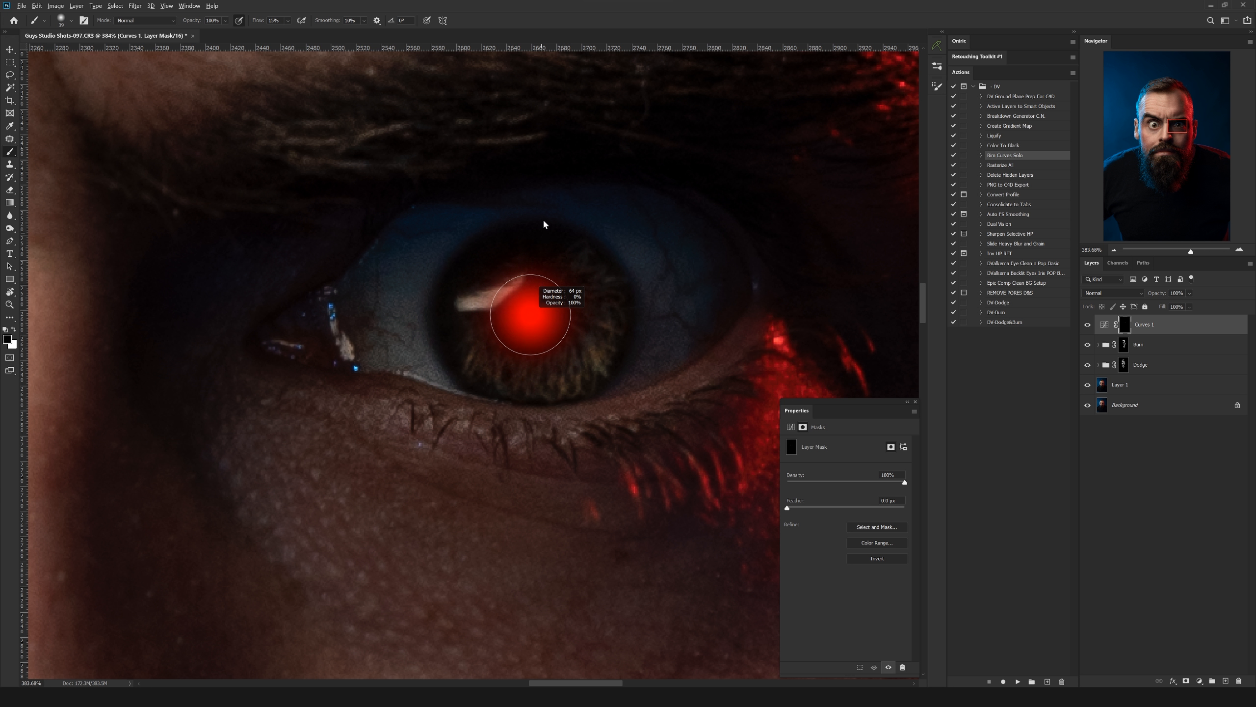
{"action": "left_click_drag", "start_coordinate": [544, 222], "coordinate": [527, 231]}
{"action": "left_click_drag", "start_coordinate": [557, 76], "coordinate": [555, 76]}
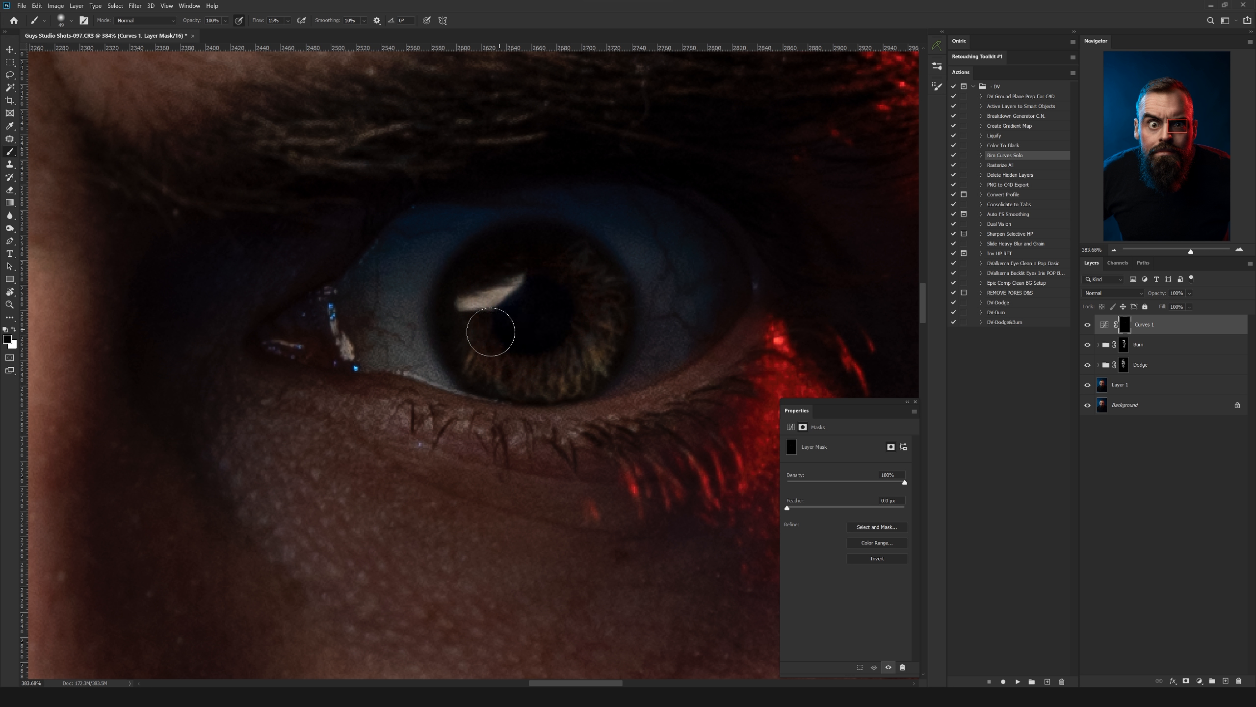
{"action": "mouse_move", "coordinate": [583, 341]}
{"action": "left_mouse_down"}
{"action": "mouse_move", "coordinate": [595, 280]}
{"action": "mouse_move", "coordinate": [574, 369]}
{"action": "mouse_move", "coordinate": [534, 383]}
{"action": "mouse_move", "coordinate": [553, 383]}
{"action": "mouse_move", "coordinate": [598, 330]}
{"action": "mouse_move", "coordinate": [600, 284]}
{"action": "mouse_move", "coordinate": [508, 346]}
{"action": "mouse_move", "coordinate": [693, 378]}
{"action": "left_mouse_up"}
Step: Switch back to white and strengthen the iris brightening on the Curves mask
{"action": "key", "text": "x"}
{"action": "left_click_drag", "start_coordinate": [514, 345], "coordinate": [551, 275]}
{"action": "mouse_move", "coordinate": [579, 372]}
{"action": "left_mouse_down"}
{"action": "mouse_move", "coordinate": [566, 317]}
{"action": "mouse_move", "coordinate": [532, 375]}
{"action": "mouse_move", "coordinate": [503, 376]}
{"action": "mouse_move", "coordinate": [455, 340]}
{"action": "mouse_move", "coordinate": [575, 348]}
{"action": "mouse_move", "coordinate": [586, 276]}
{"action": "mouse_move", "coordinate": [586, 312]}
{"action": "mouse_move", "coordinate": [585, 288]}
{"action": "mouse_move", "coordinate": [549, 304]}
{"action": "mouse_move", "coordinate": [560, 311]}
{"action": "mouse_move", "coordinate": [579, 261]}
{"action": "mouse_move", "coordinate": [605, 267]}
{"action": "mouse_move", "coordinate": [581, 225]}
{"action": "mouse_move", "coordinate": [581, 380]}
{"action": "mouse_move", "coordinate": [545, 405]}
{"action": "mouse_move", "coordinate": [449, 385]}
{"action": "mouse_move", "coordinate": [429, 365]}
{"action": "mouse_move", "coordinate": [477, 382]}
{"action": "mouse_move", "coordinate": [428, 346]}
{"action": "mouse_move", "coordinate": [460, 336]}
{"action": "mouse_move", "coordinate": [426, 302]}
{"action": "mouse_move", "coordinate": [466, 360]}
{"action": "mouse_move", "coordinate": [587, 291]}
{"action": "mouse_move", "coordinate": [563, 322]}
{"action": "mouse_move", "coordinate": [599, 303]}
{"action": "left_mouse_up"}
Step: Paint black on the Curves mask to soften the brightening around the wide-open eye's pupil and iris edge
{"action": "key", "text": "x"}
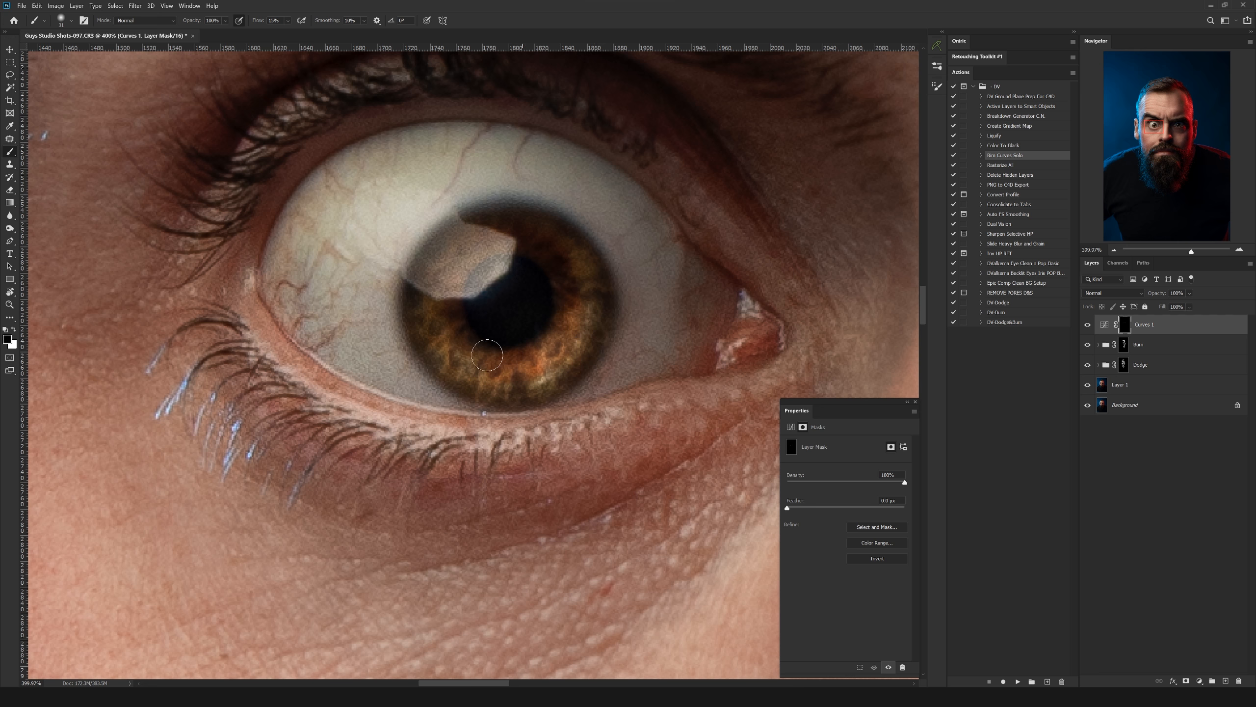
{"action": "left_click_drag", "start_coordinate": [445, 343], "coordinate": [452, 289]}
{"action": "left_click_drag", "start_coordinate": [555, 327], "coordinate": [485, 370]}
{"action": "left_click_drag", "start_coordinate": [614, 324], "coordinate": [603, 290]}
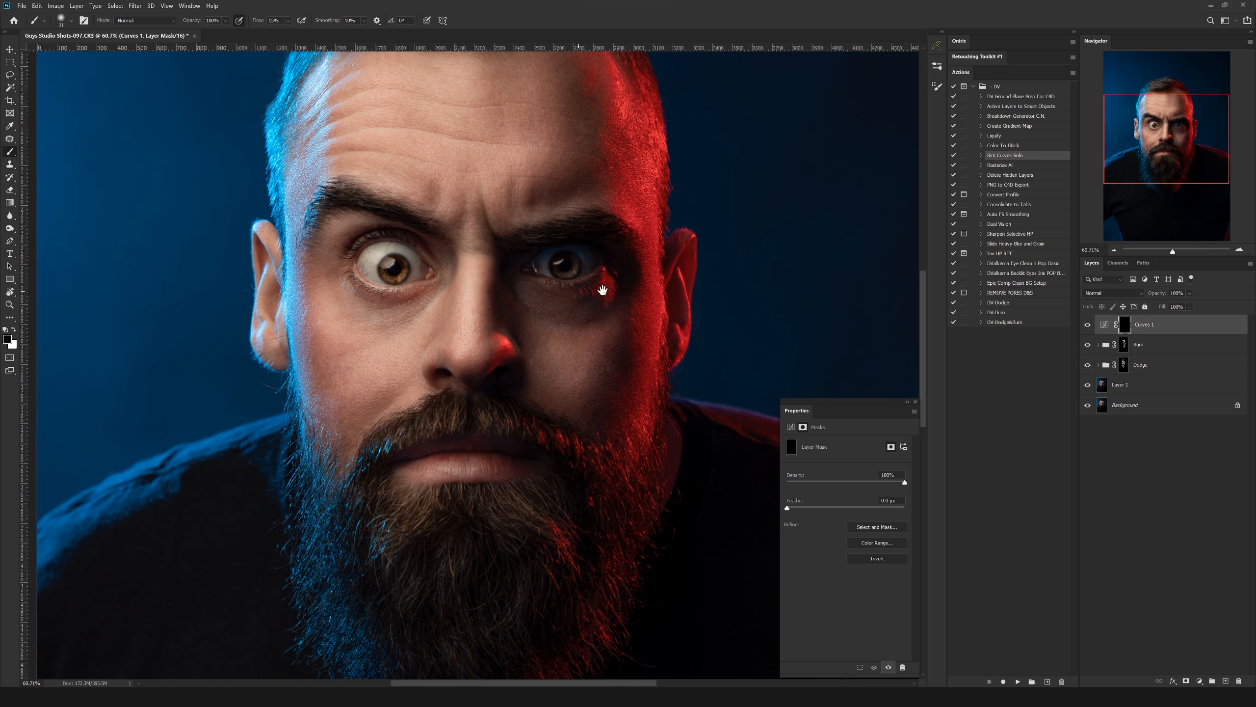
Step: Compare the eyes with the Curves adjustment hidden and shown
{"action": "left_click", "coordinate": [1088, 326]}
{"action": "left_click", "coordinate": [1088, 326]}
{"action": "left_click", "coordinate": [1088, 326]}
{"action": "left_click", "coordinate": [1087, 326]}
{"action": "left_click", "coordinate": [1088, 326]}
{"action": "left_click", "coordinate": [1088, 325]}
{"action": "left_click", "coordinate": [1088, 326]}
{"action": "left_click_drag", "start_coordinate": [470, 267], "coordinate": [642, 318]}
{"action": "left_click", "coordinate": [1087, 326]}
{"action": "left_click", "coordinate": [1087, 326]}
{"action": "left_click", "coordinate": [1088, 326]}
{"action": "left_click", "coordinate": [1088, 326]}
Step: Compare the whole portrait with all retouching layers above the Background hidden and shown
{"action": "left_click_drag", "start_coordinate": [517, 250], "coordinate": [458, 262]}
{"action": "left_click_drag", "start_coordinate": [514, 309], "coordinate": [460, 346]}
{"action": "left_click_drag", "start_coordinate": [501, 347], "coordinate": [490, 333]}
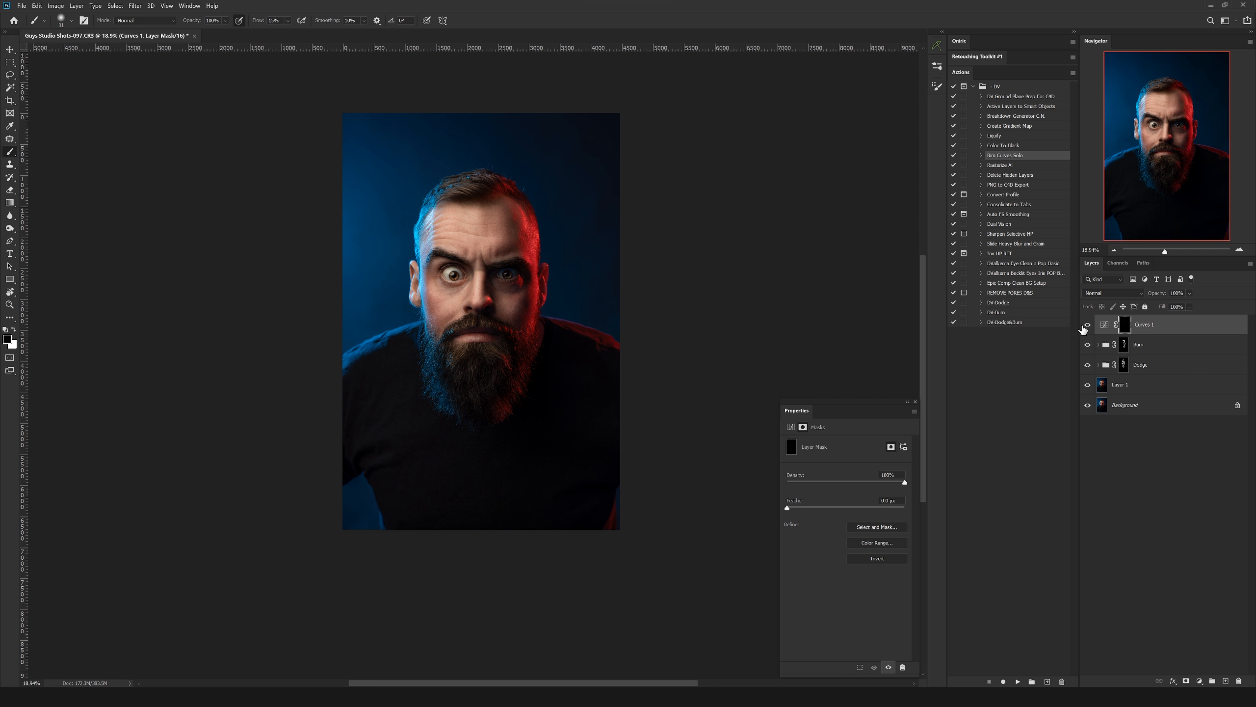
{"action": "left_click", "coordinate": [1087, 406], "text": "alt"}
{"action": "left_click", "coordinate": [1086, 406], "text": "alt"}
{"action": "left_click", "coordinate": [1085, 406], "text": "alt"}
{"action": "left_click", "coordinate": [1082, 406], "text": "alt"}
{"action": "left_click", "coordinate": [1083, 406], "text": "alt"}
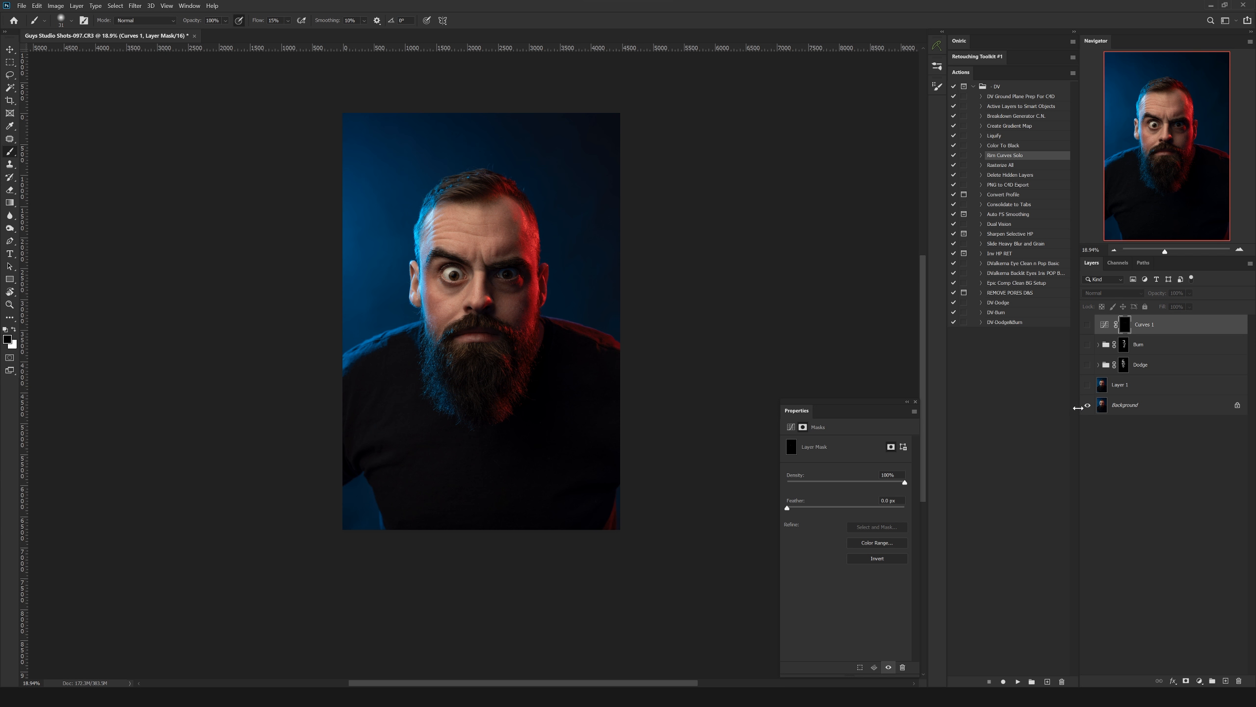
{"action": "left_click", "coordinate": [1086, 407], "text": "alt"}
{"action": "left_click", "coordinate": [1083, 409], "text": "alt"}
{"action": "left_click", "coordinate": [1083, 411], "text": "alt"}
{"action": "left_click", "coordinate": [1086, 408], "text": "alt"}
{"action": "left_click", "coordinate": [1087, 409], "text": "alt"}
Step: Run the DV Dodge action to add another masked Dodge group above the existing Dodge group
{"action": "left_click_drag", "start_coordinate": [444, 299], "coordinate": [490, 293]}
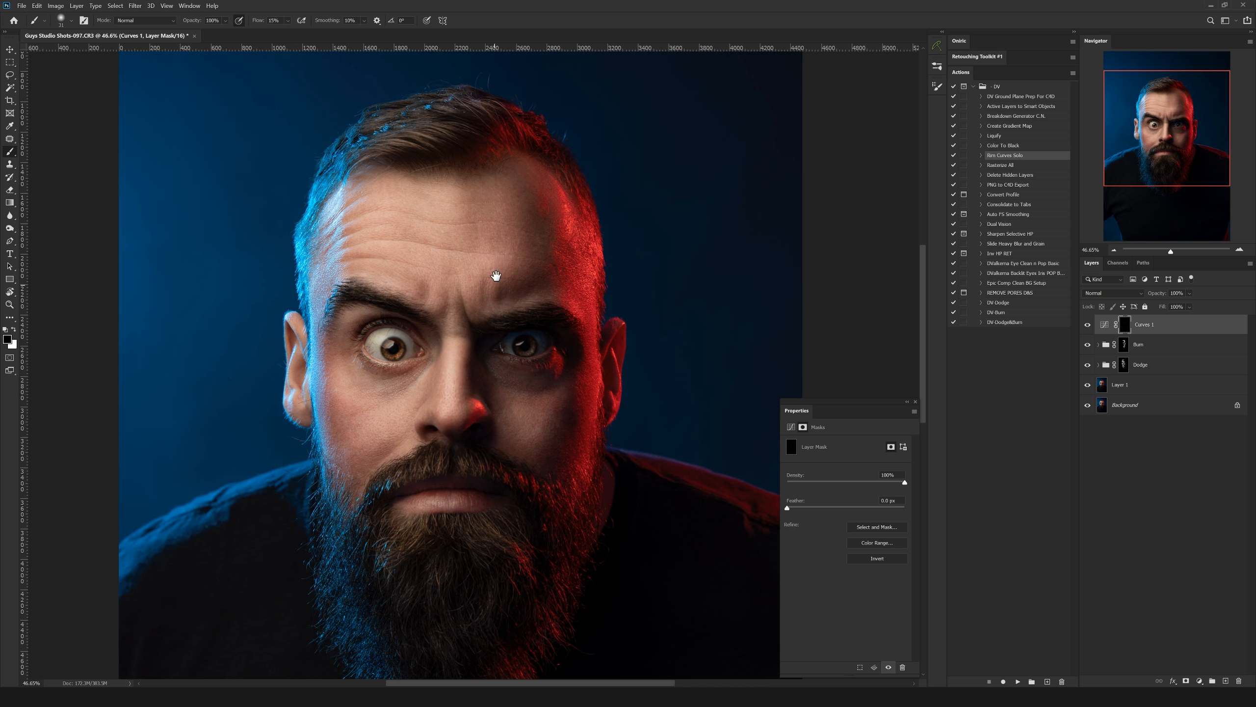
{"action": "scroll", "coordinate": [466, 277], "scroll_direction": "down", "scroll_amount": 4}
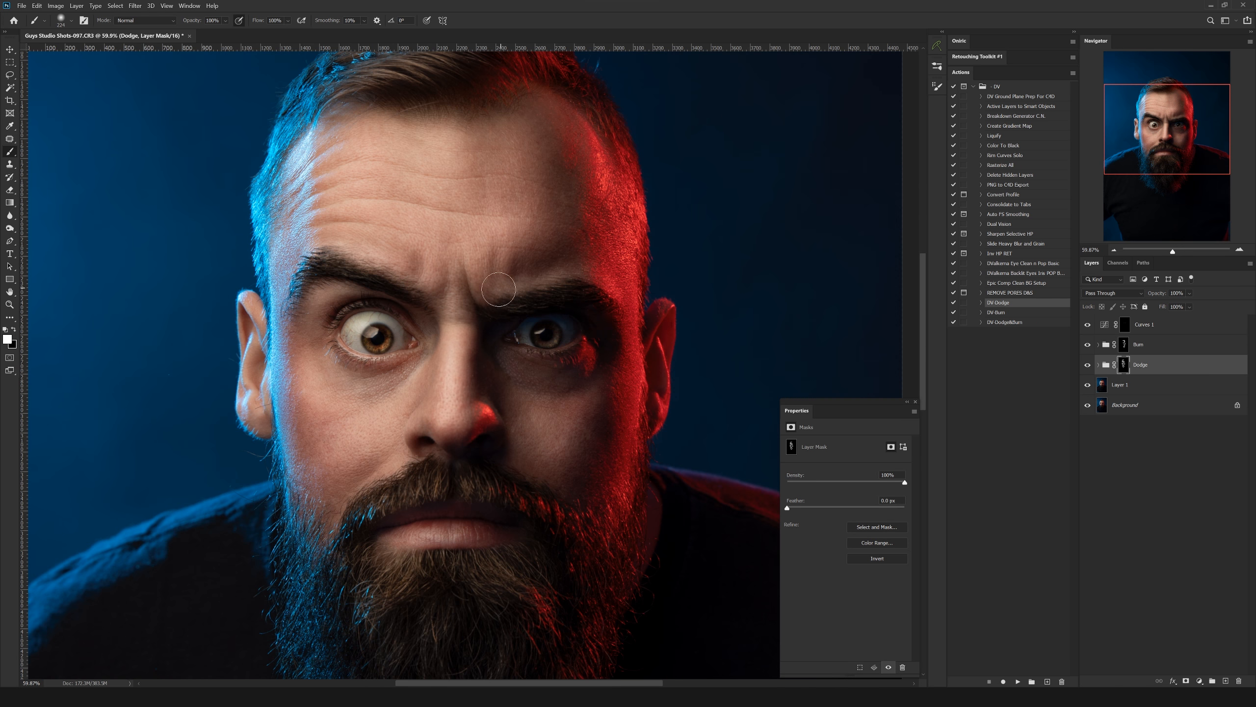
{"action": "mouse_move", "coordinate": [479, 292]}
{"action": "left_mouse_down"}
{"action": "mouse_move", "coordinate": [468, 316]}
{"action": "mouse_move", "coordinate": [463, 300]}
{"action": "left_mouse_up"}
{"action": "scroll", "coordinate": [460, 296], "scroll_direction": "down", "scroll_amount": 7}
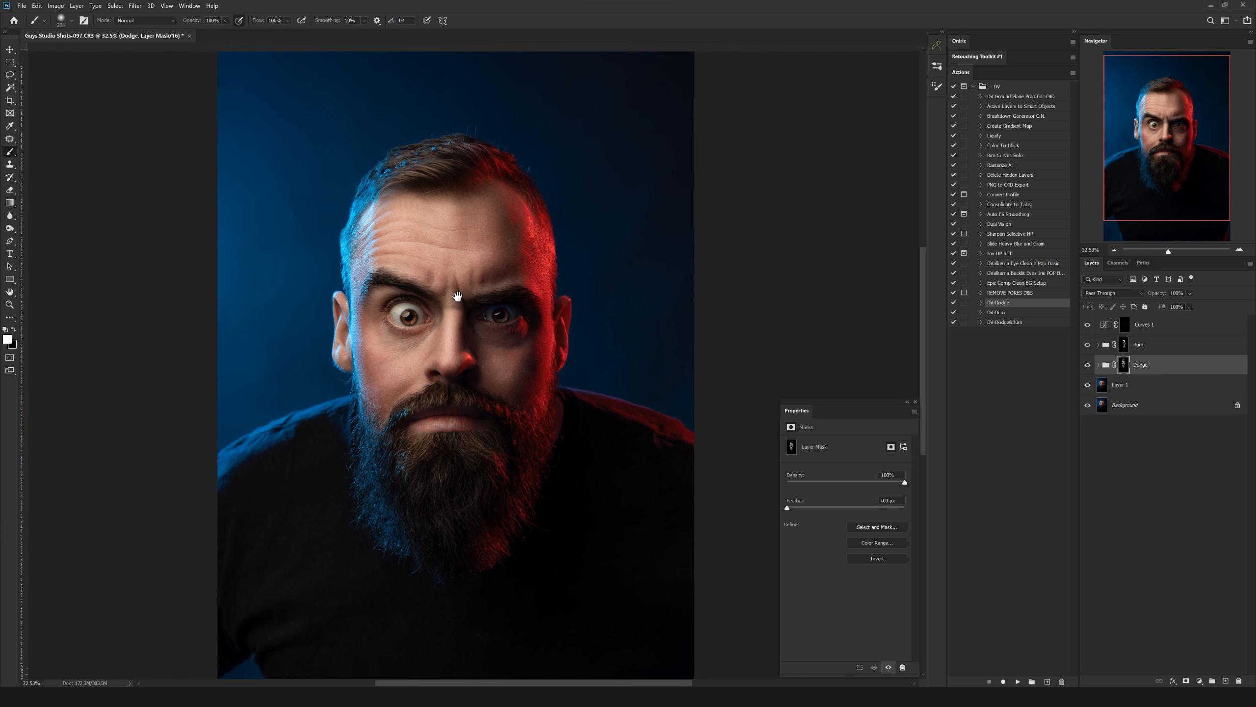
{"action": "scroll", "coordinate": [460, 295], "scroll_direction": "up", "scroll_amount": 5}
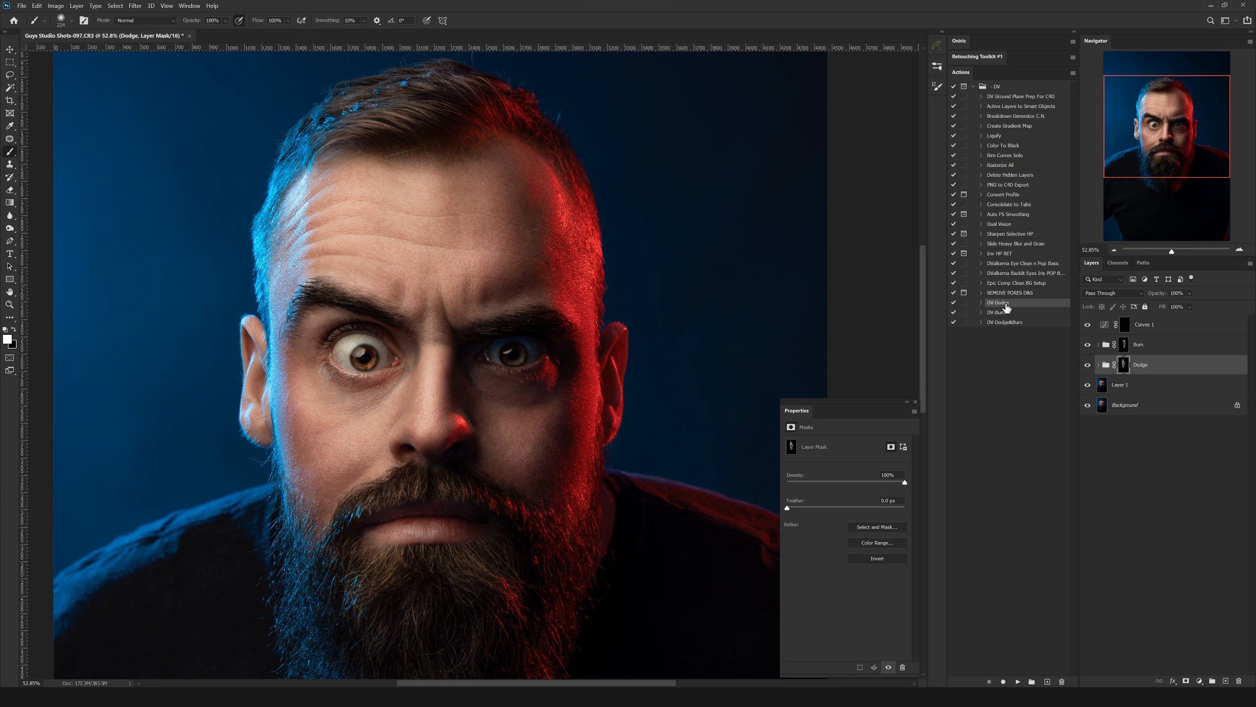
{"action": "left_click", "coordinate": [1018, 681]}
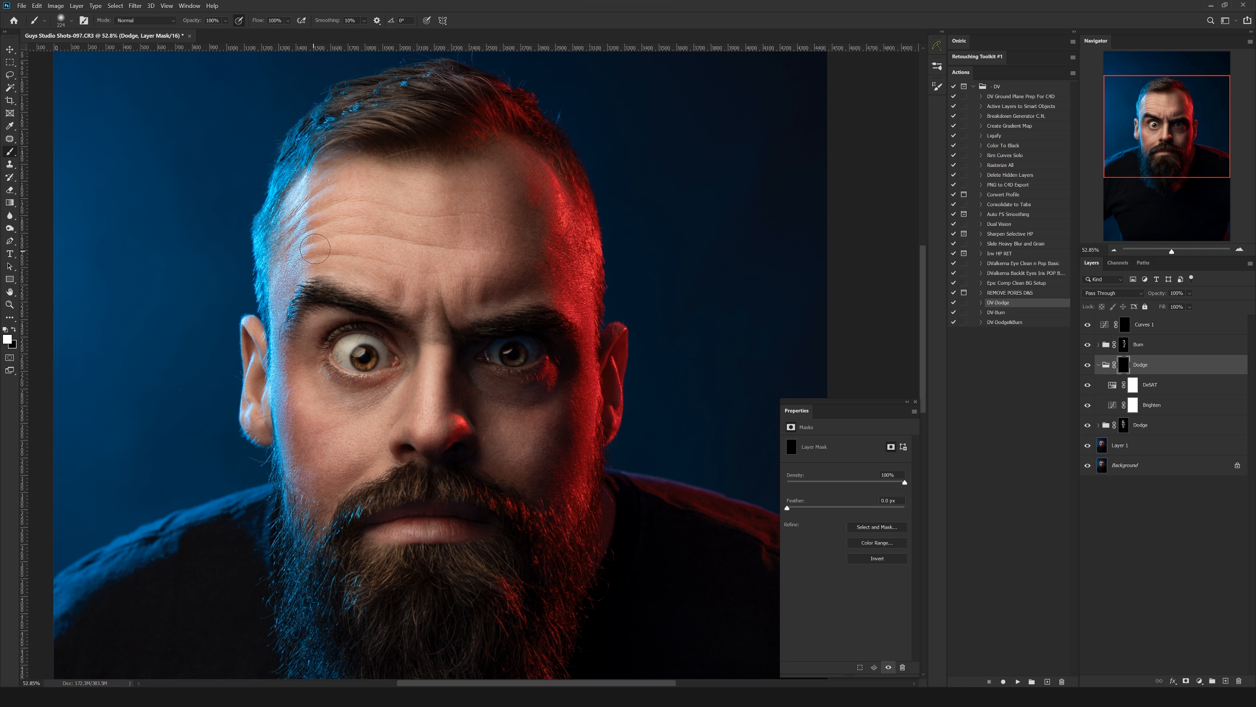
Step: Choose the D&B DV brush preset and paint white on the new Dodge group's mask over the forehead highlights
{"action": "left_click_drag", "start_coordinate": [356, 209], "coordinate": [390, 202]}
{"action": "right_click", "coordinate": [389, 201]}
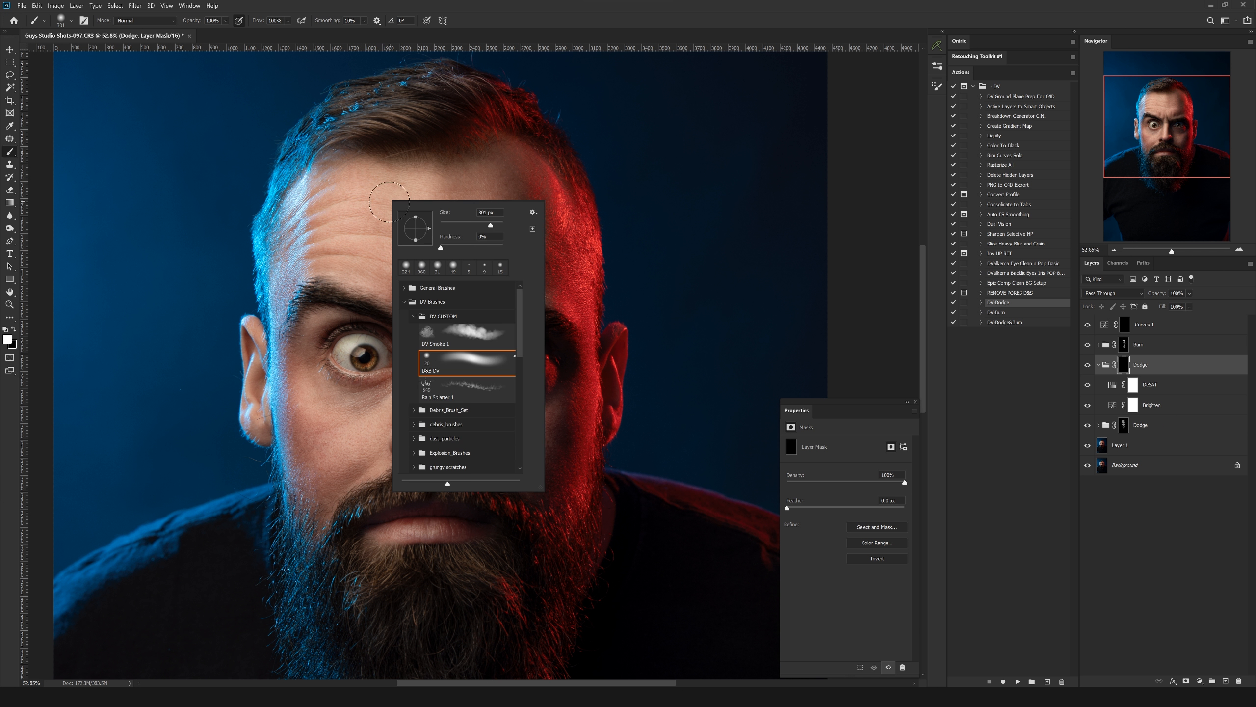
{"action": "left_click", "coordinate": [462, 359]}
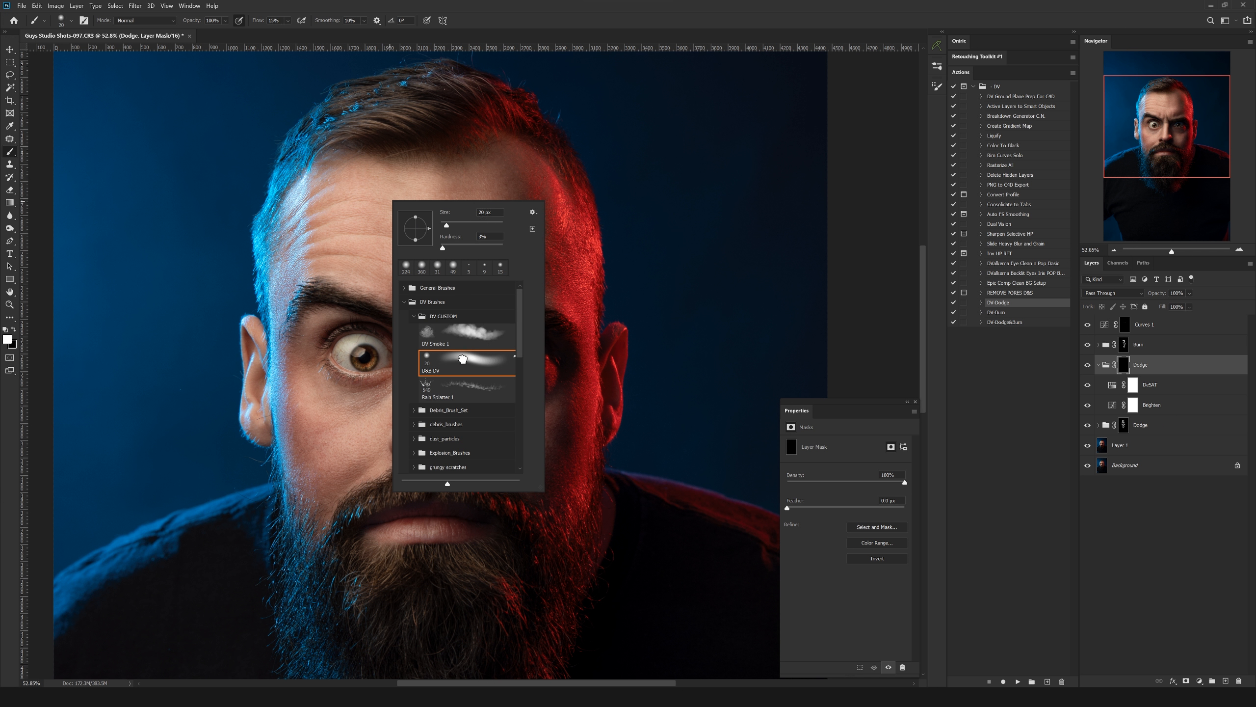
{"action": "left_click", "coordinate": [562, 26]}
{"action": "mouse_move", "coordinate": [357, 216]}
{"action": "left_mouse_down"}
{"action": "mouse_move", "coordinate": [395, 196]}
{"action": "mouse_move", "coordinate": [418, 106]}
{"action": "mouse_move", "coordinate": [404, 60]}
{"action": "left_mouse_up"}
{"action": "mouse_move", "coordinate": [368, 188]}
{"action": "left_mouse_down"}
{"action": "mouse_move", "coordinate": [346, 167]}
{"action": "mouse_move", "coordinate": [355, 199]}
{"action": "mouse_move", "coordinate": [314, 270]}
{"action": "mouse_move", "coordinate": [356, 257]}
{"action": "mouse_move", "coordinate": [361, 282]}
{"action": "mouse_move", "coordinate": [393, 286]}
{"action": "mouse_move", "coordinate": [485, 256]}
{"action": "mouse_move", "coordinate": [481, 272]}
{"action": "mouse_move", "coordinate": [444, 264]}
{"action": "mouse_move", "coordinate": [388, 293]}
{"action": "left_mouse_up"}
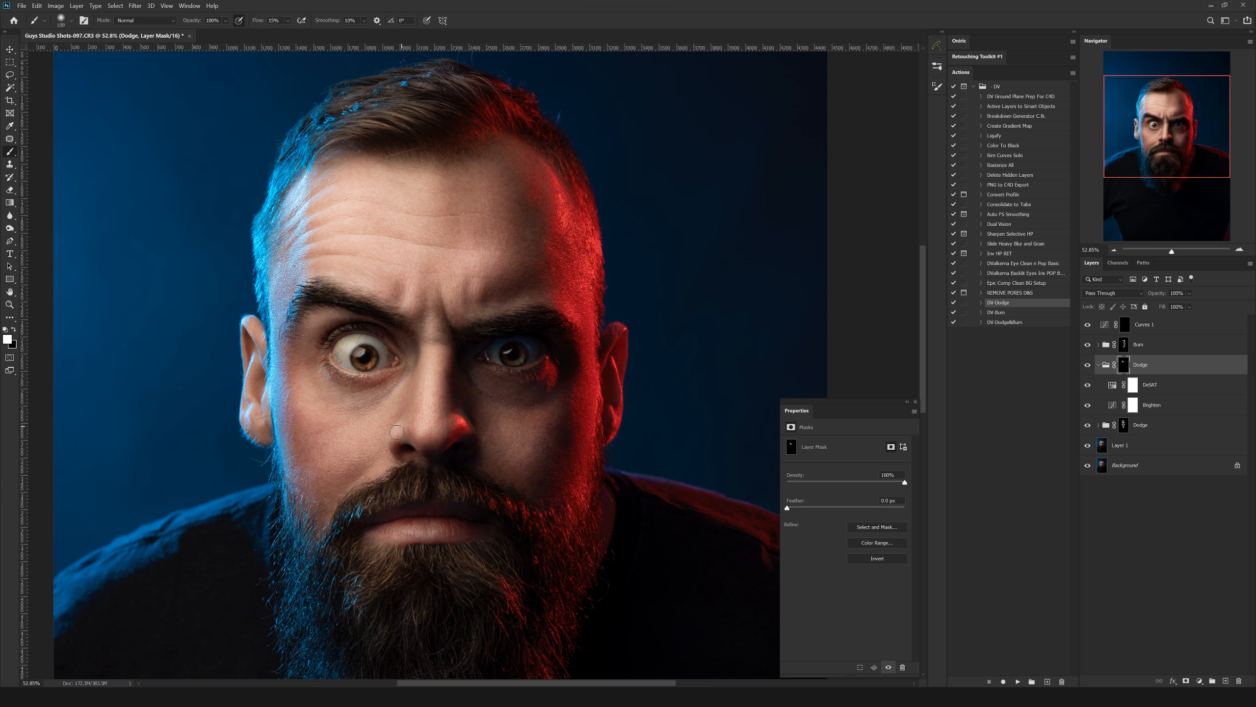
Step: Paint white on the Dodge mask to brighten the cheek, the bridge of the nose and the skin around the eyes
{"action": "mouse_move", "coordinate": [325, 397]}
{"action": "left_mouse_down"}
{"action": "mouse_move", "coordinate": [344, 395]}
{"action": "mouse_move", "coordinate": [305, 407]}
{"action": "mouse_move", "coordinate": [328, 461]}
{"action": "left_mouse_up"}
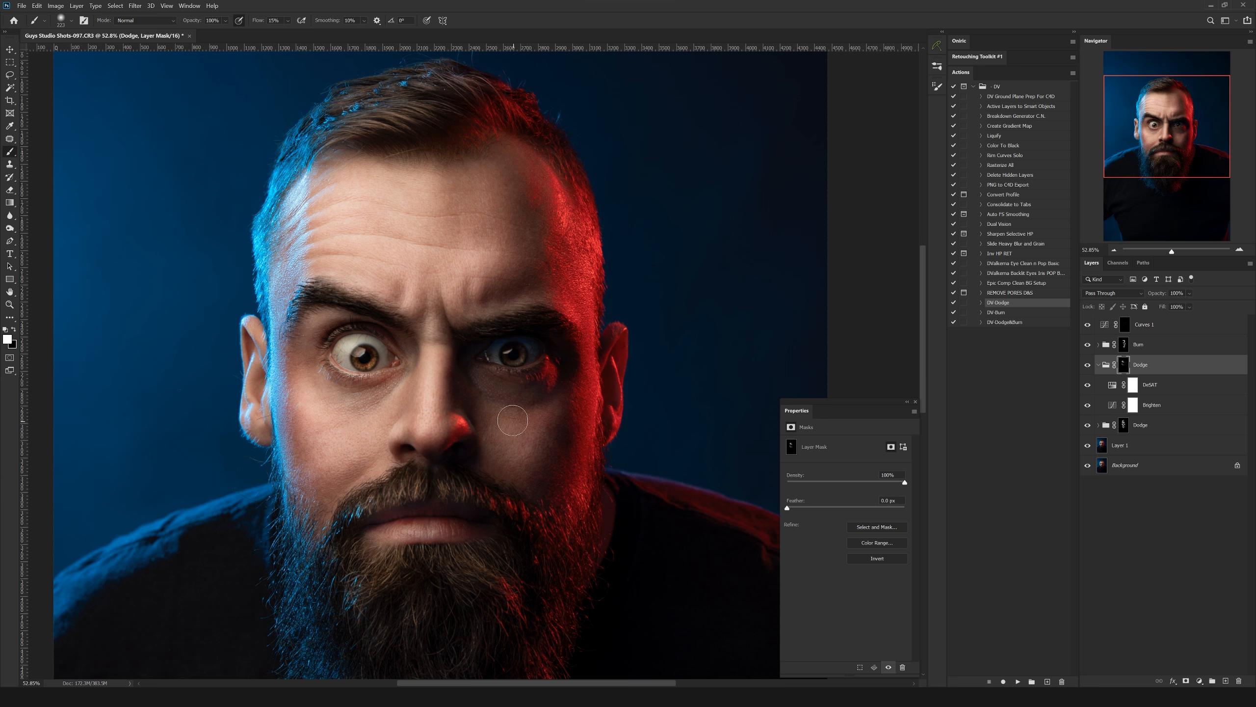
{"action": "left_click_drag", "start_coordinate": [440, 354], "coordinate": [500, 363]}
{"action": "mouse_move", "coordinate": [420, 347]}
{"action": "left_mouse_down"}
{"action": "mouse_move", "coordinate": [382, 348]}
{"action": "mouse_move", "coordinate": [410, 342]}
{"action": "mouse_move", "coordinate": [383, 371]}
{"action": "mouse_move", "coordinate": [451, 353]}
{"action": "mouse_move", "coordinate": [458, 365]}
{"action": "mouse_move", "coordinate": [398, 348]}
{"action": "mouse_move", "coordinate": [369, 394]}
{"action": "mouse_move", "coordinate": [409, 334]}
{"action": "mouse_move", "coordinate": [372, 396]}
{"action": "mouse_move", "coordinate": [410, 339]}
{"action": "left_mouse_up"}
{"action": "left_click_drag", "start_coordinate": [562, 405], "coordinate": [357, 354]}
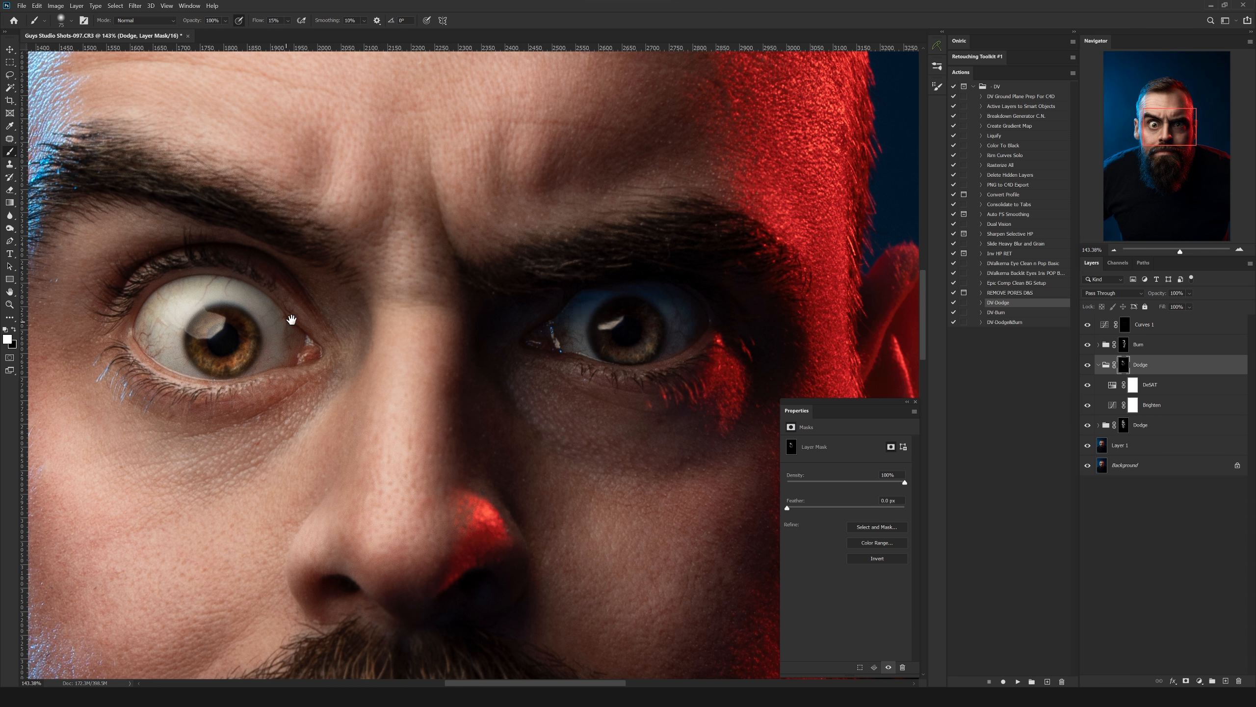
{"action": "left_click_drag", "start_coordinate": [291, 320], "coordinate": [369, 347]}
{"action": "left_click_drag", "start_coordinate": [418, 301], "coordinate": [447, 342]}
Step: Paint white on the Dodge mask along the blue-lit shoulder and beard edge and the red-lit side of the head
{"action": "left_click_drag", "start_coordinate": [335, 326], "coordinate": [302, 249]}
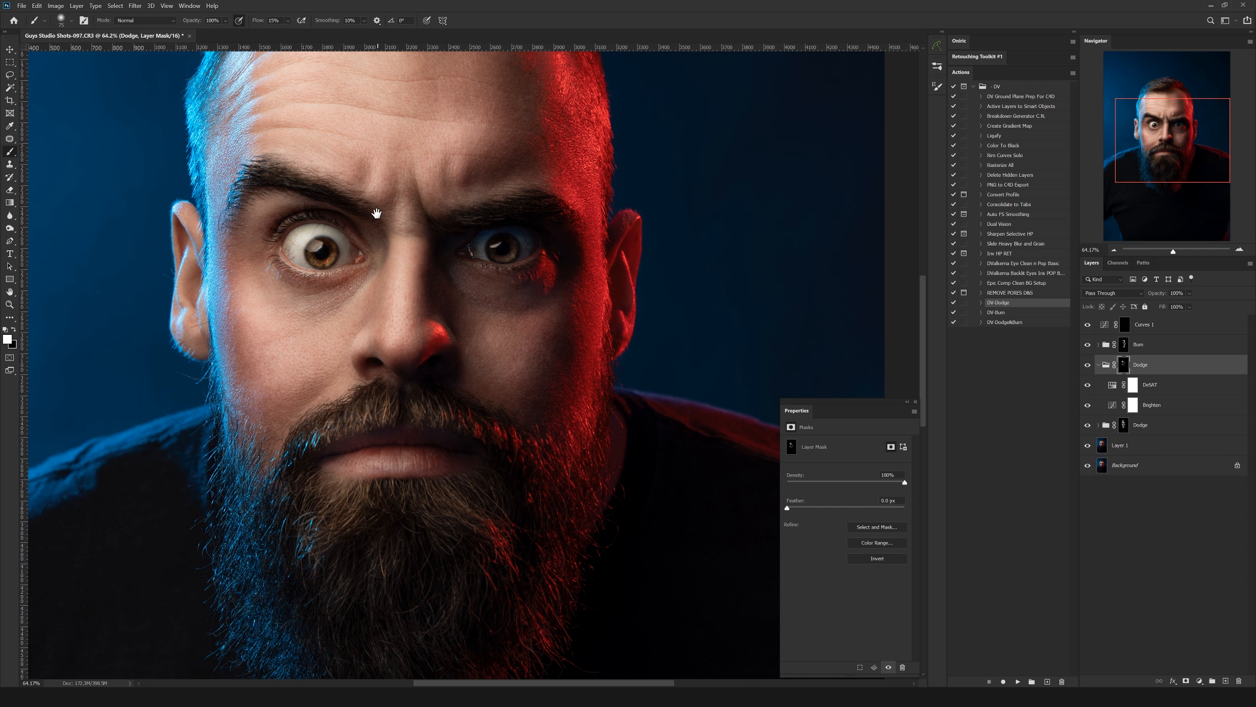
{"action": "left_click_drag", "start_coordinate": [404, 251], "coordinate": [448, 359]}
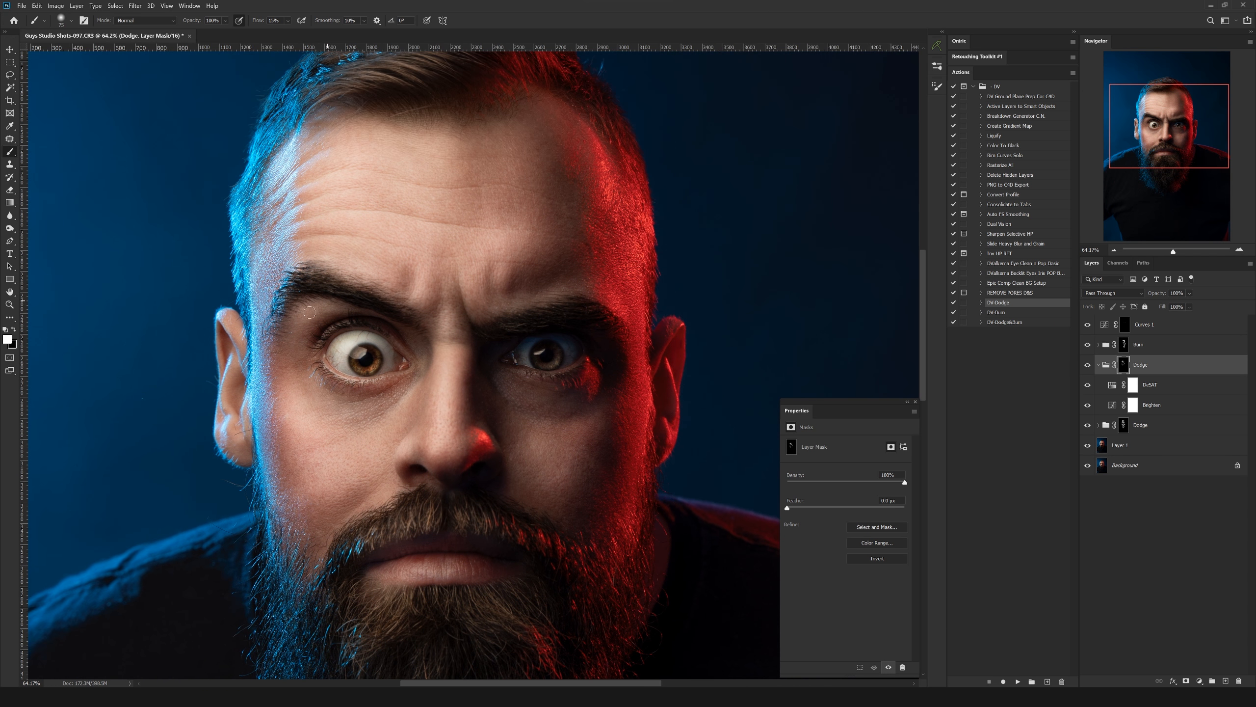
{"action": "left_click_drag", "start_coordinate": [483, 342], "coordinate": [537, 292]}
{"action": "scroll", "coordinate": [470, 314], "scroll_direction": "up", "scroll_amount": 5}
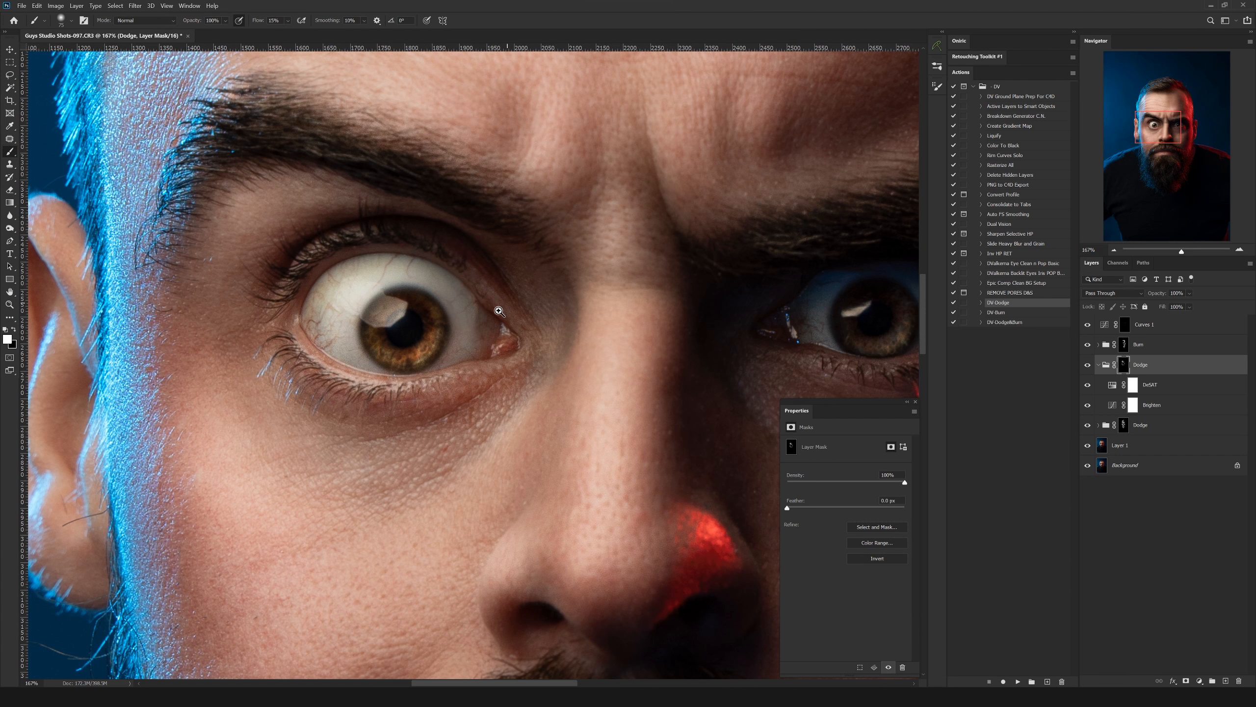
{"action": "key", "text": "ctrl+0"}
{"action": "left_click_drag", "start_coordinate": [430, 325], "coordinate": [394, 310]}
{"action": "mouse_move", "coordinate": [453, 370]}
{"action": "left_mouse_down"}
{"action": "mouse_move", "coordinate": [429, 300]}
{"action": "mouse_move", "coordinate": [465, 258]}
{"action": "left_mouse_up"}
{"action": "left_click_drag", "start_coordinate": [288, 275], "coordinate": [299, 276]}
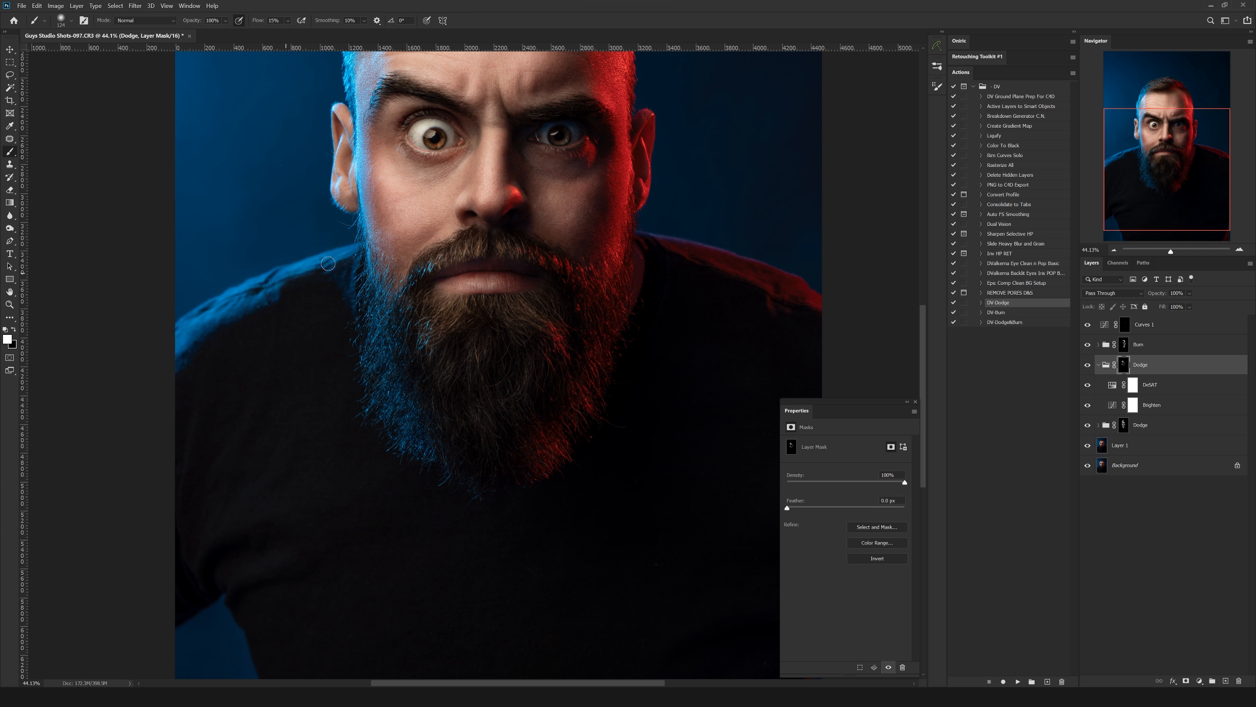
{"action": "left_click_drag", "start_coordinate": [394, 338], "coordinate": [423, 339]}
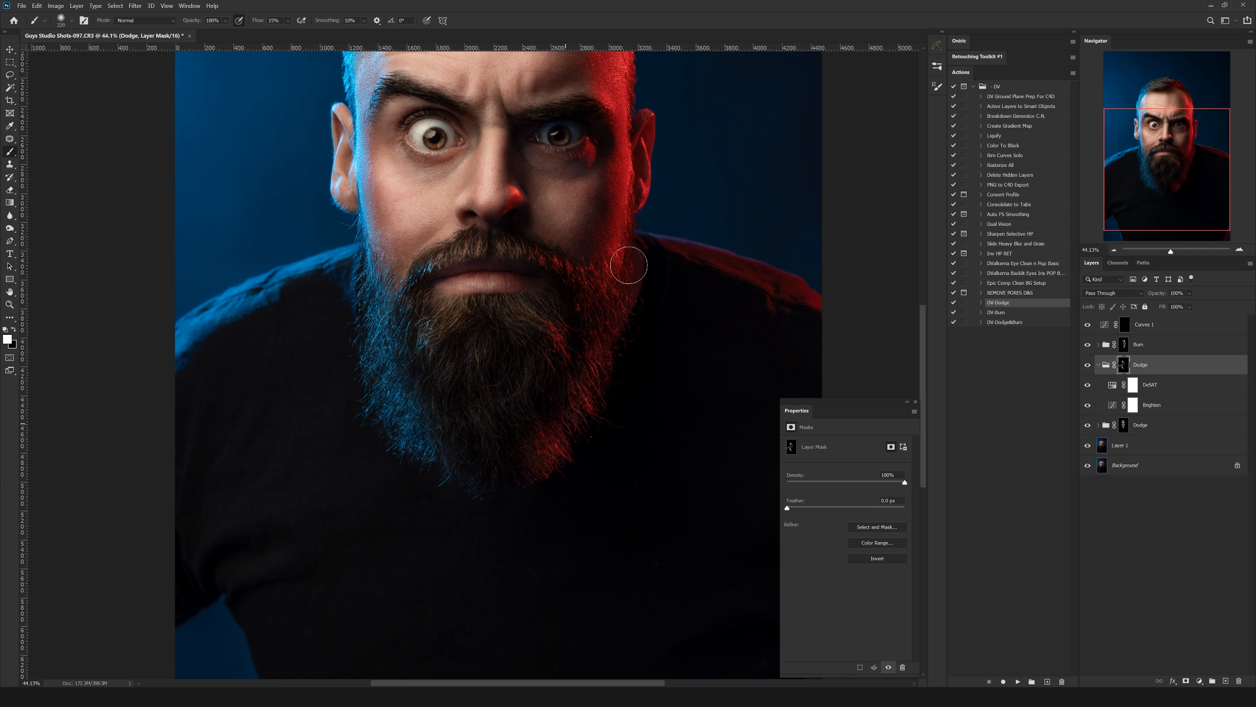
{"action": "left_click_drag", "start_coordinate": [609, 269], "coordinate": [505, 425]}
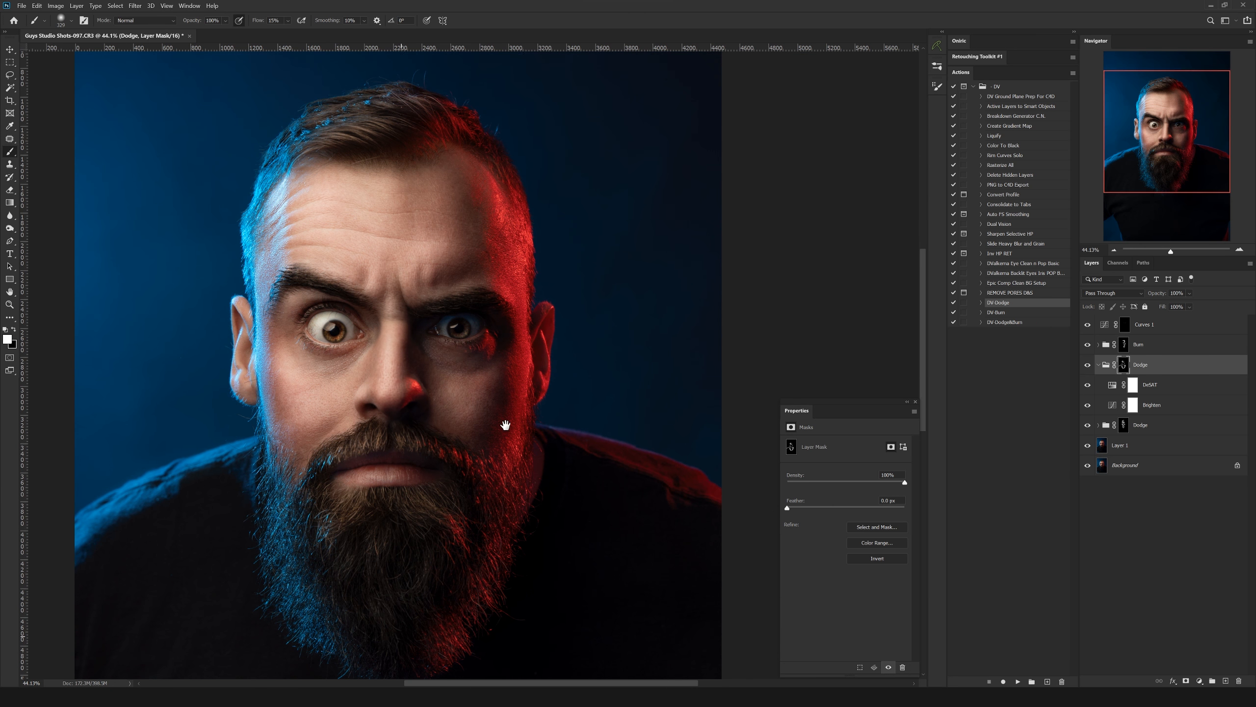
{"action": "mouse_move", "coordinate": [503, 181]}
{"action": "left_mouse_down"}
{"action": "mouse_move", "coordinate": [487, 181]}
{"action": "mouse_move", "coordinate": [522, 287]}
{"action": "left_mouse_up"}
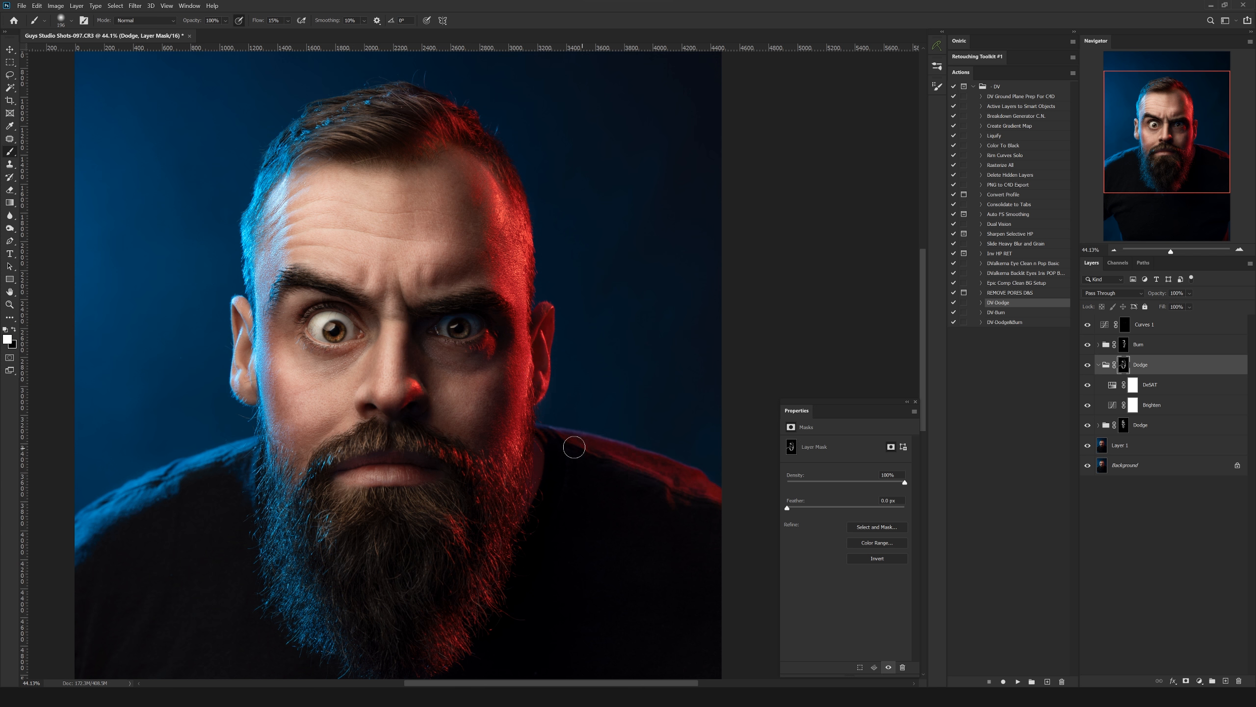
Step: Compare the portrait with every layer above the Background hidden and shown
{"action": "left_click_drag", "start_coordinate": [469, 301], "coordinate": [527, 270]}
{"action": "left_click", "coordinate": [1087, 466], "text": "alt"}
{"action": "left_click", "coordinate": [1086, 466], "text": "alt"}
{"action": "left_click", "coordinate": [1084, 466], "text": "alt"}
{"action": "left_click", "coordinate": [1083, 466], "text": "alt"}
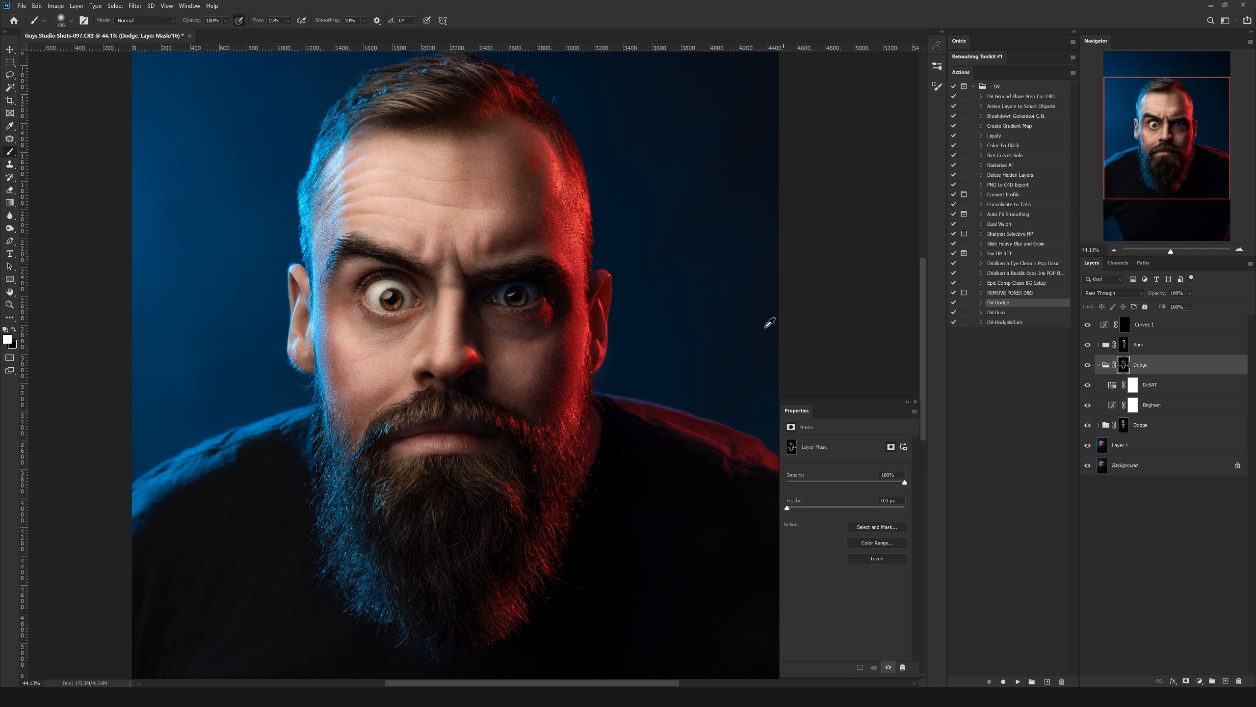
Step: Add a Curves adjustment above Curves 1 and brighten the midtones by raising the curve from input 111 to output 186
{"action": "mouse_move", "coordinate": [446, 272]}
{"action": "left_mouse_down"}
{"action": "mouse_move", "coordinate": [422, 316]}
{"action": "mouse_move", "coordinate": [411, 283]}
{"action": "mouse_move", "coordinate": [462, 245]}
{"action": "mouse_move", "coordinate": [452, 296]}
{"action": "left_mouse_up"}
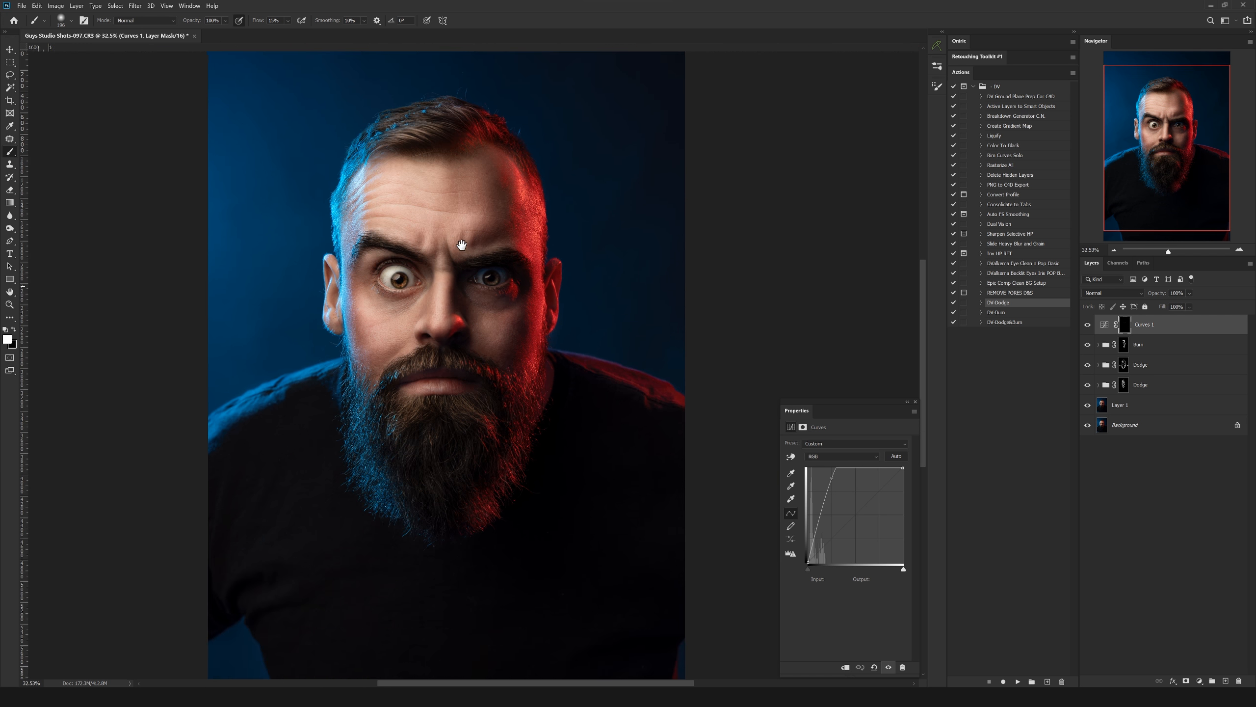
{"action": "left_click_drag", "start_coordinate": [446, 296], "coordinate": [510, 268]}
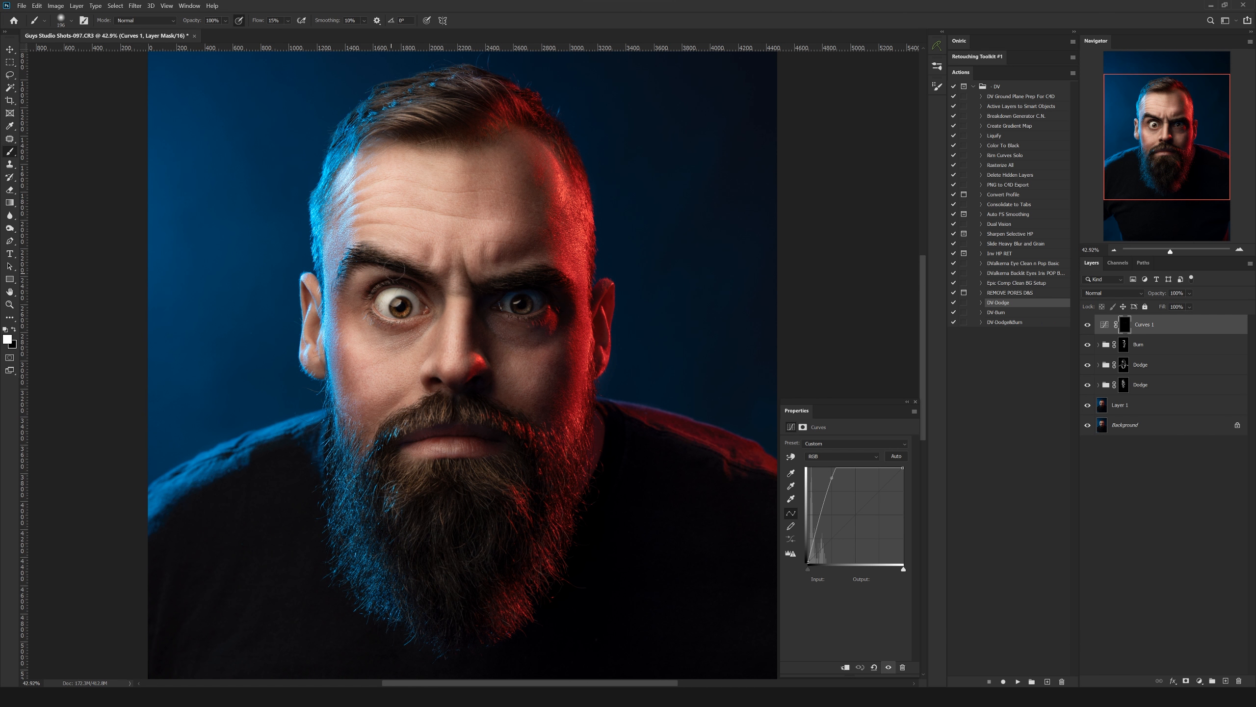
{"action": "left_click", "coordinate": [1104, 324]}
{"action": "left_click", "coordinate": [1199, 682]}
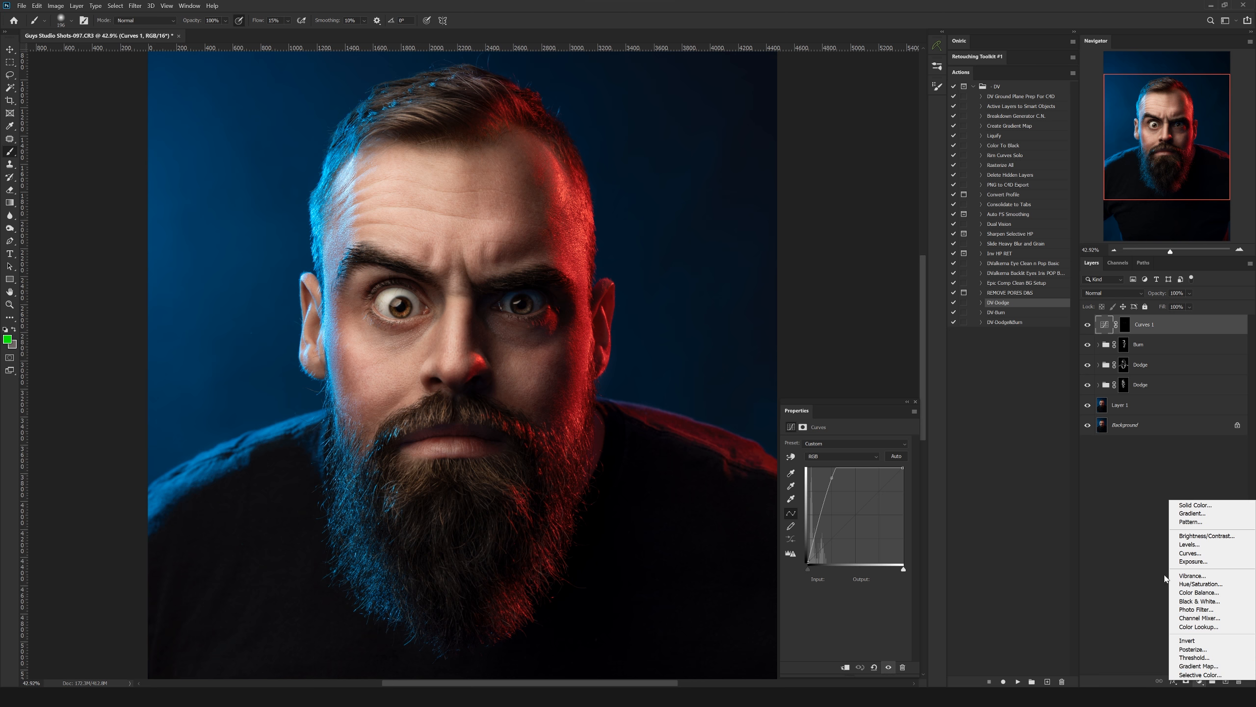
{"action": "left_click", "coordinate": [1198, 554]}
{"action": "left_click_drag", "start_coordinate": [853, 508], "coordinate": [854, 480]}
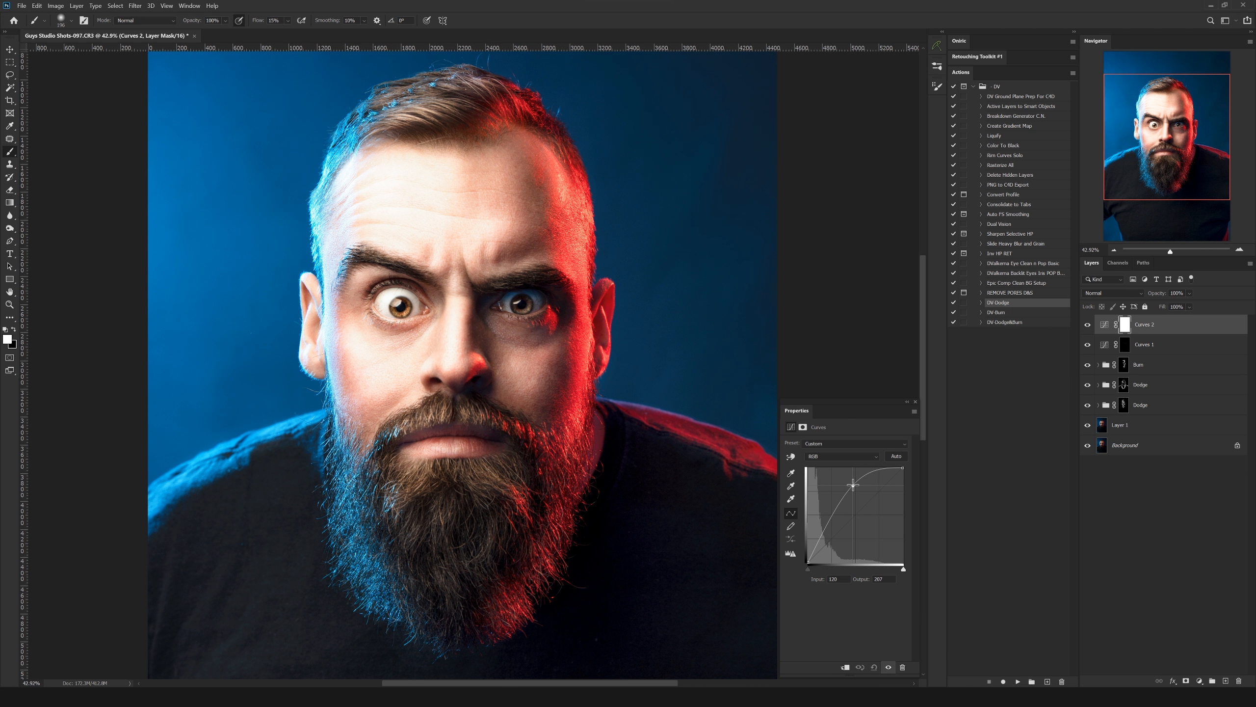
{"action": "left_click_drag", "start_coordinate": [853, 485], "coordinate": [850, 492]}
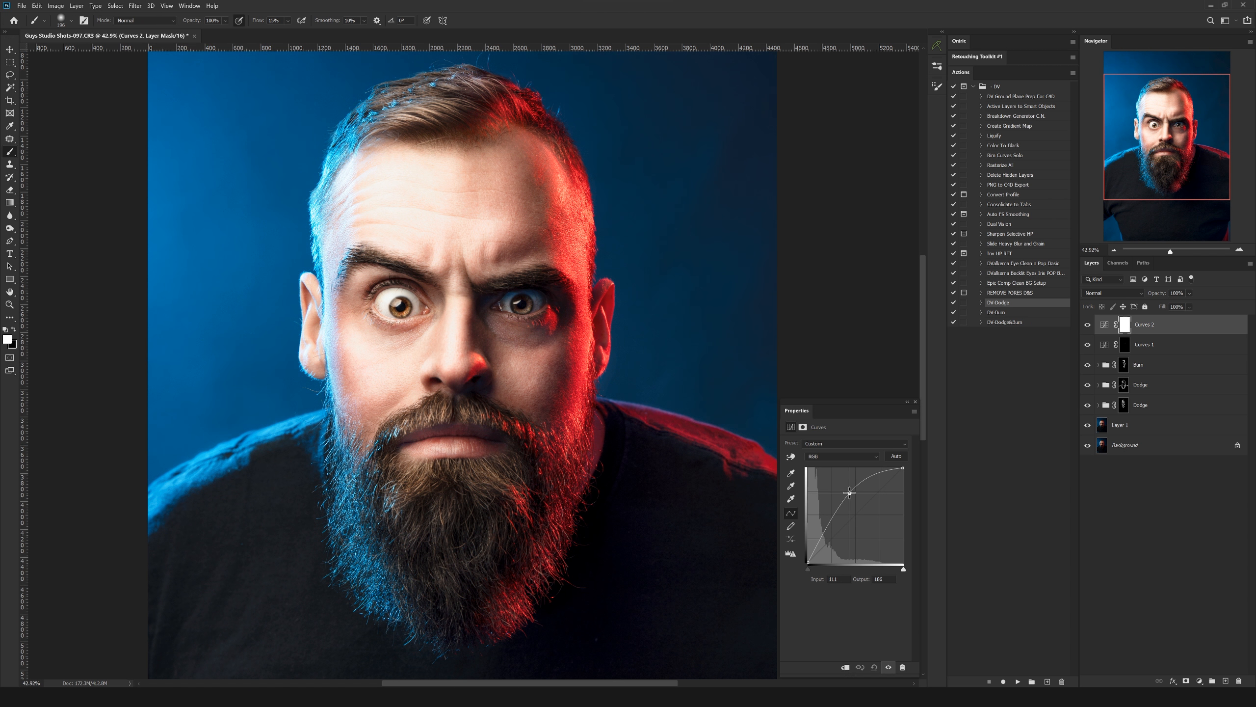
{"action": "left_click_drag", "start_coordinate": [849, 492], "coordinate": [849, 492]}
Step: Limit Curves 2 to the highlights with Blend If, splitting the Underlying Layer's black slider between just above 134 and 255
{"action": "left_click", "coordinate": [1104, 325]}
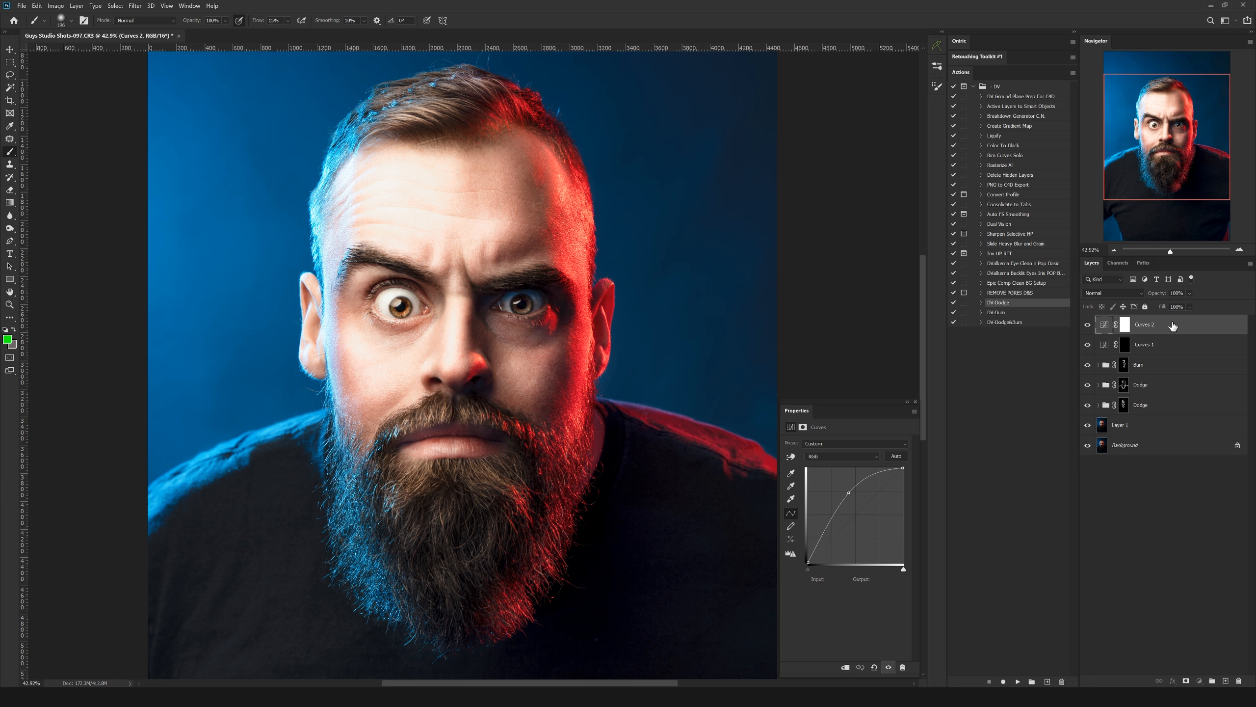
{"action": "double_click", "coordinate": [1143, 331]}
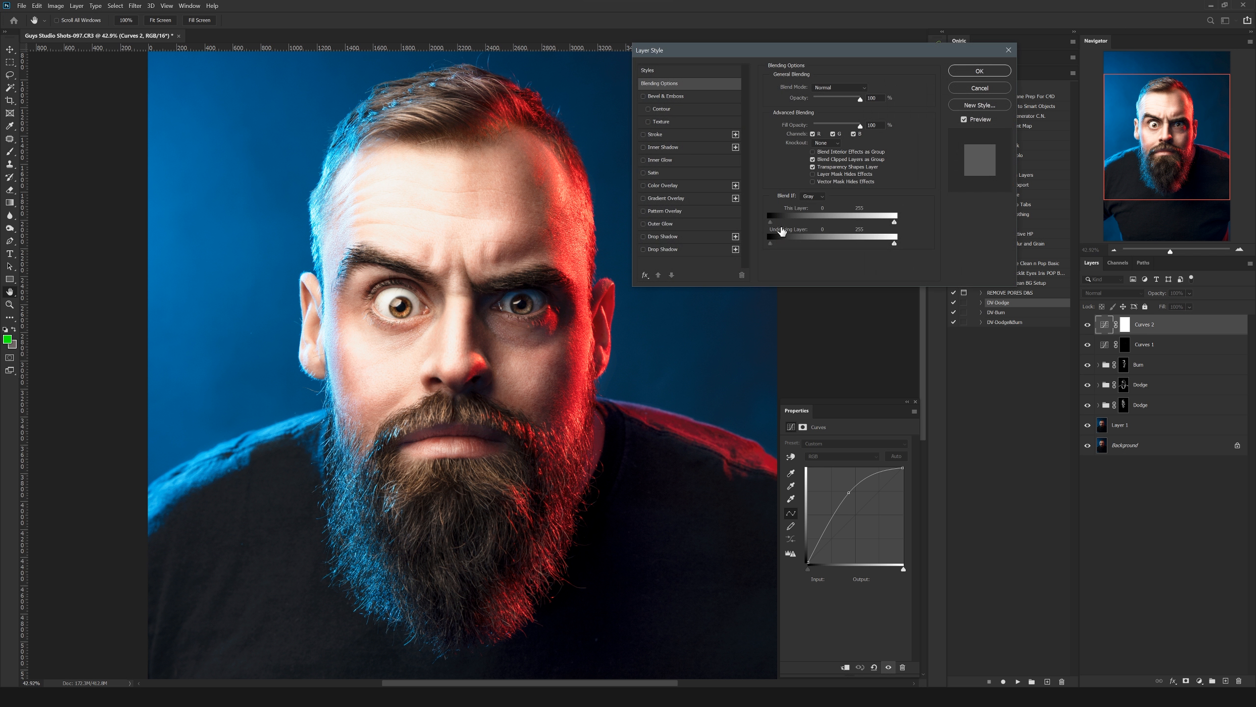
{"action": "left_click_drag", "start_coordinate": [771, 243], "coordinate": [799, 240]}
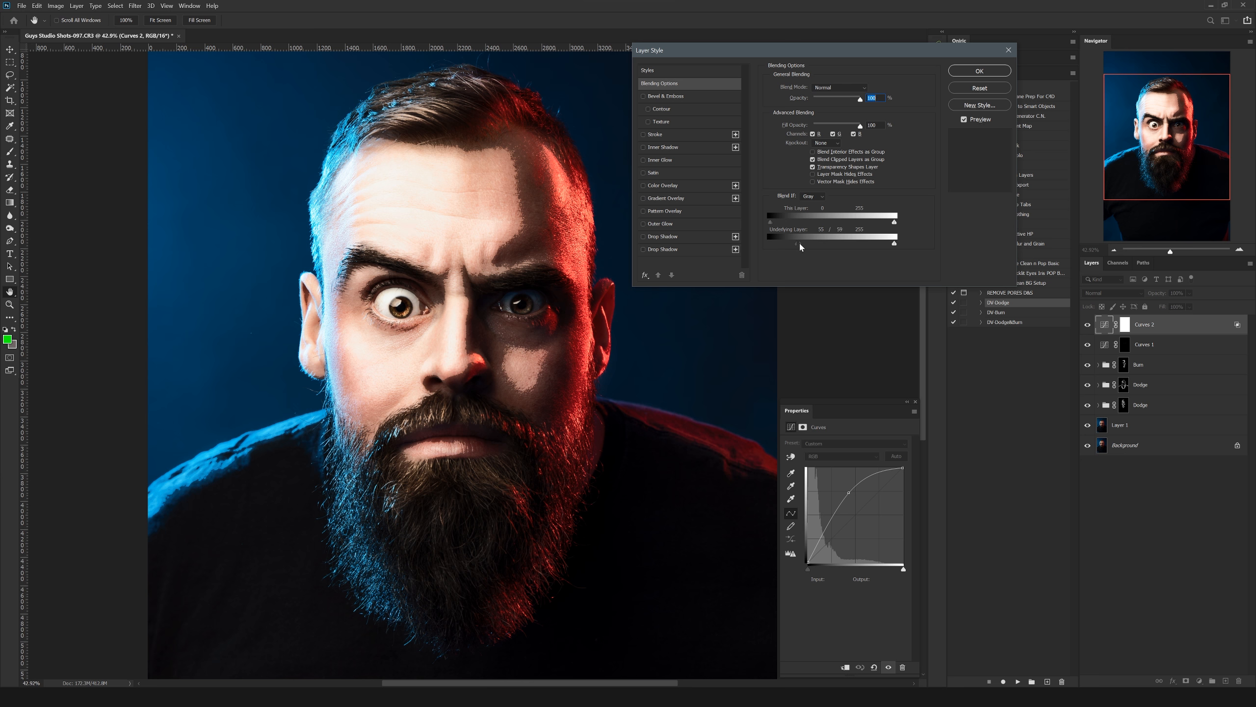
{"action": "left_click_drag", "start_coordinate": [808, 243], "coordinate": [818, 243]}
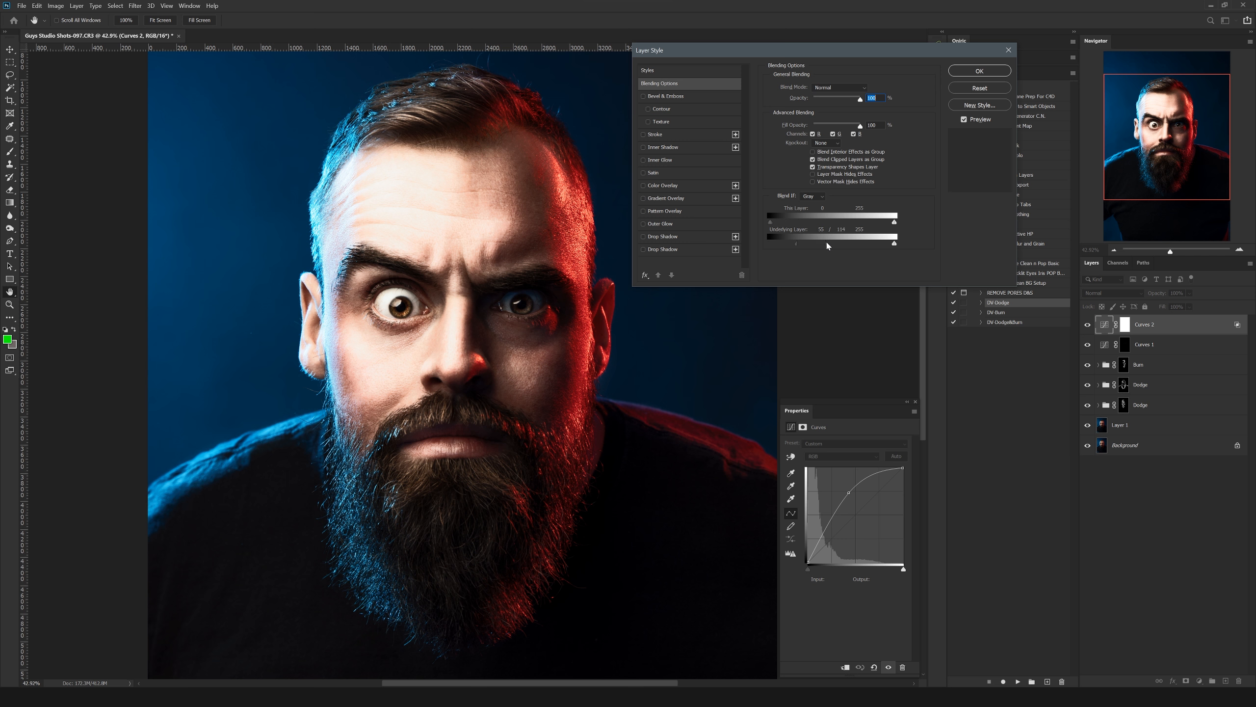
{"action": "left_click_drag", "start_coordinate": [838, 244], "coordinate": [844, 244]}
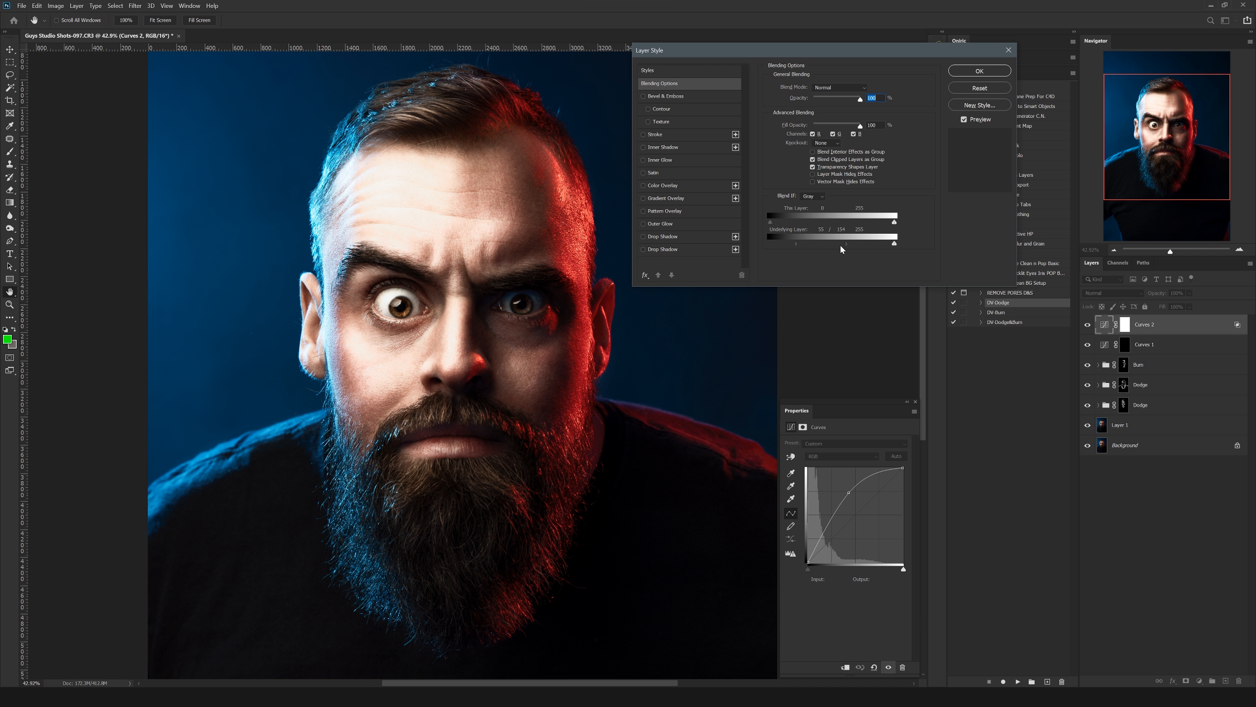
{"action": "left_click_drag", "start_coordinate": [866, 246], "coordinate": [879, 246]}
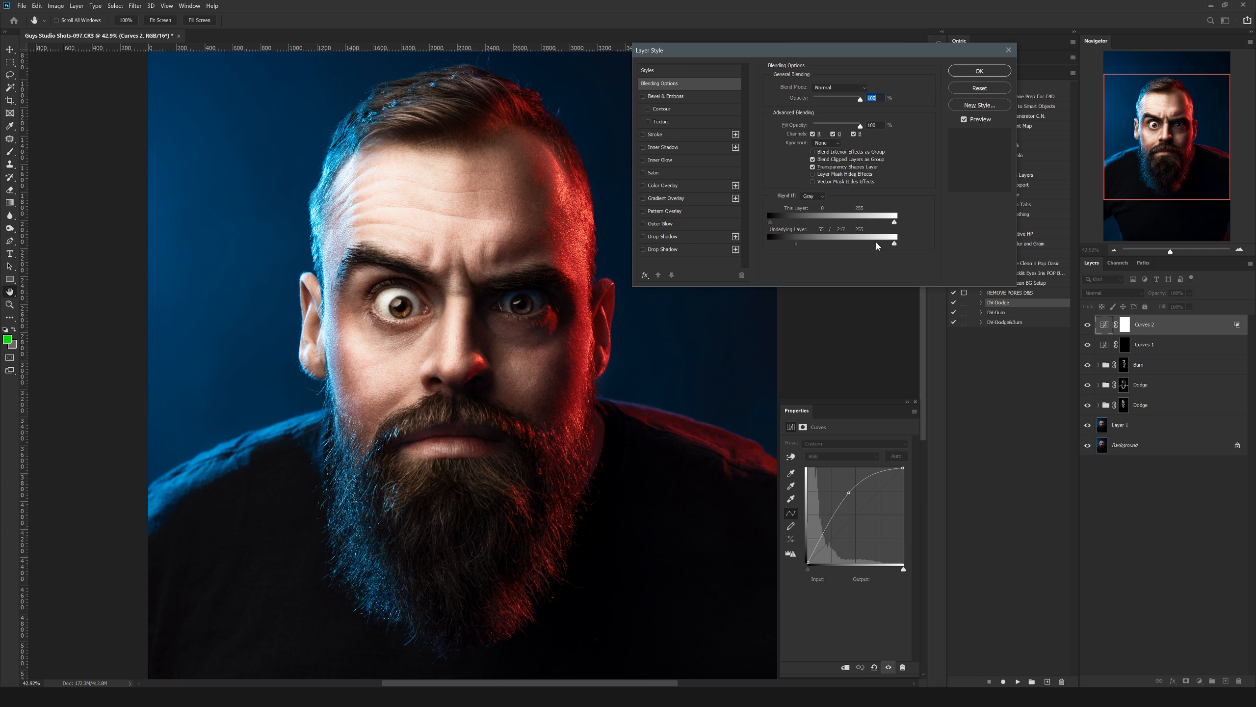
{"action": "left_click_drag", "start_coordinate": [799, 246], "coordinate": [840, 243]}
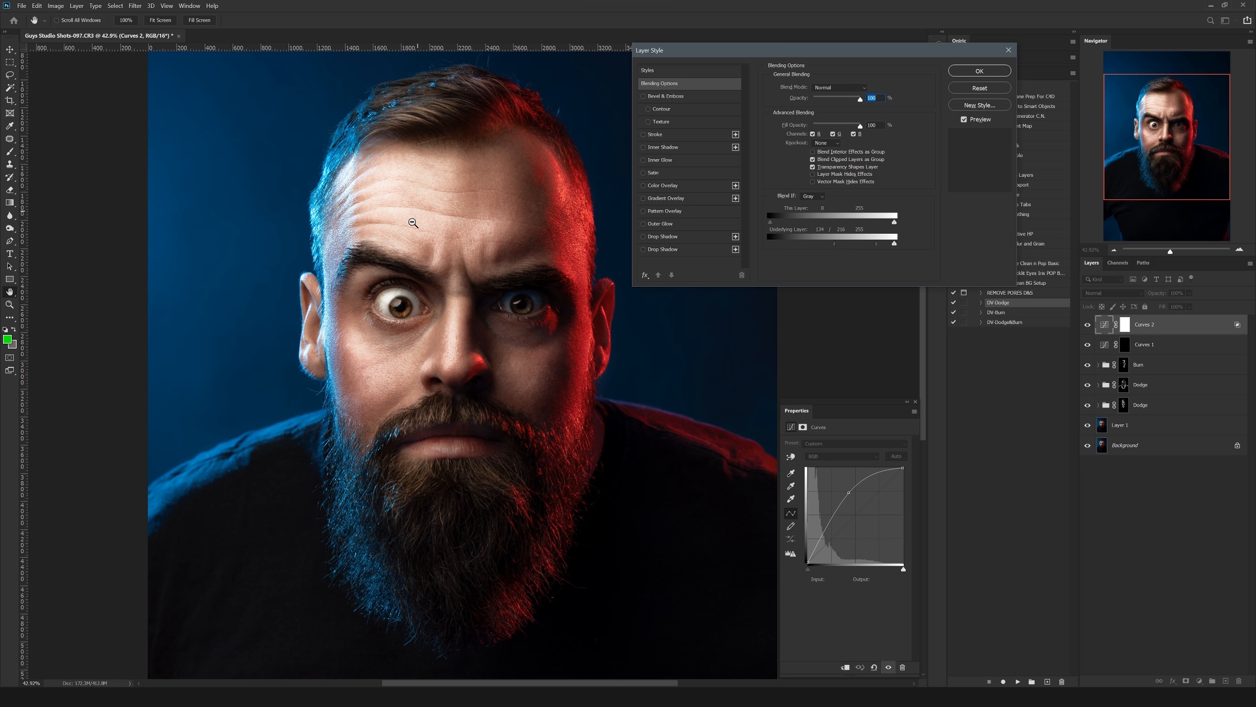
{"action": "left_click_drag", "start_coordinate": [877, 244], "coordinate": [924, 248]}
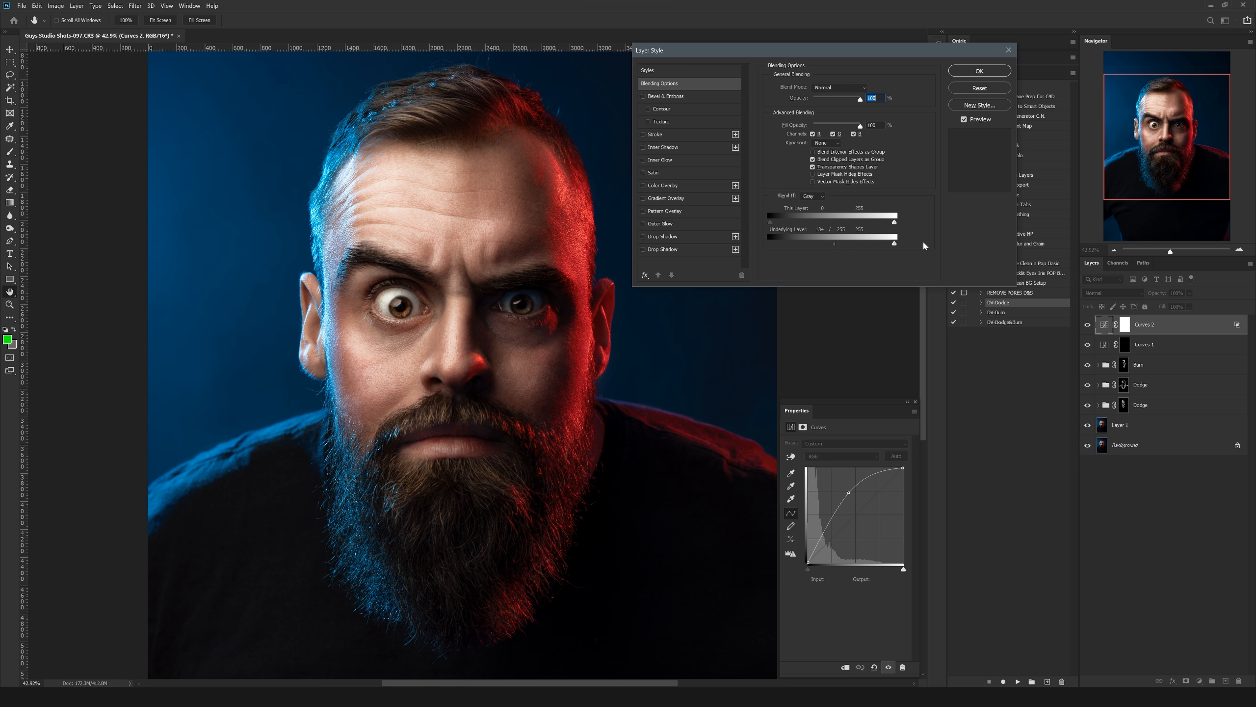
{"action": "mouse_move", "coordinate": [834, 243]}
{"action": "left_mouse_down"}
{"action": "mouse_move", "coordinate": [809, 243]}
{"action": "mouse_move", "coordinate": [856, 244]}
{"action": "mouse_move", "coordinate": [842, 244]}
{"action": "left_mouse_up"}
{"action": "left_click", "coordinate": [980, 71]}
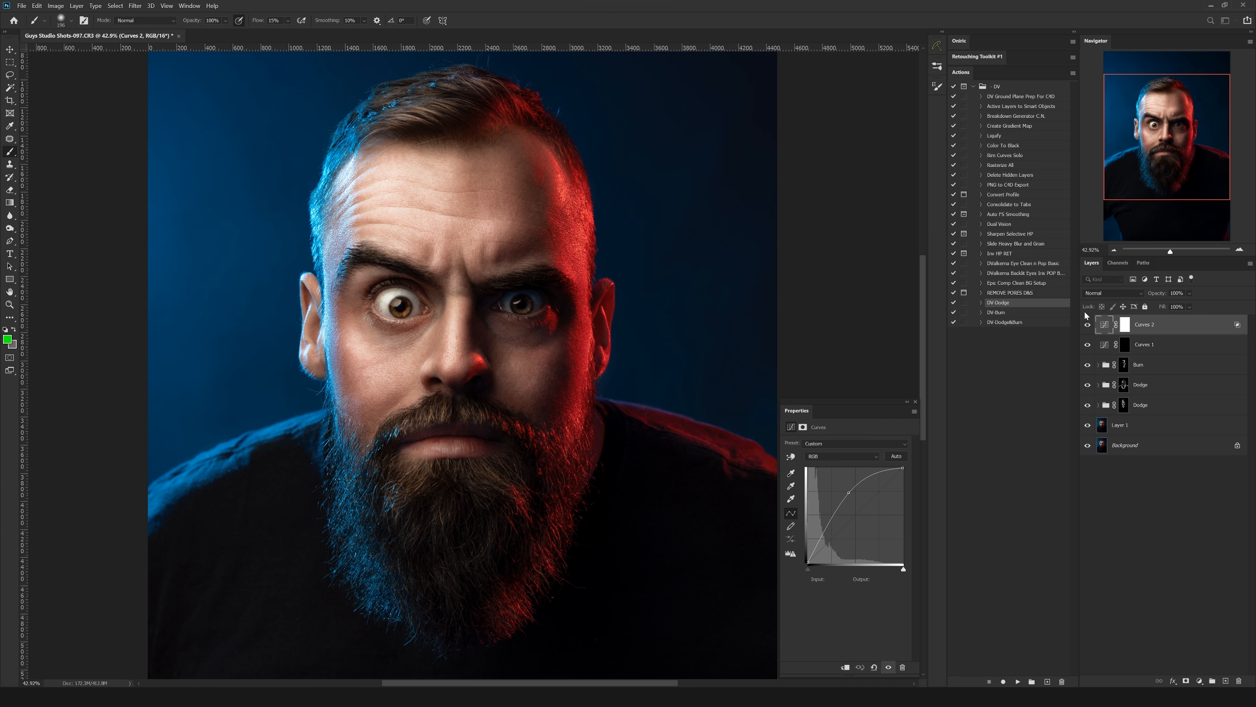
Step: Compare the face with the Curves 2 adjustment hidden and shown
{"action": "left_click", "coordinate": [1086, 326]}
{"action": "left_click", "coordinate": [1086, 326]}
{"action": "left_click", "coordinate": [1084, 326]}
{"action": "left_click", "coordinate": [1083, 327]}
{"action": "left_click", "coordinate": [1086, 325]}
Step: Examine the whole portrait and the face, toggling the visibility of the highlight Curves adjustment to judge its contrast
{"action": "scroll", "coordinate": [467, 298], "scroll_direction": "down", "scroll_amount": 5}
{"action": "left_click_drag", "start_coordinate": [509, 296], "coordinate": [450, 270]}
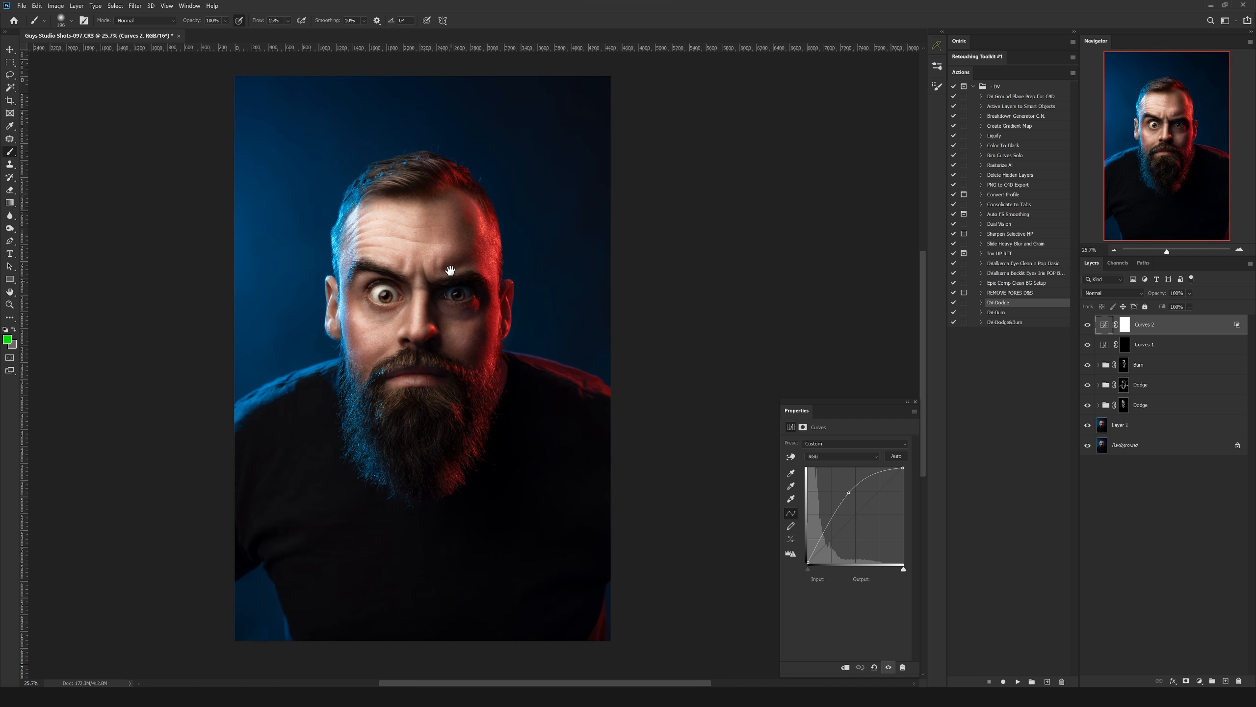
{"action": "left_click_drag", "start_coordinate": [522, 326], "coordinate": [544, 351]}
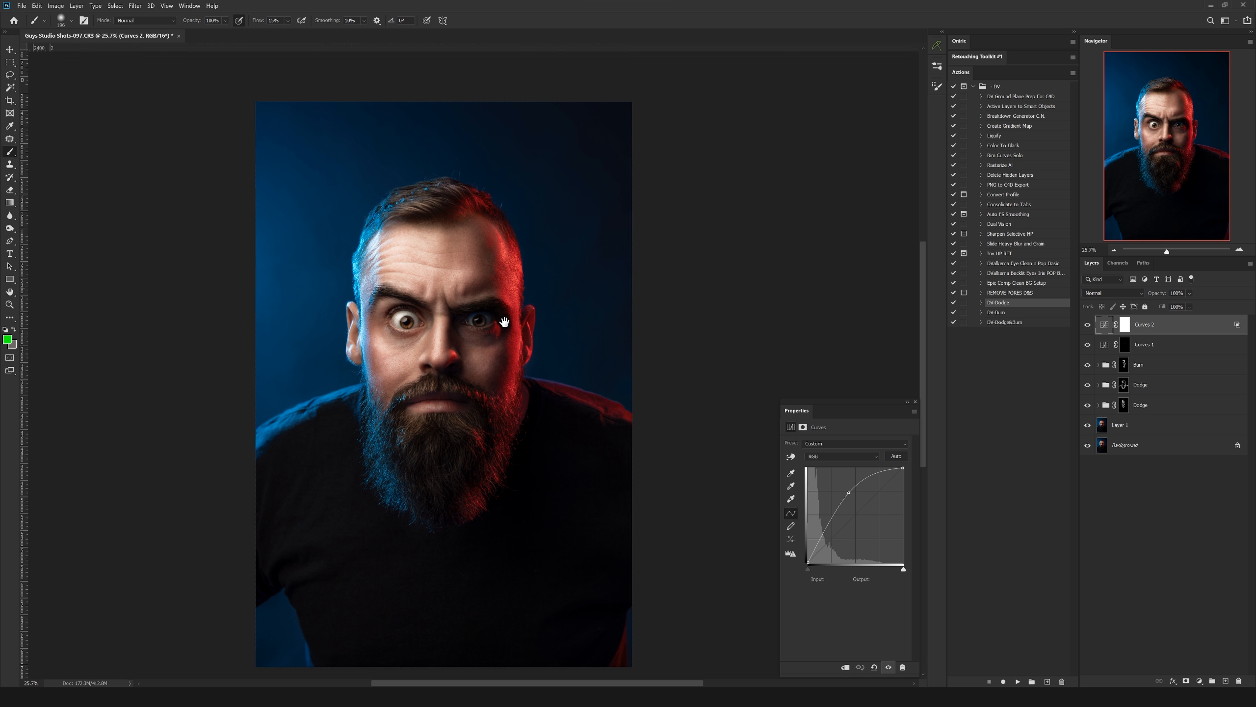
{"action": "scroll", "coordinate": [505, 249], "scroll_direction": "up", "scroll_amount": 4}
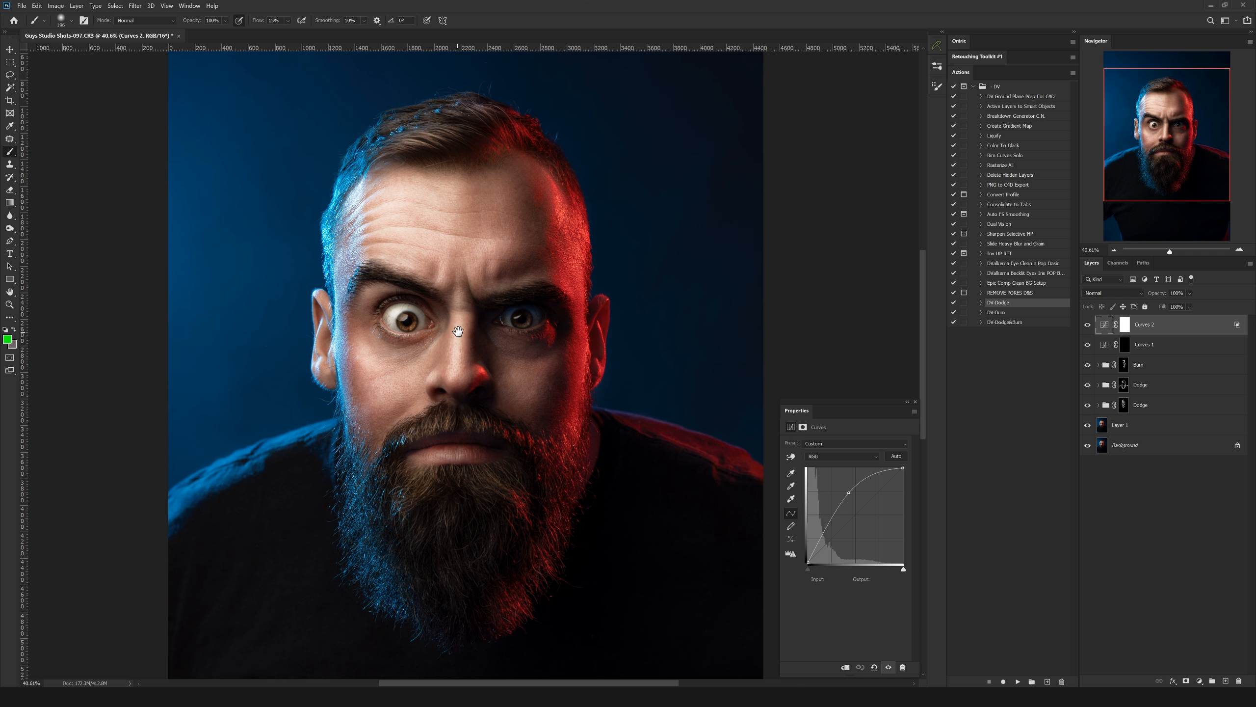
{"action": "left_click_drag", "start_coordinate": [462, 351], "coordinate": [466, 302]}
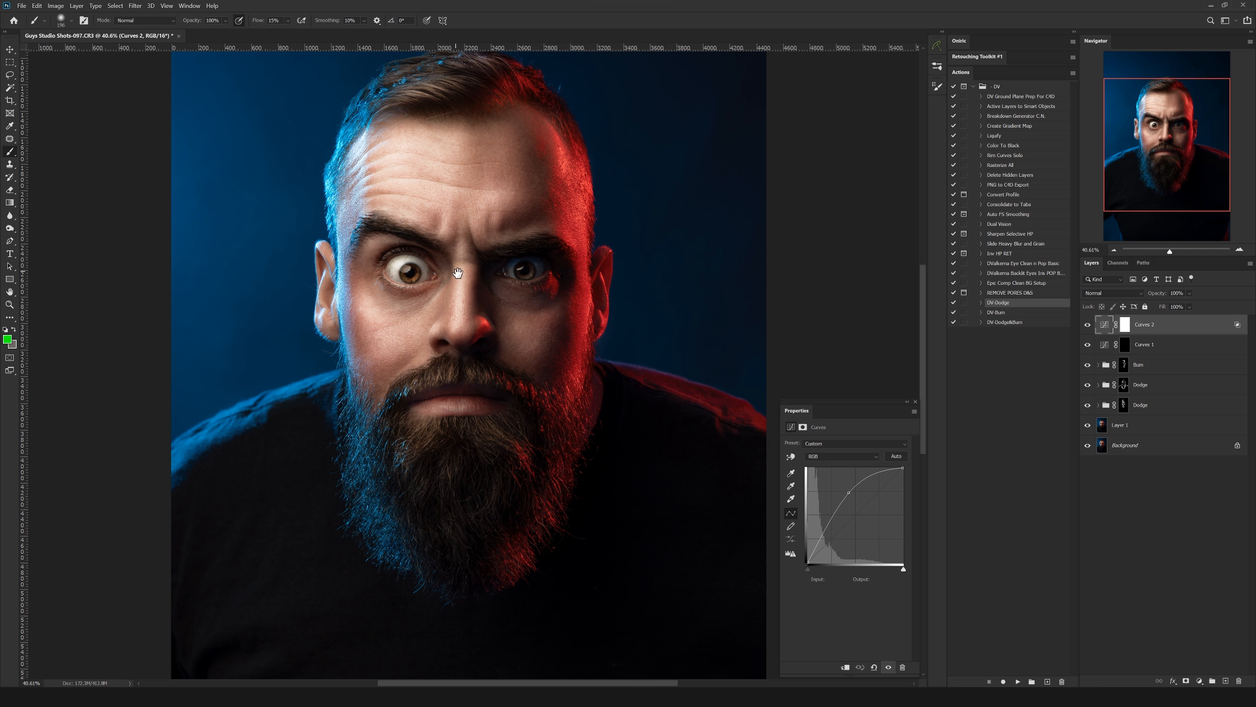
{"action": "left_click_drag", "start_coordinate": [465, 212], "coordinate": [468, 230]}
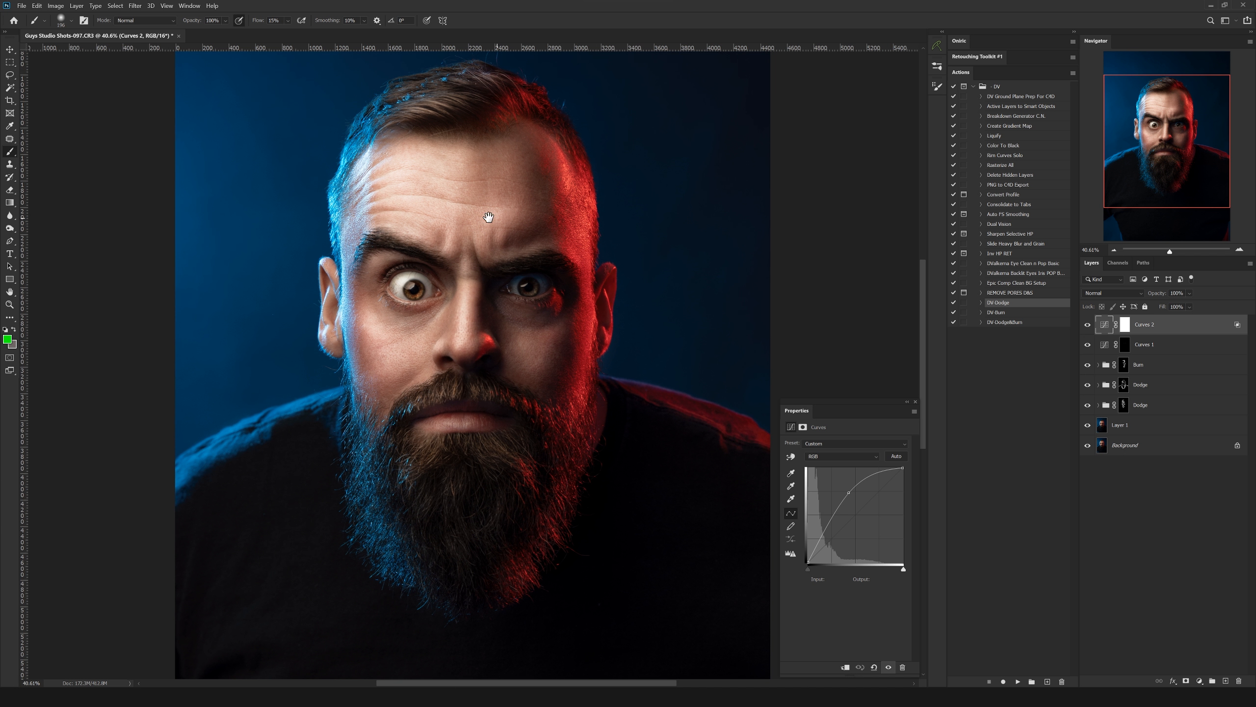
{"action": "left_click", "coordinate": [1087, 326]}
{"action": "left_click", "coordinate": [1087, 326]}
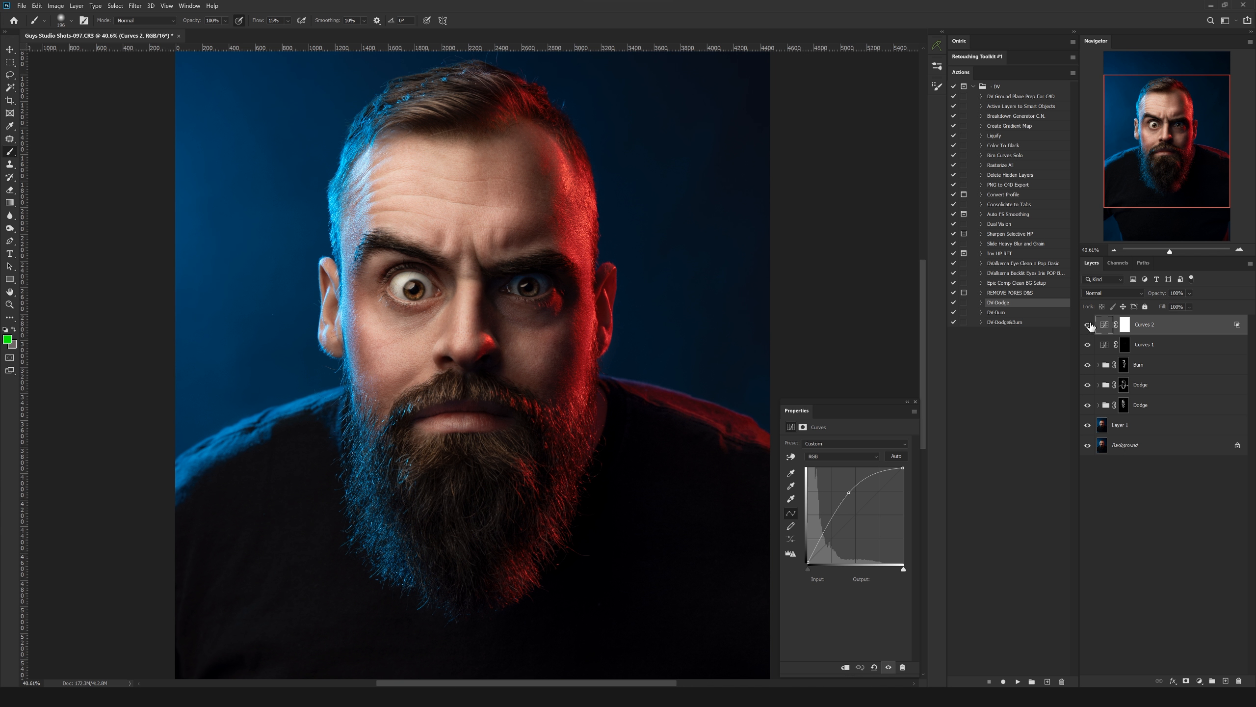
{"action": "left_click", "coordinate": [1088, 345]}
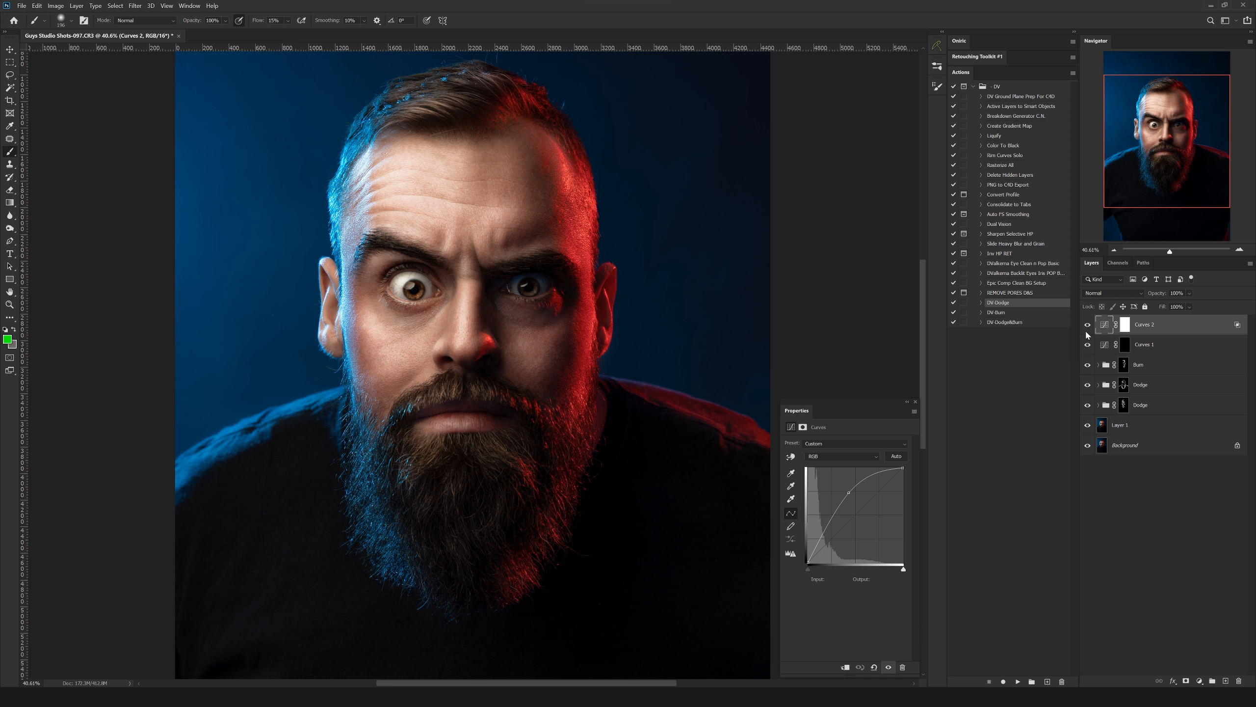
{"action": "left_click", "coordinate": [1087, 326]}
{"action": "left_click", "coordinate": [1087, 326]}
{"action": "scroll", "coordinate": [505, 319], "scroll_direction": "down", "scroll_amount": 5}
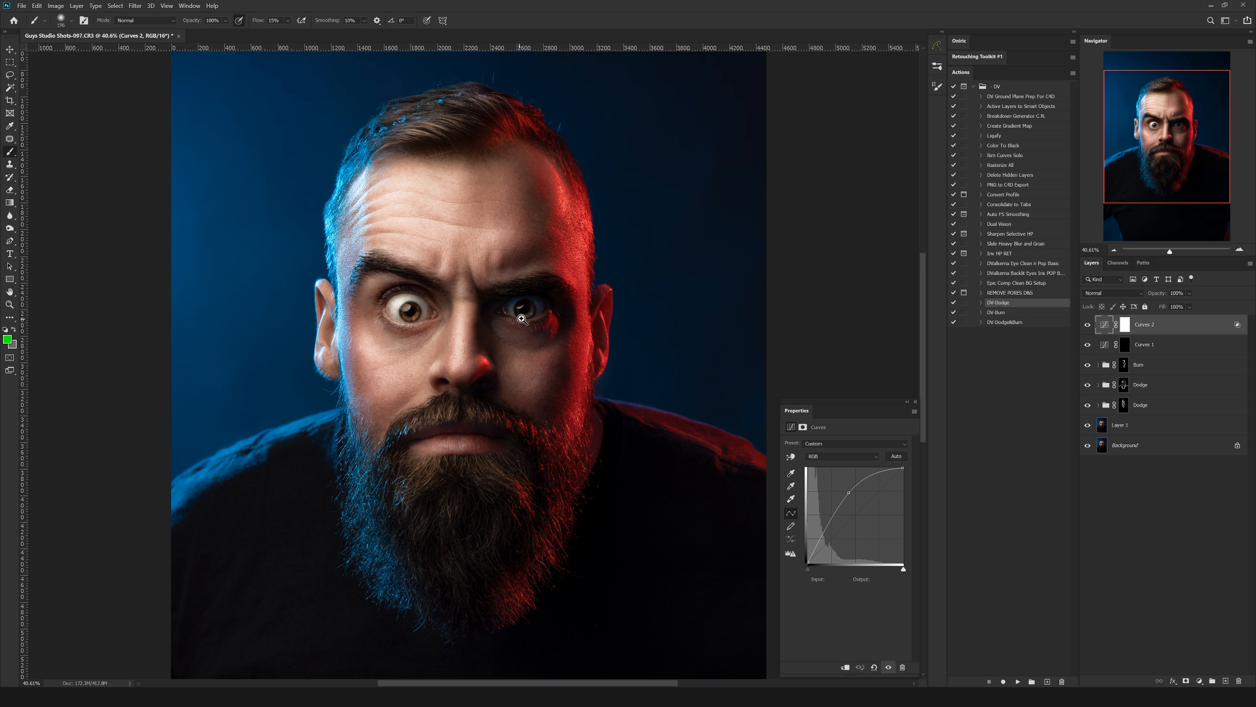
Step: Compare the original Background image with the full retouch by repeatedly isolating the Background layer and restoring all layers
{"action": "left_click_drag", "start_coordinate": [506, 319], "coordinate": [480, 270]}
{"action": "left_click_drag", "start_coordinate": [510, 250], "coordinate": [513, 319]}
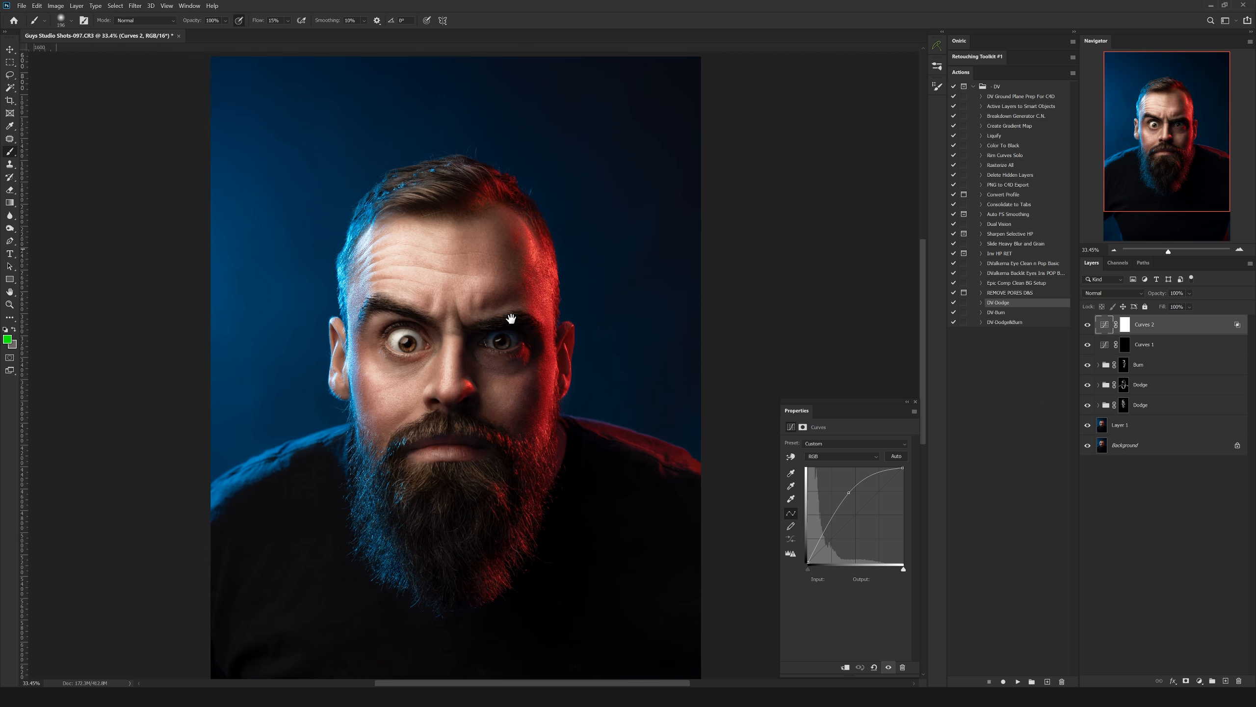
{"action": "left_click_drag", "start_coordinate": [459, 270], "coordinate": [475, 203]}
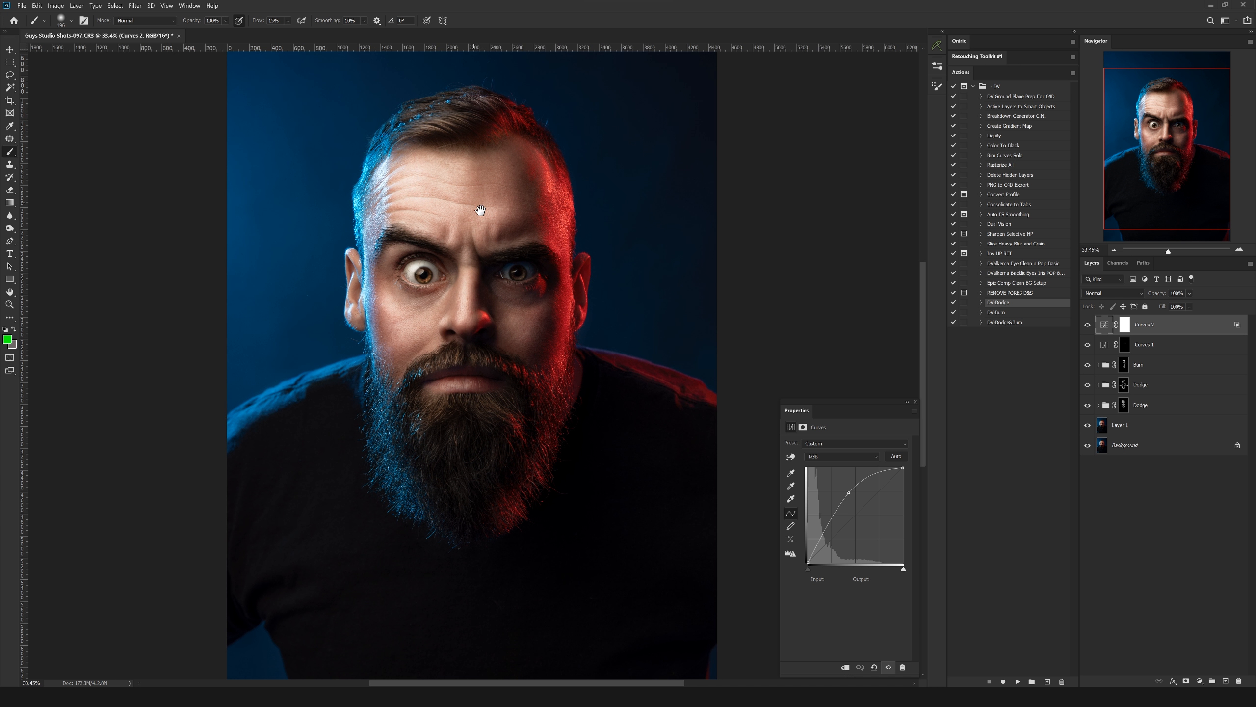
{"action": "left_click", "coordinate": [1087, 446], "text": "alt"}
{"action": "left_click", "coordinate": [1087, 446], "text": "alt"}
{"action": "left_click", "coordinate": [1087, 446], "text": "alt"}
{"action": "left_click", "coordinate": [1087, 446], "text": "alt"}
{"action": "left_click", "coordinate": [1087, 446], "text": "alt"}
{"action": "left_click", "coordinate": [1087, 446], "text": "alt"}
{"action": "left_click_drag", "start_coordinate": [448, 255], "coordinate": [440, 285]}
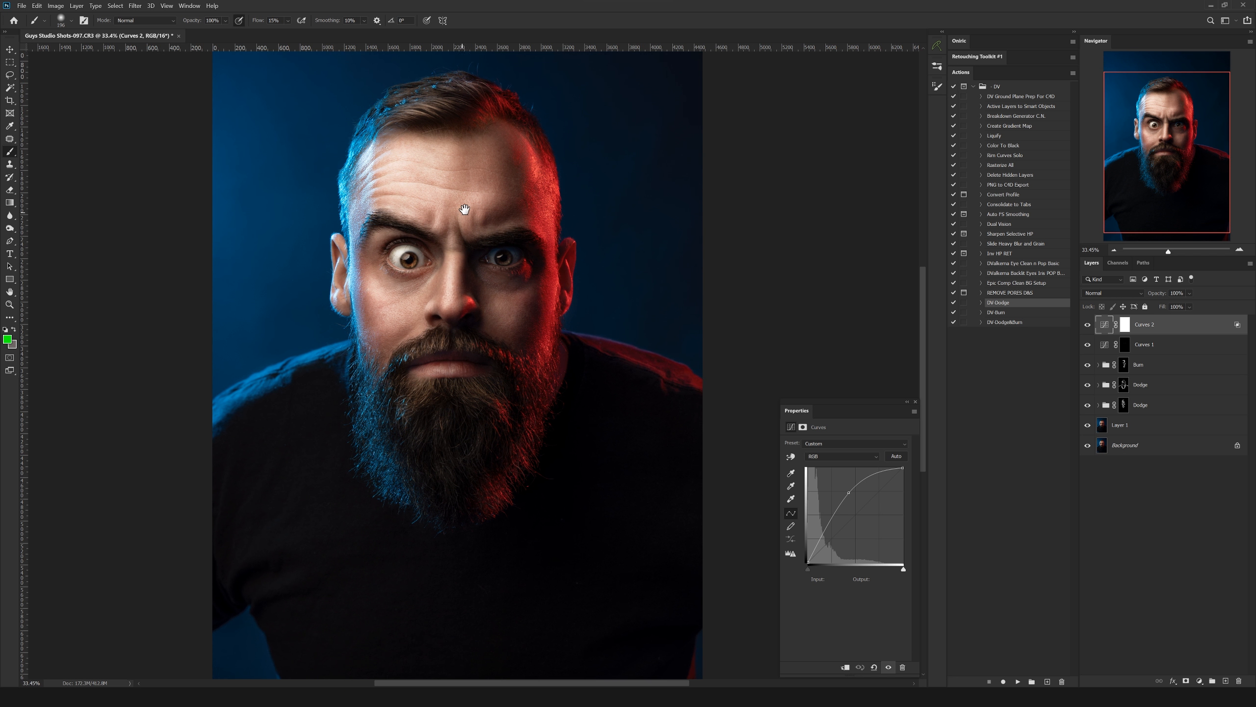
Step: Examine the retouched portrait as a whole and up close on the eyes, face and beard
{"action": "scroll", "coordinate": [466, 255], "scroll_direction": "up", "scroll_amount": 5}
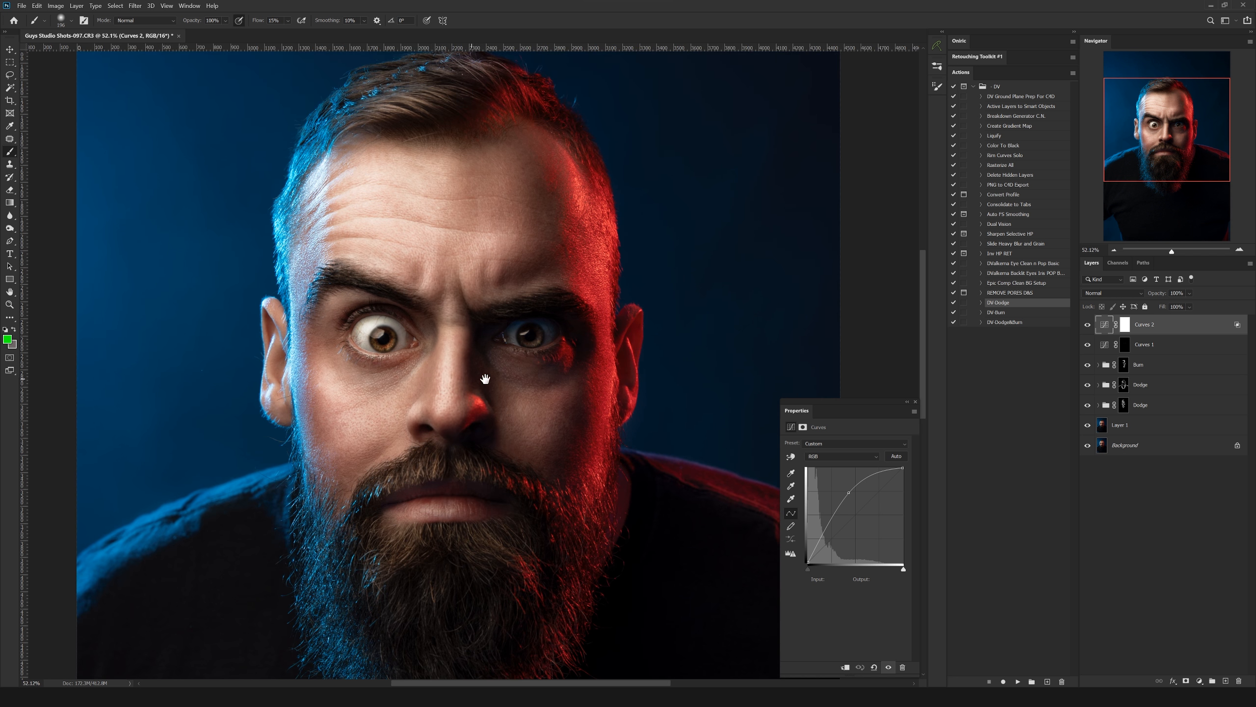
{"action": "left_click_drag", "start_coordinate": [478, 291], "coordinate": [515, 265]}
{"action": "scroll", "coordinate": [514, 341], "scroll_direction": "down", "scroll_amount": 8}
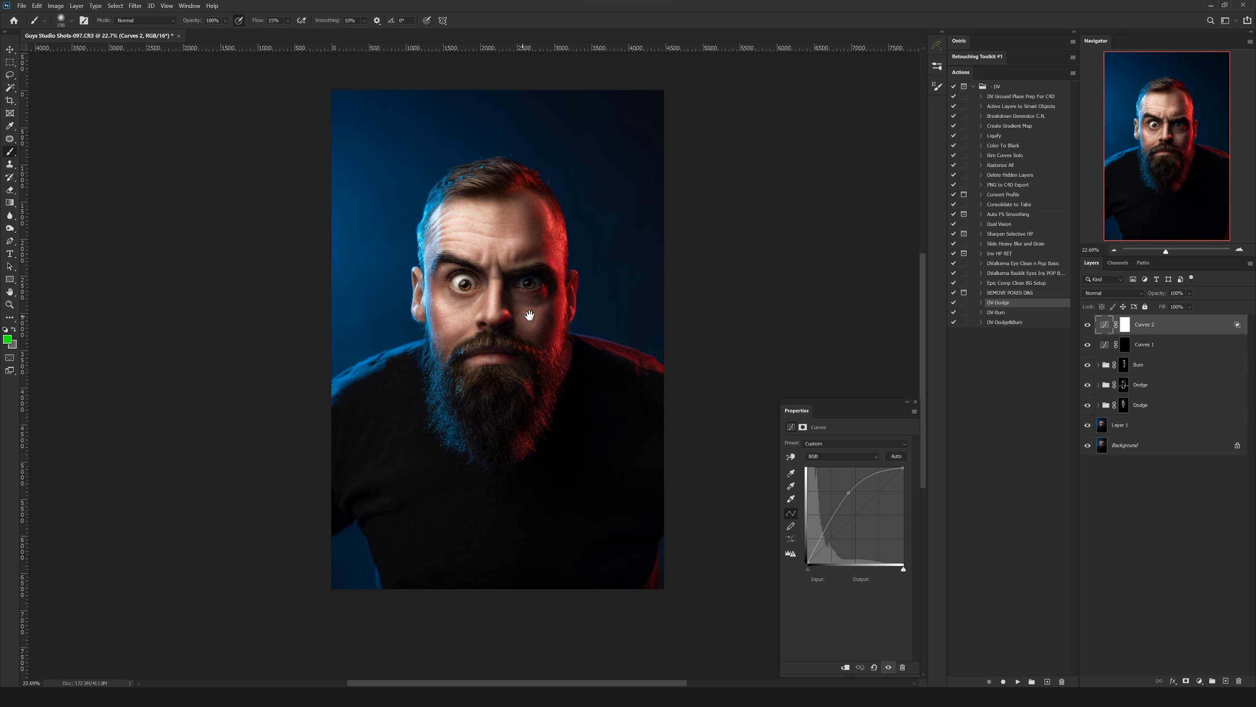
{"action": "scroll", "coordinate": [535, 244], "scroll_direction": "up", "scroll_amount": 3}
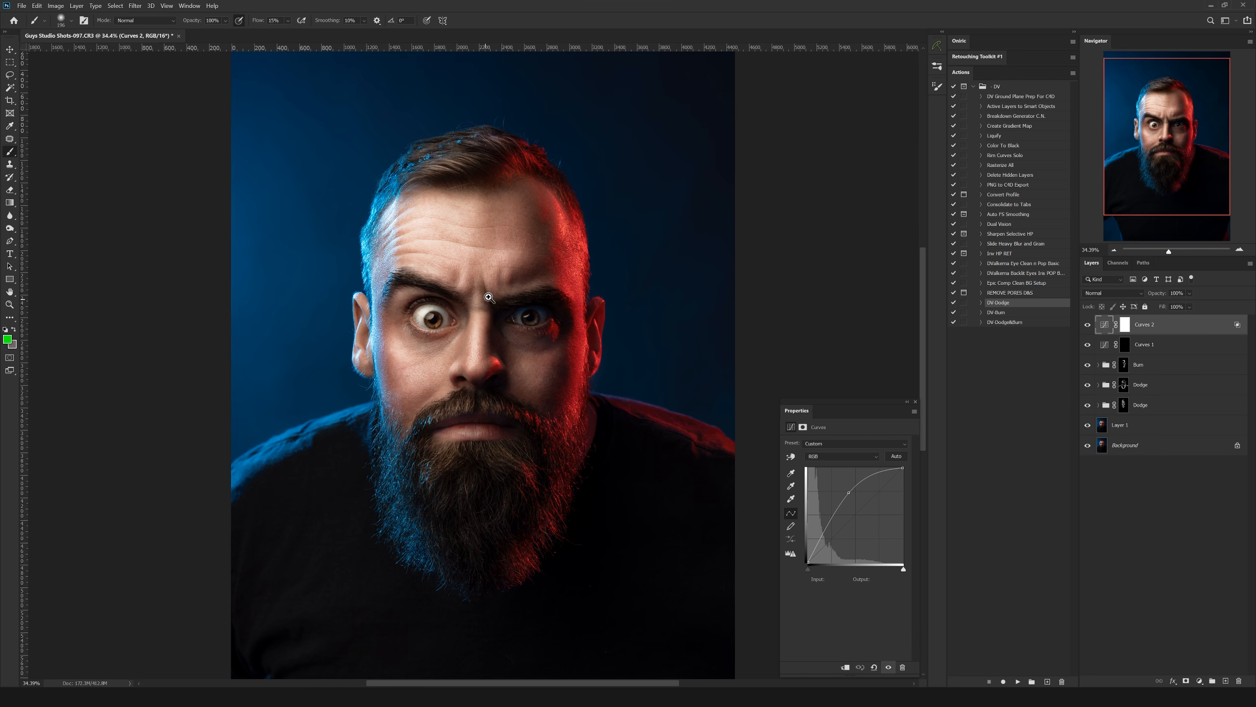
{"action": "scroll", "coordinate": [492, 272], "scroll_direction": "up", "scroll_amount": 3}
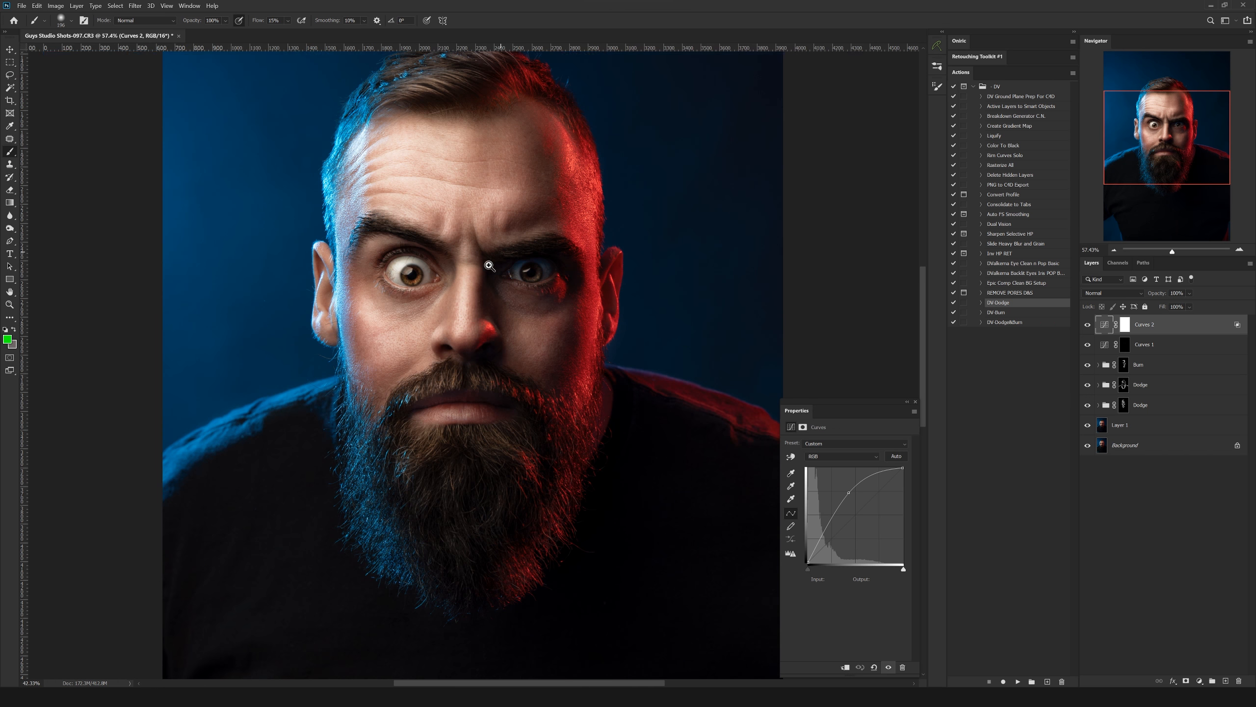
{"action": "left_click_drag", "start_coordinate": [490, 266], "coordinate": [473, 321]}
{"action": "left_click_drag", "start_coordinate": [522, 424], "coordinate": [541, 373]}
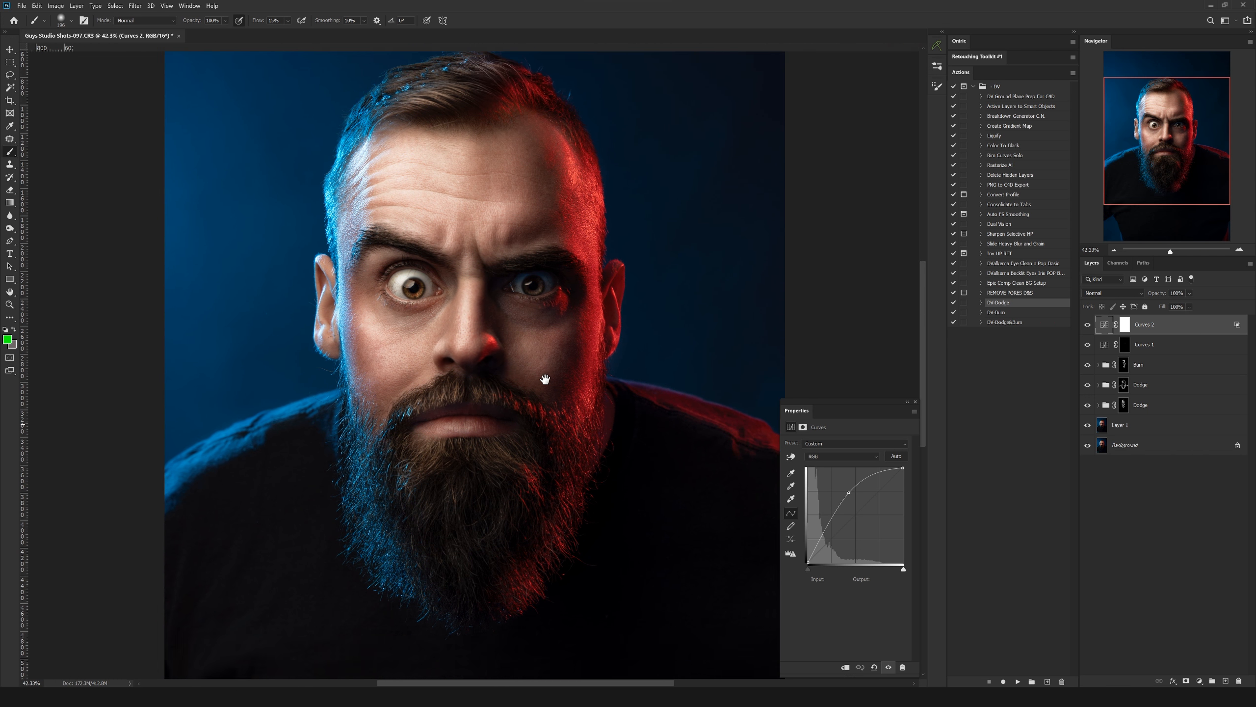